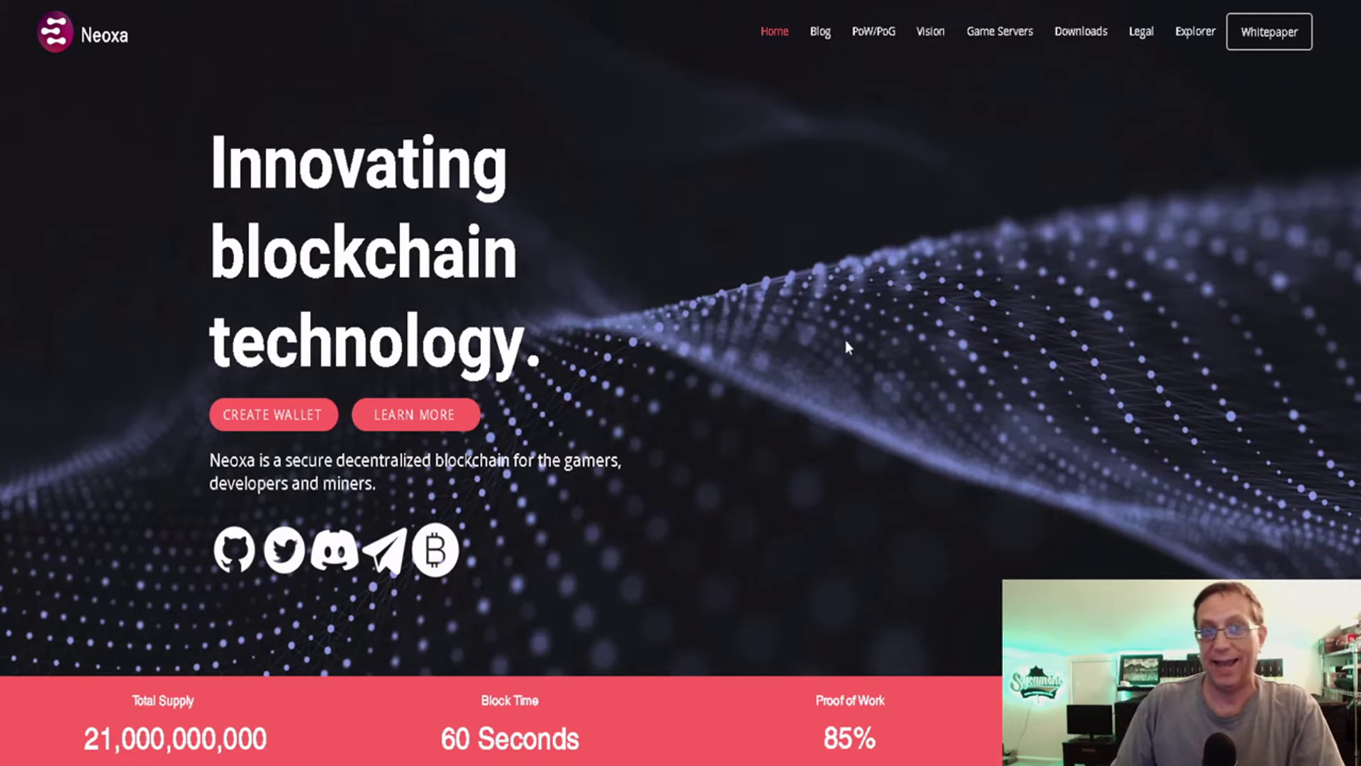
Scroll down through the Neoxa website page and back up again.
{"action": "scroll", "coordinate": [845, 341], "scroll_direction": "down", "scroll_amount": 10}
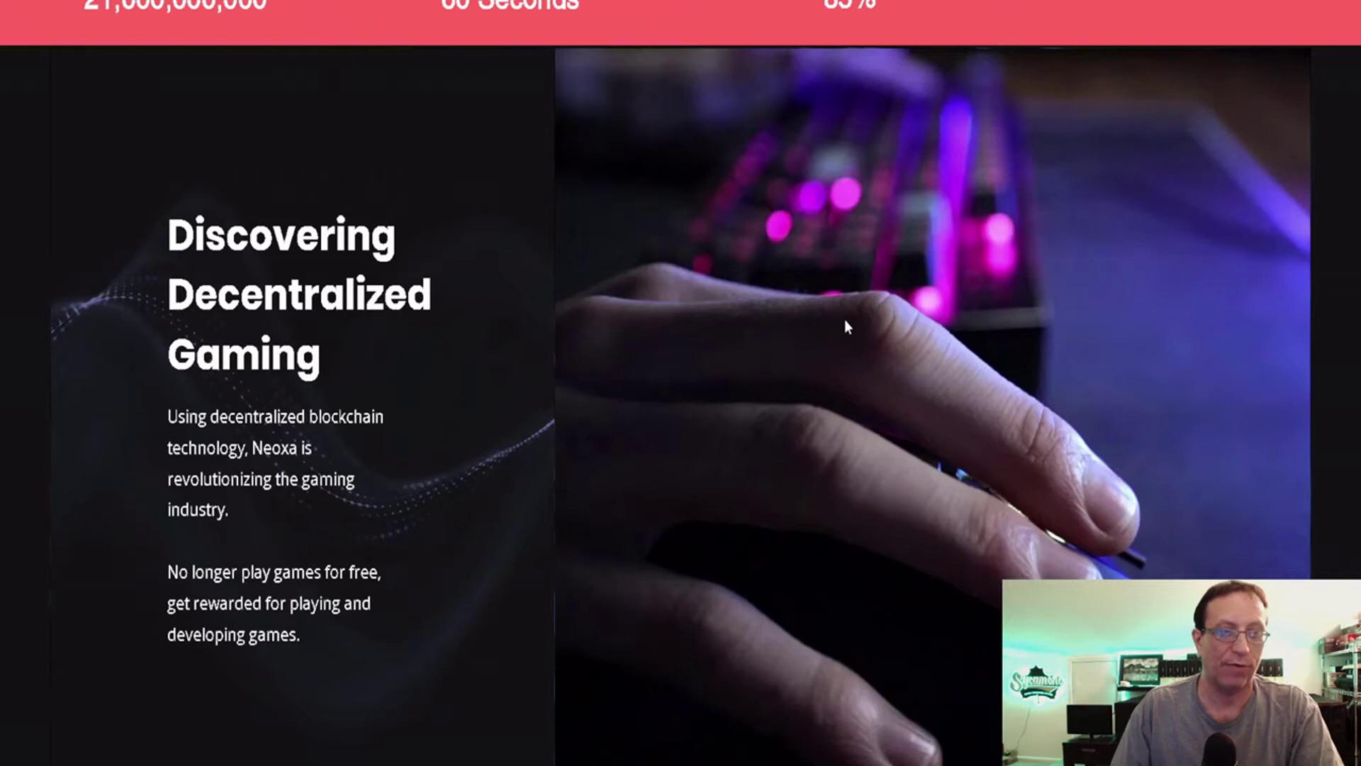
{"action": "scroll", "coordinate": [845, 326], "scroll_direction": "down", "scroll_amount": 8}
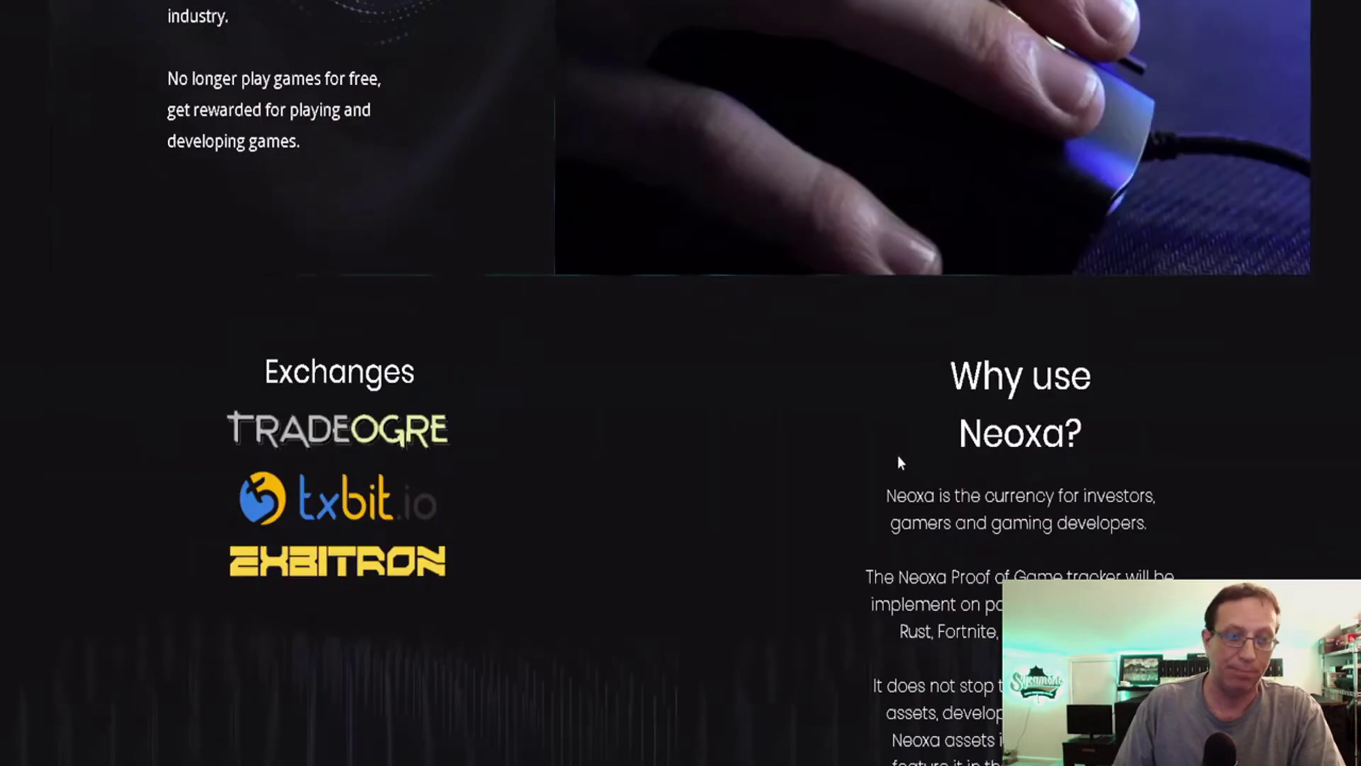
{"action": "scroll", "coordinate": [832, 445], "scroll_direction": "down", "scroll_amount": 2}
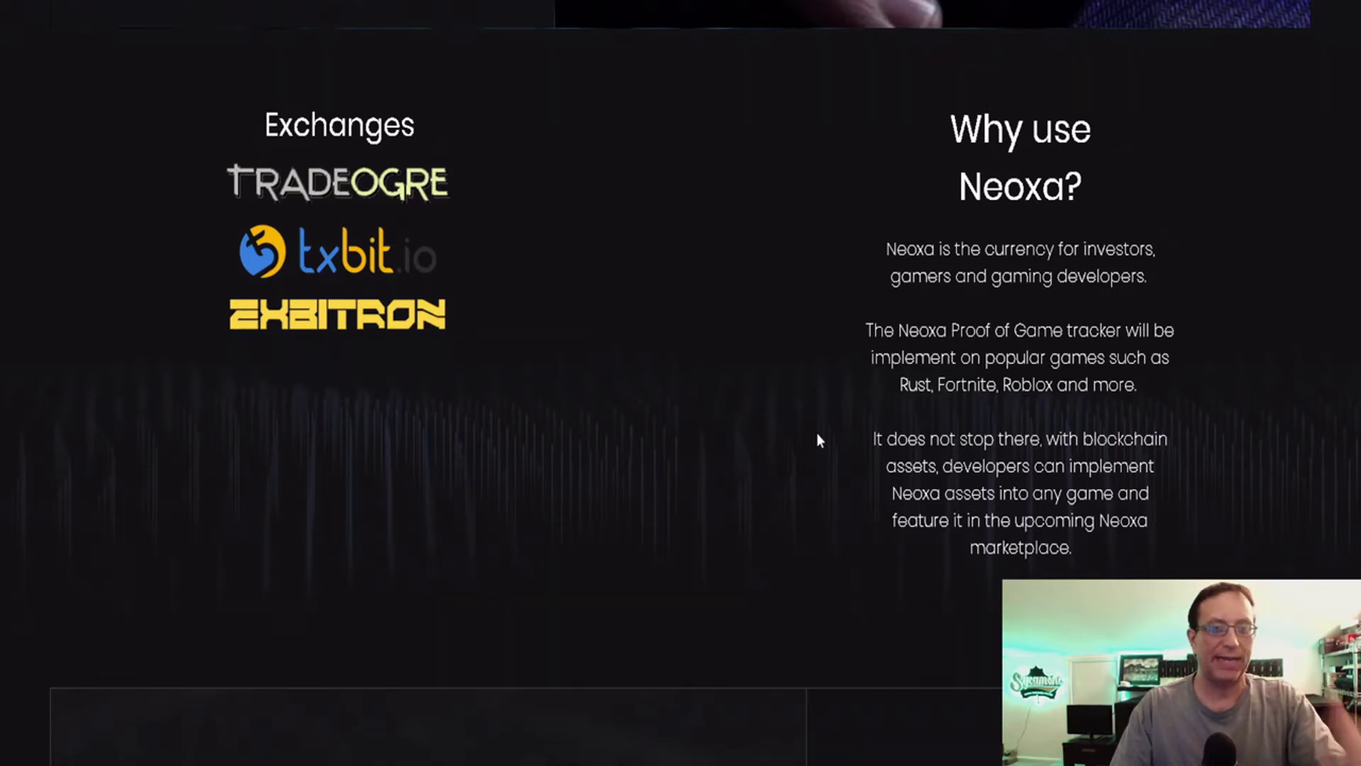
{"action": "scroll", "coordinate": [775, 412], "scroll_direction": "up", "scroll_amount": 15}
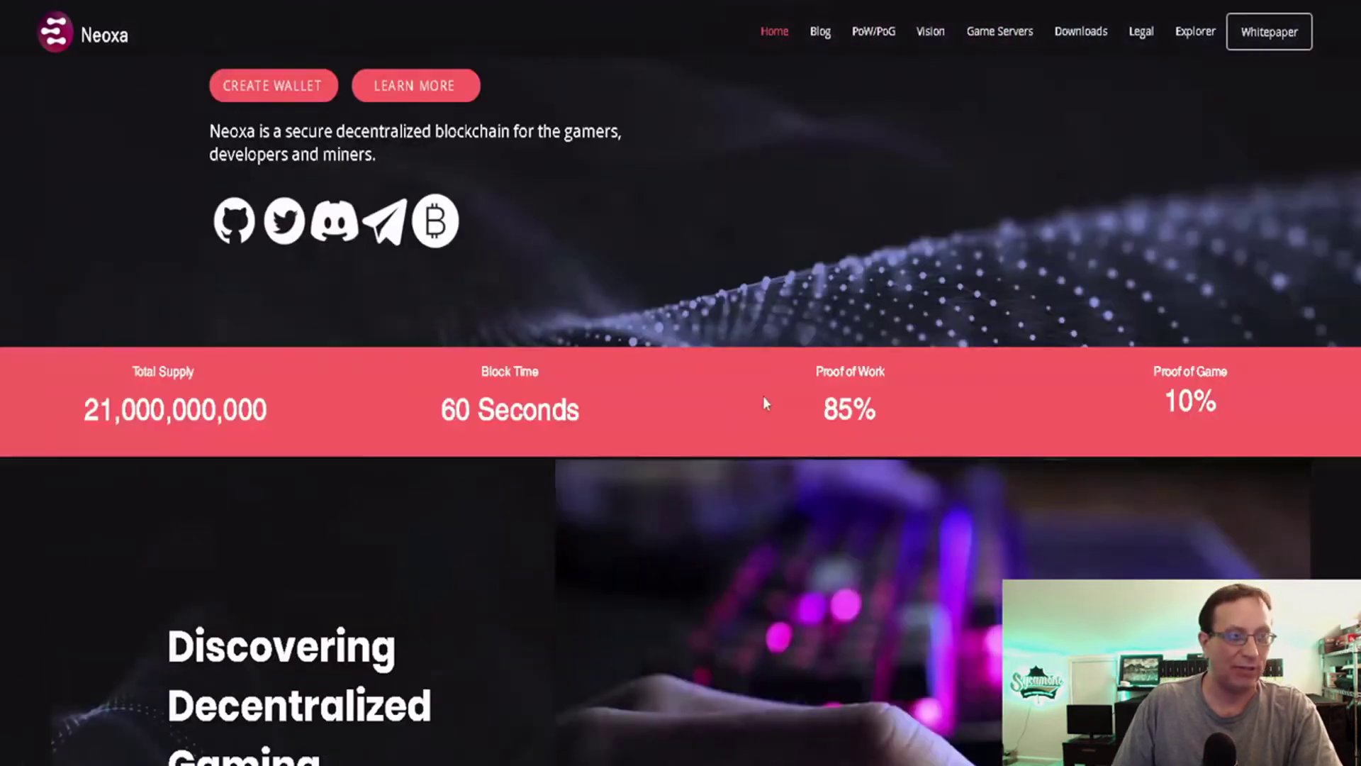
{"action": "scroll", "coordinate": [754, 298], "scroll_direction": "up", "scroll_amount": 4}
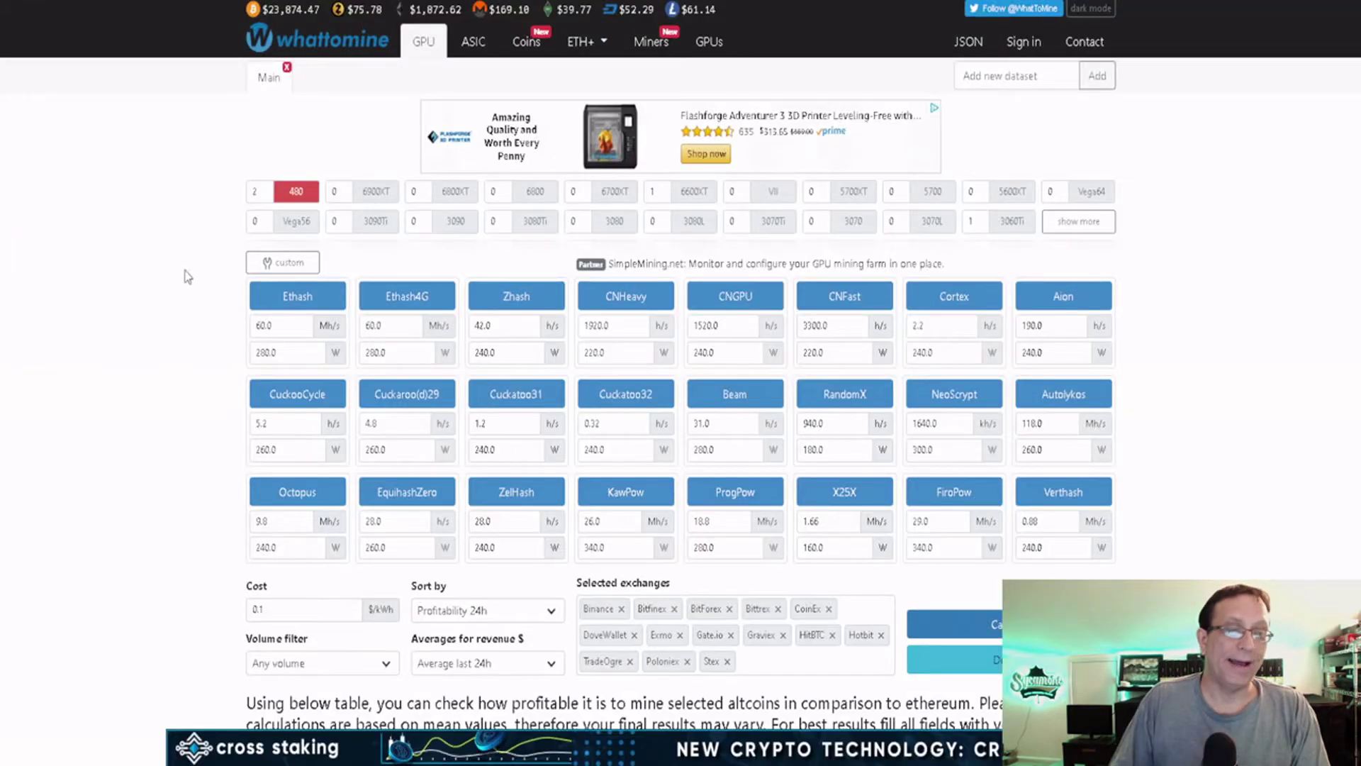
Scroll the WhatToMine GPU calculator down to its profitability table.
{"action": "scroll", "coordinate": [204, 317], "scroll_direction": "down", "scroll_amount": 9}
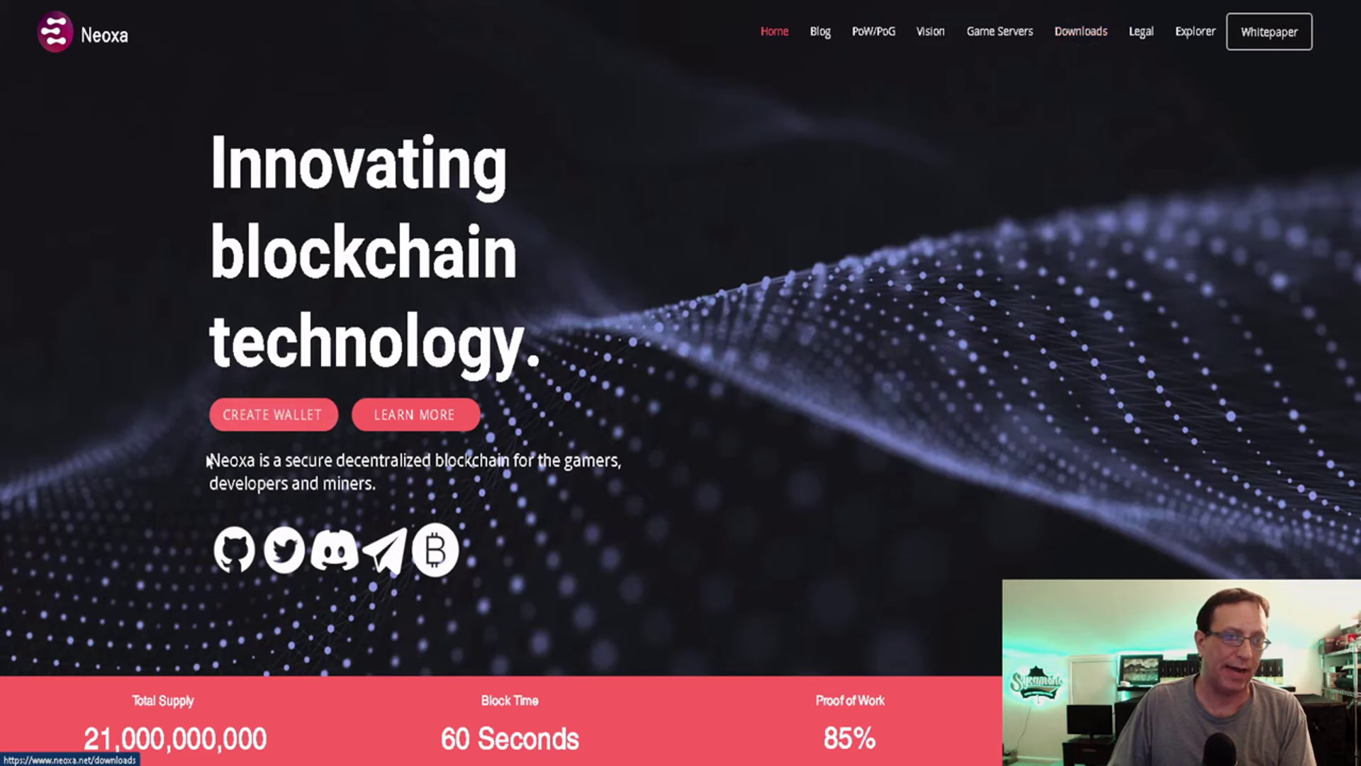
Show the Neoxa Downloads page's wallet cards, then switch to the Neoxa Core wallet.
{"action": "left_click", "coordinate": [261, 425]}
{"action": "scroll", "coordinate": [213, 425], "scroll_direction": "down", "scroll_amount": 3}
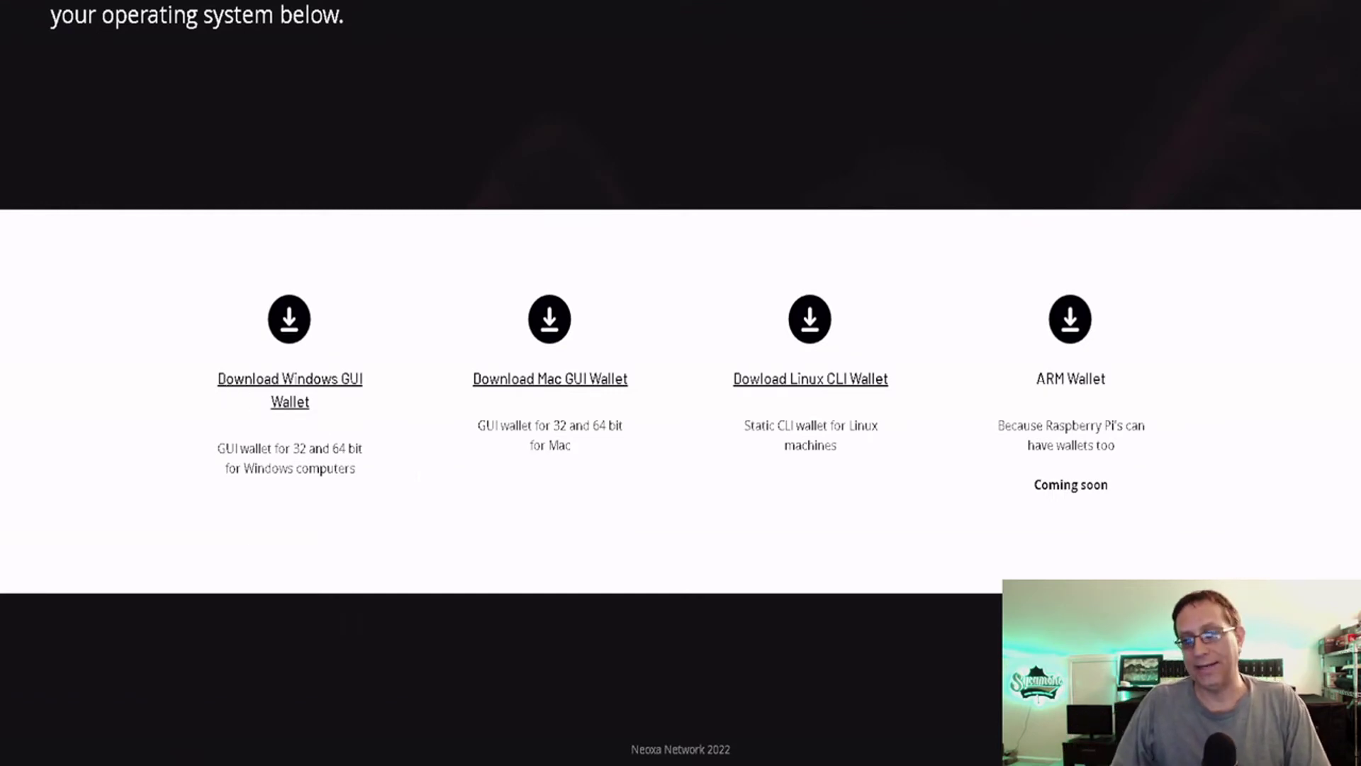
{"action": "key", "text": "alt+Tab"}
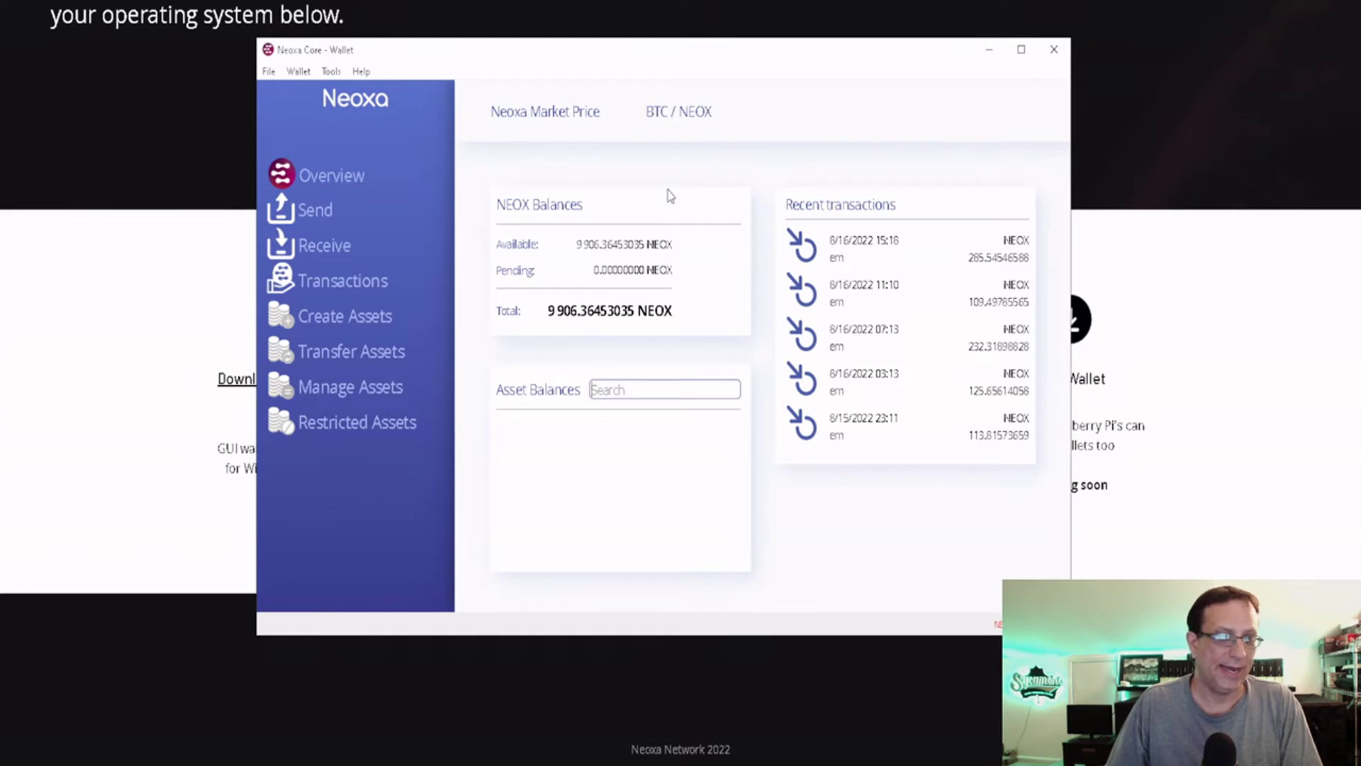
View the wallet's receiving address under File > Receiving addresses, then minimize the wallet.
{"action": "left_click", "coordinate": [269, 71]}
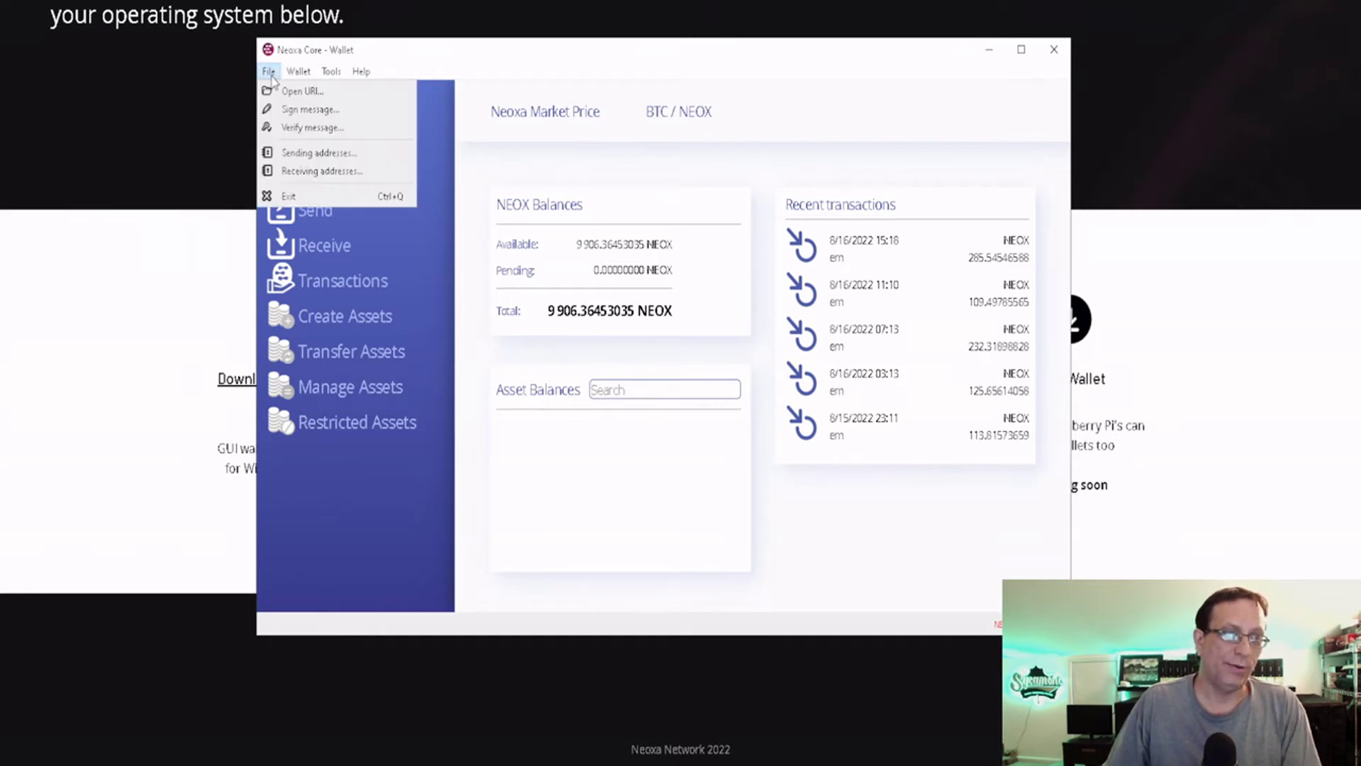
{"action": "left_click", "coordinate": [297, 173]}
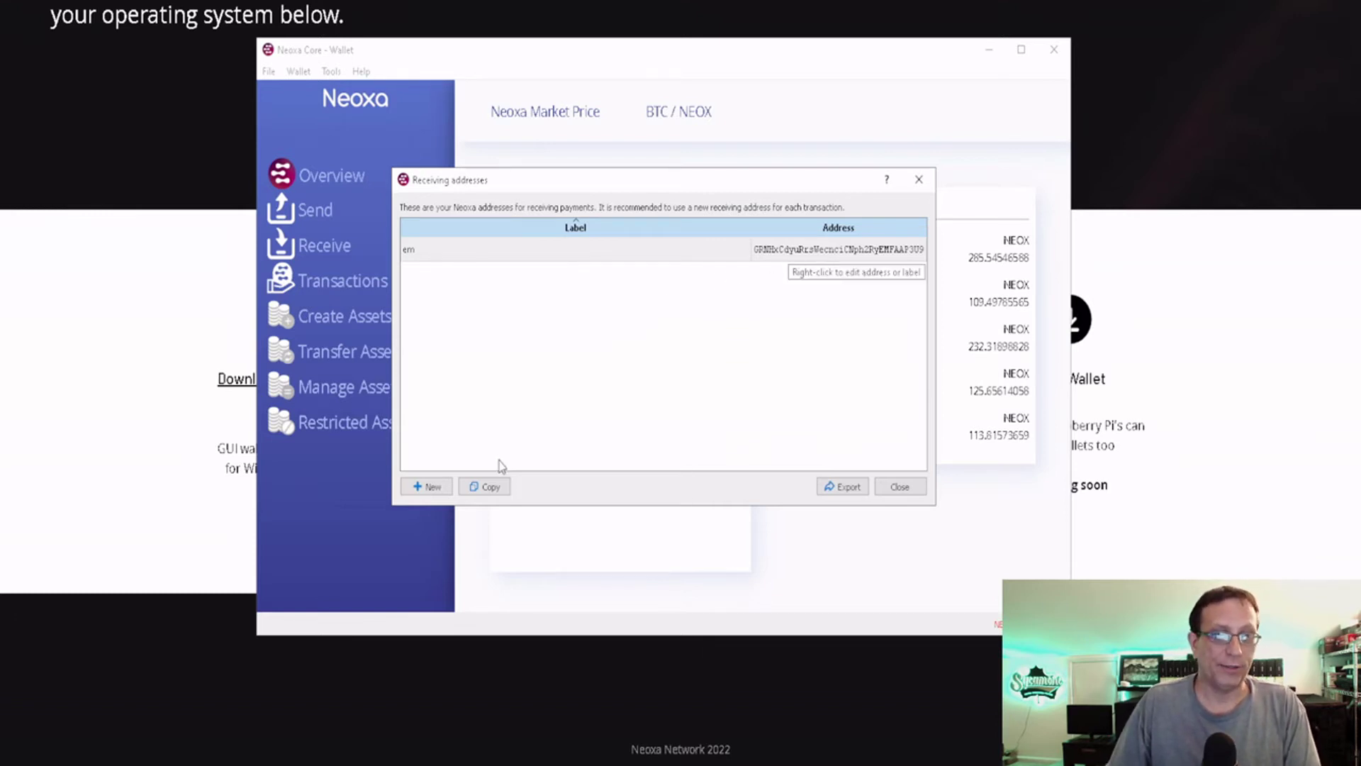
{"action": "left_click", "coordinate": [900, 489]}
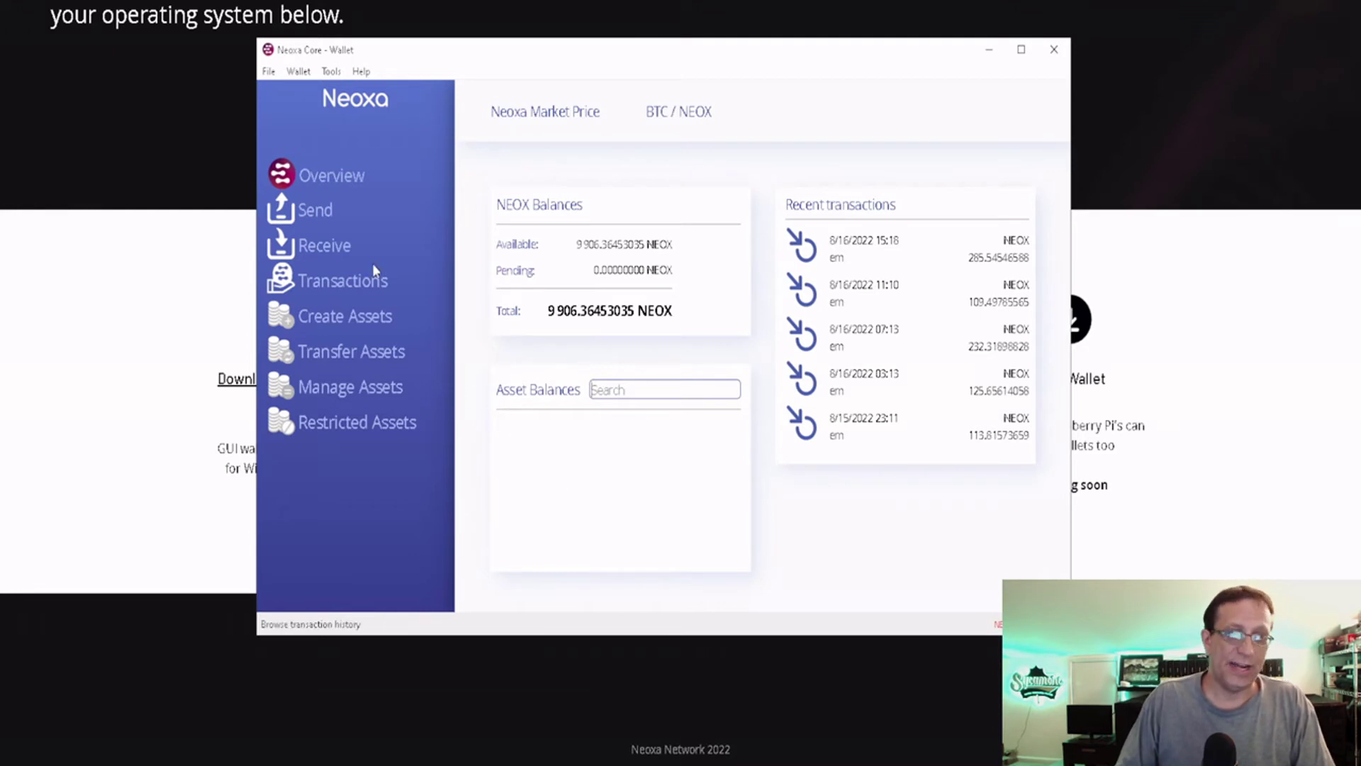
{"action": "left_click", "coordinate": [1110, 95]}
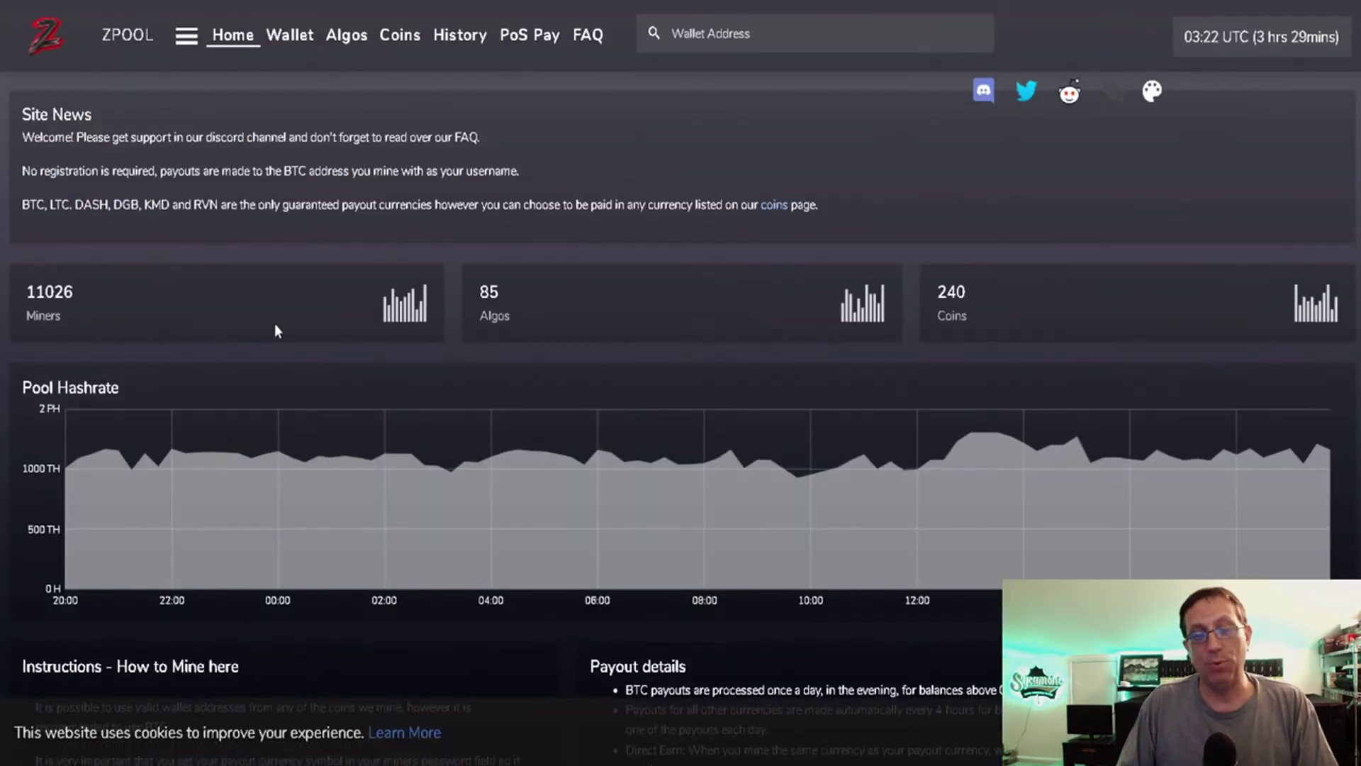
Select kawpow as the mining algorithm in zpool's stratum generator.
{"action": "scroll", "coordinate": [291, 264], "scroll_direction": "down", "scroll_amount": 10}
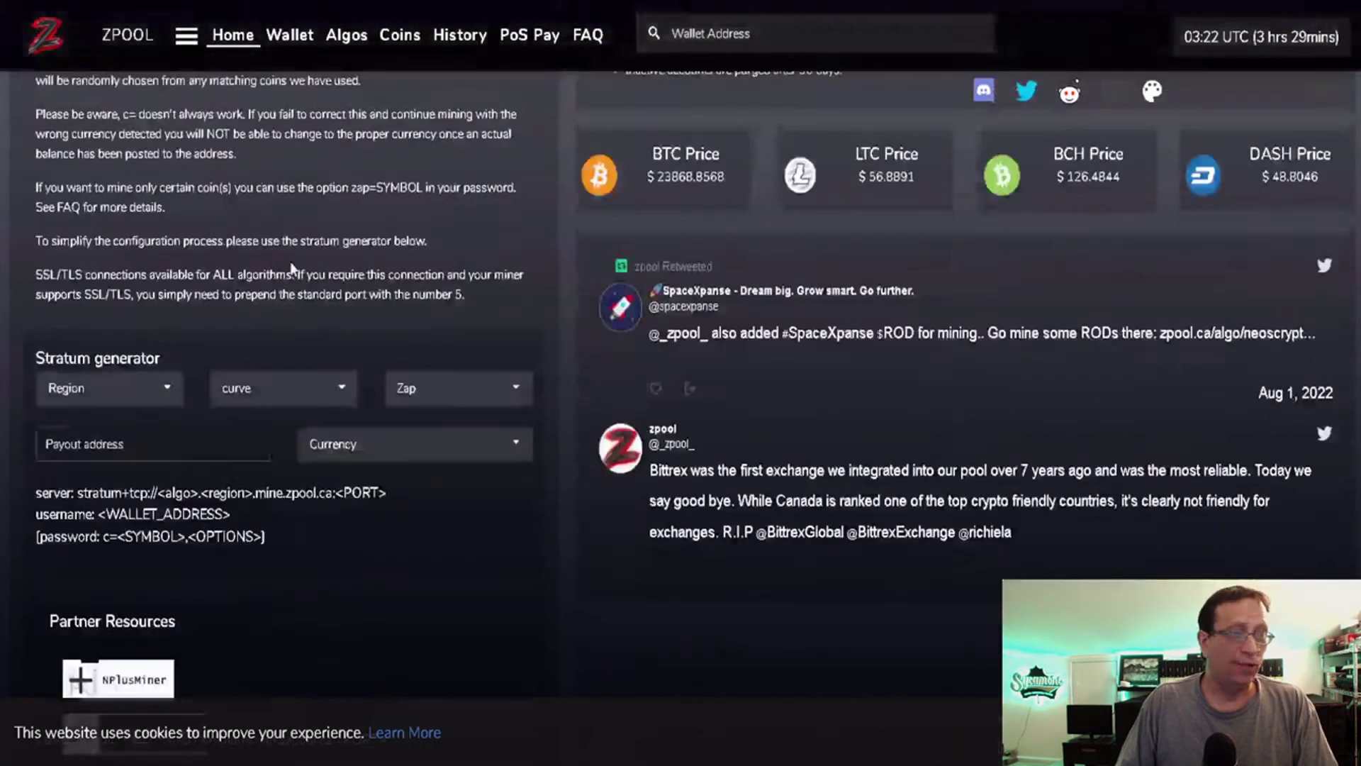
{"action": "scroll", "coordinate": [290, 266], "scroll_direction": "down", "scroll_amount": 2}
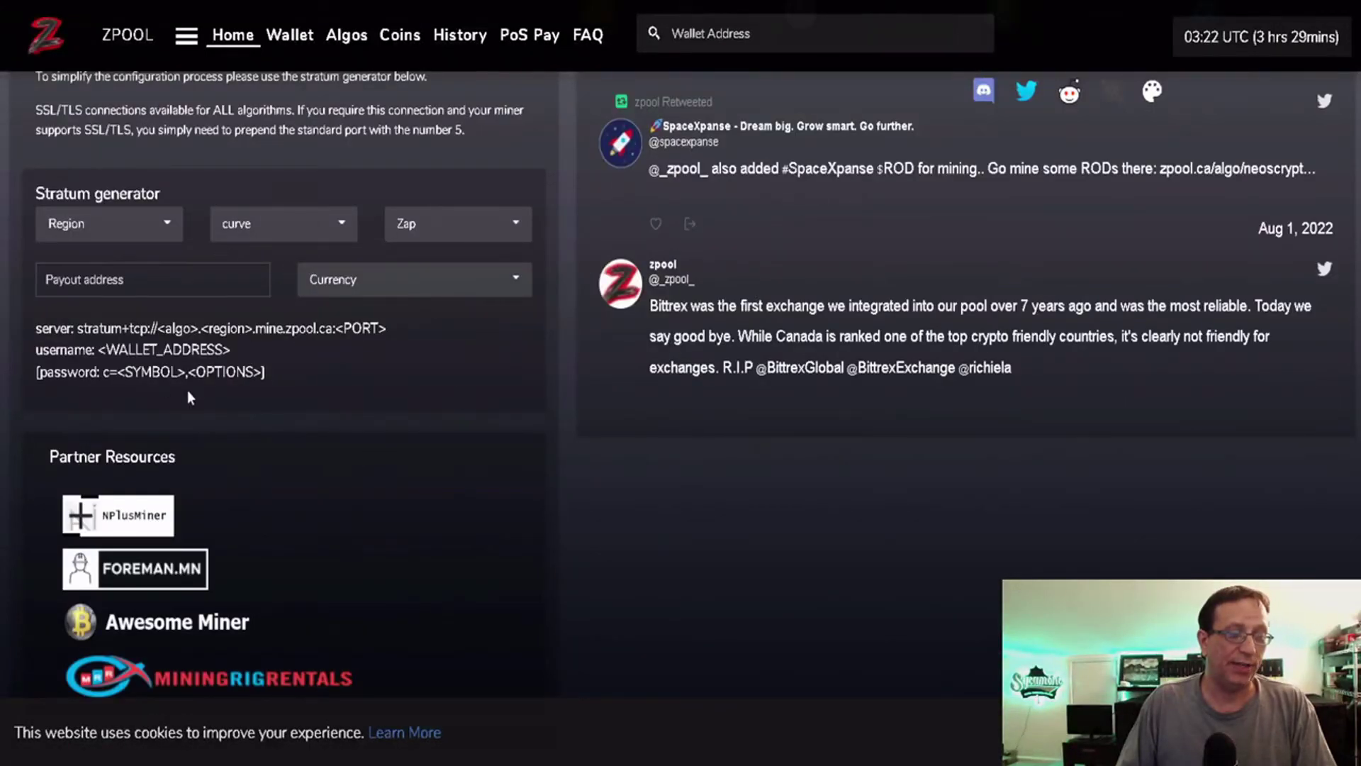
{"action": "left_click", "coordinate": [285, 229]}
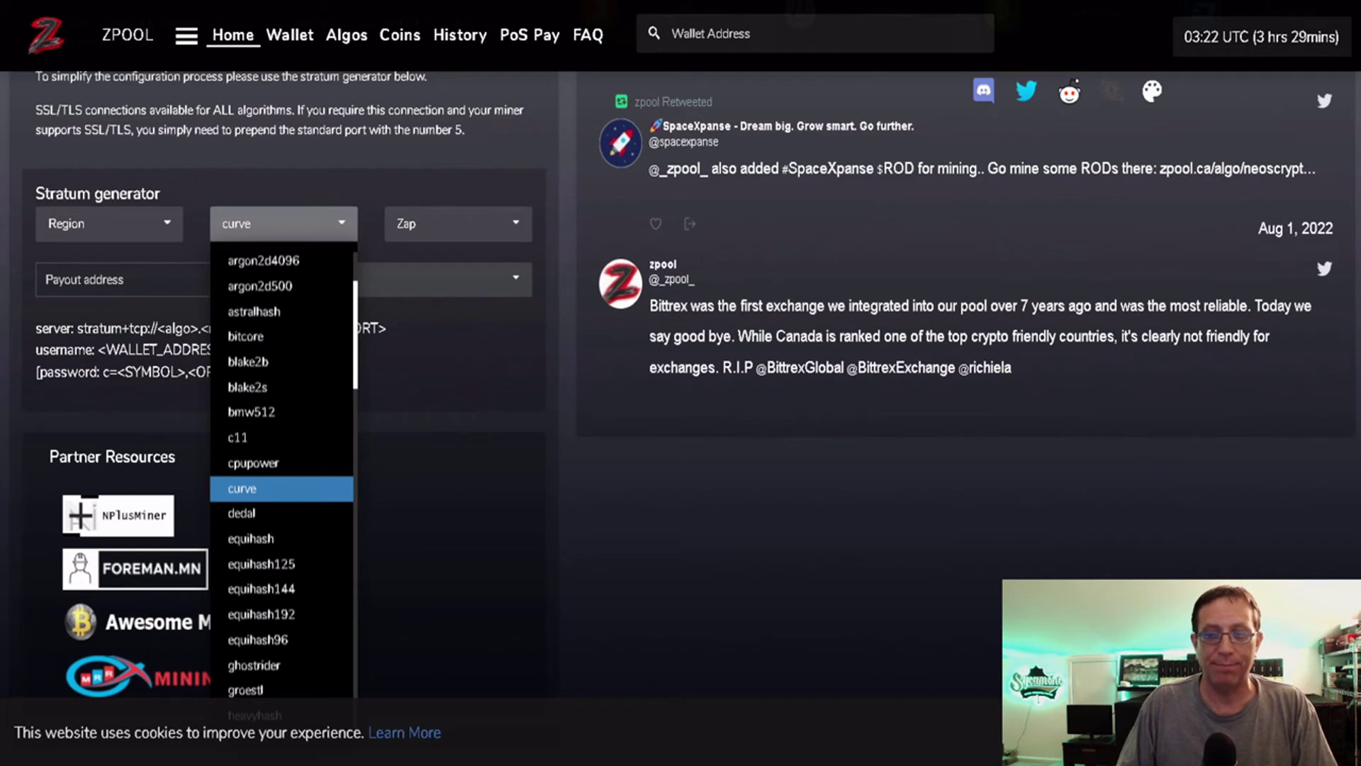
{"action": "left_click", "coordinate": [709, 601]}
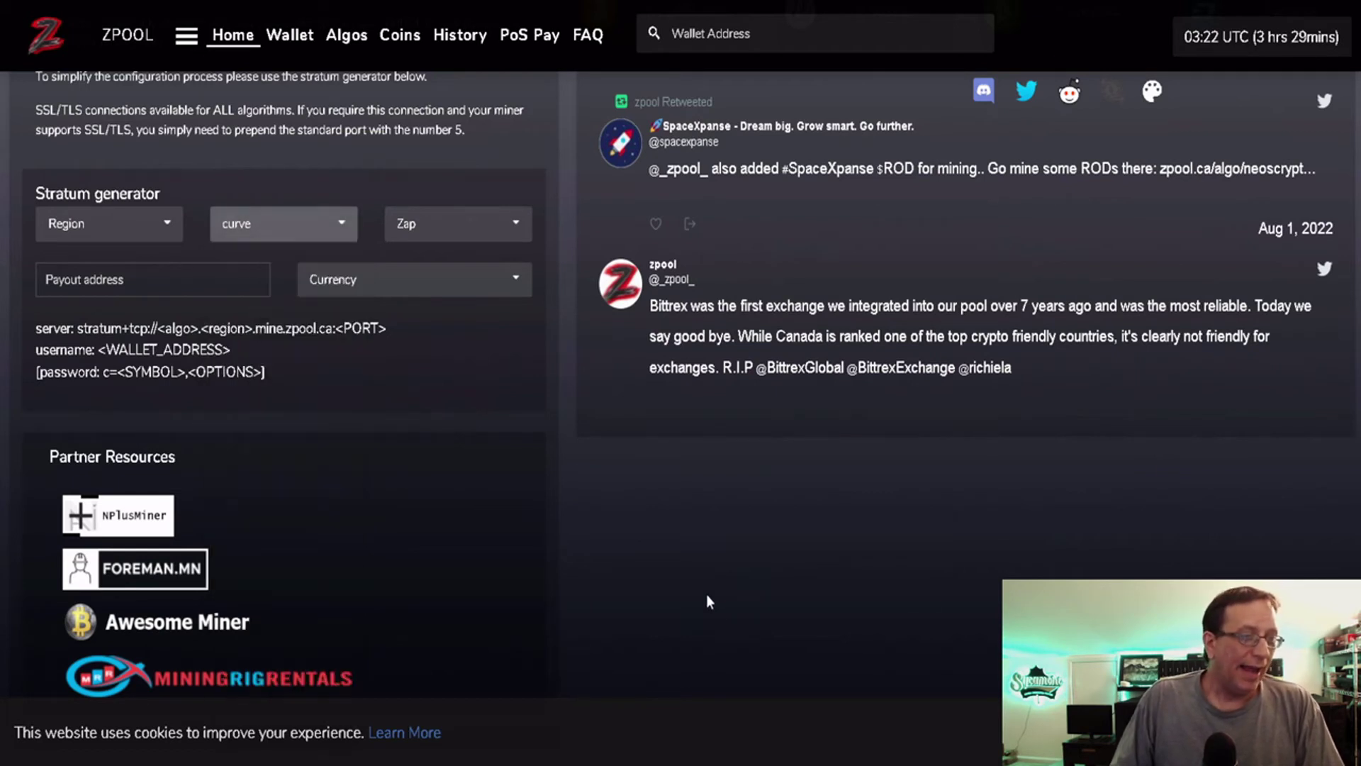
{"action": "left_click", "coordinate": [301, 230]}
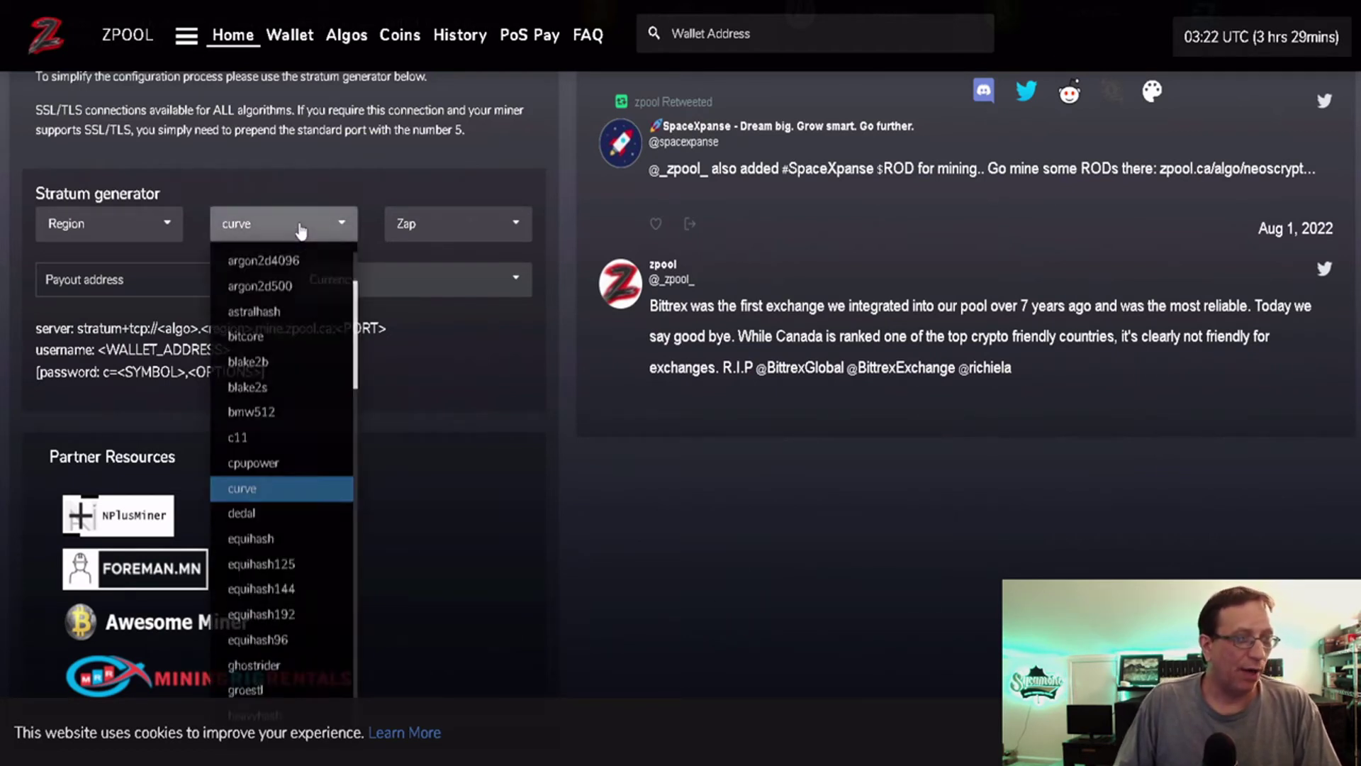
{"action": "scroll", "coordinate": [272, 374], "scroll_direction": "down", "scroll_amount": 2}
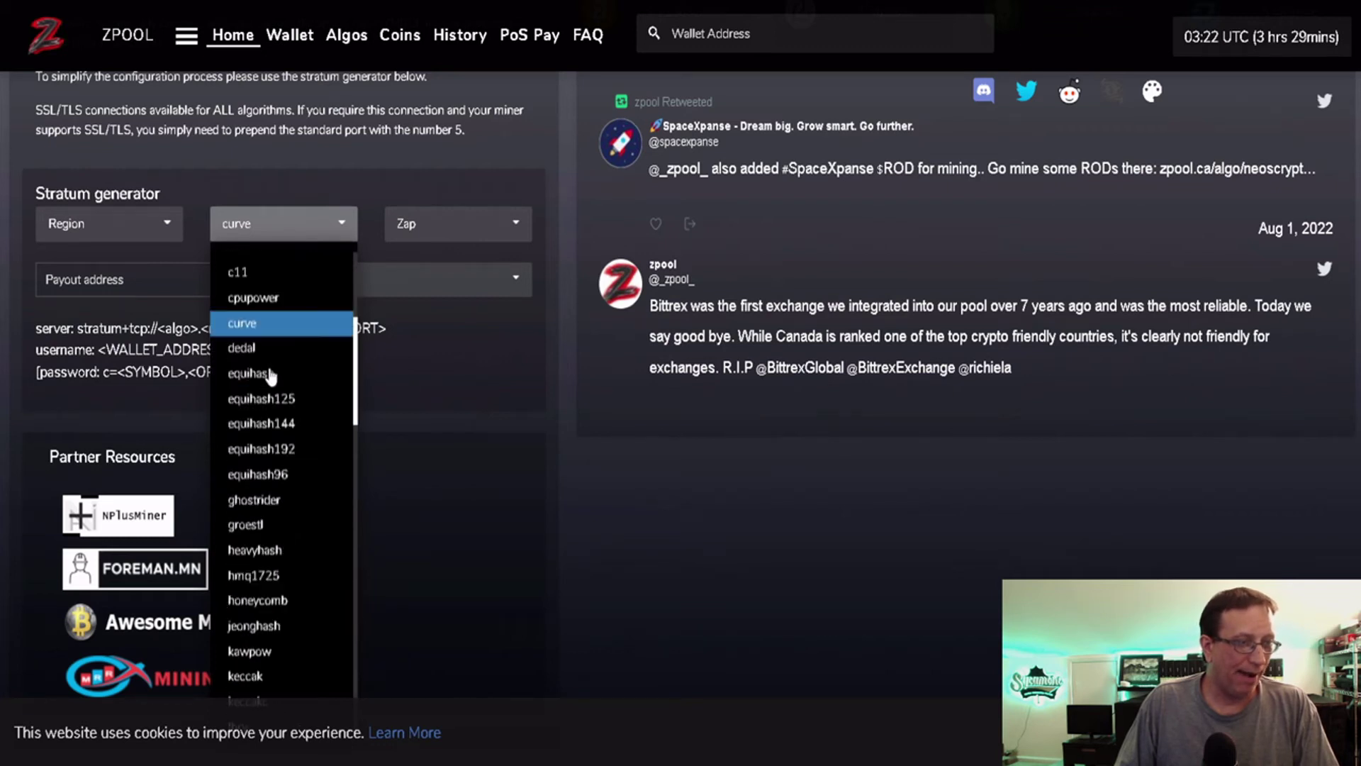
{"action": "scroll", "coordinate": [288, 497], "scroll_direction": "down", "scroll_amount": 1}
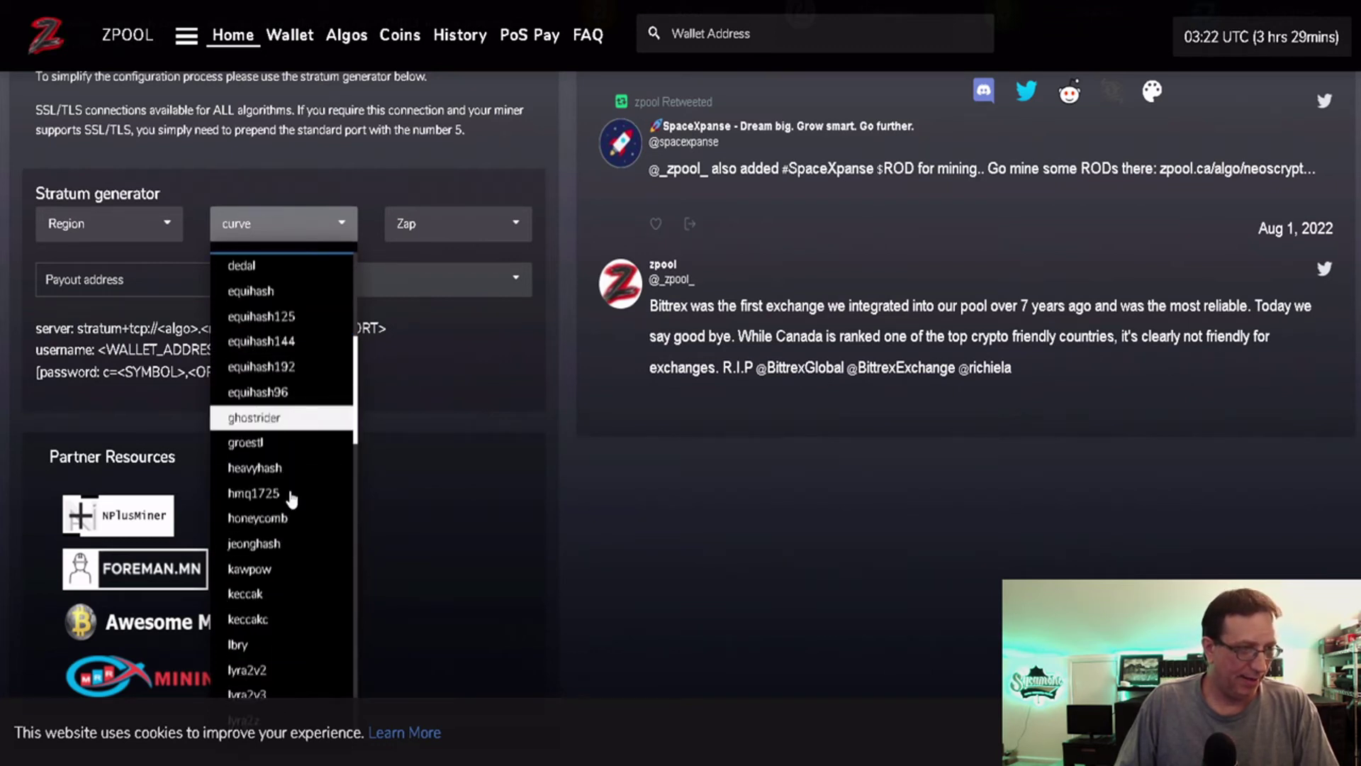
{"action": "left_click", "coordinate": [261, 571]}
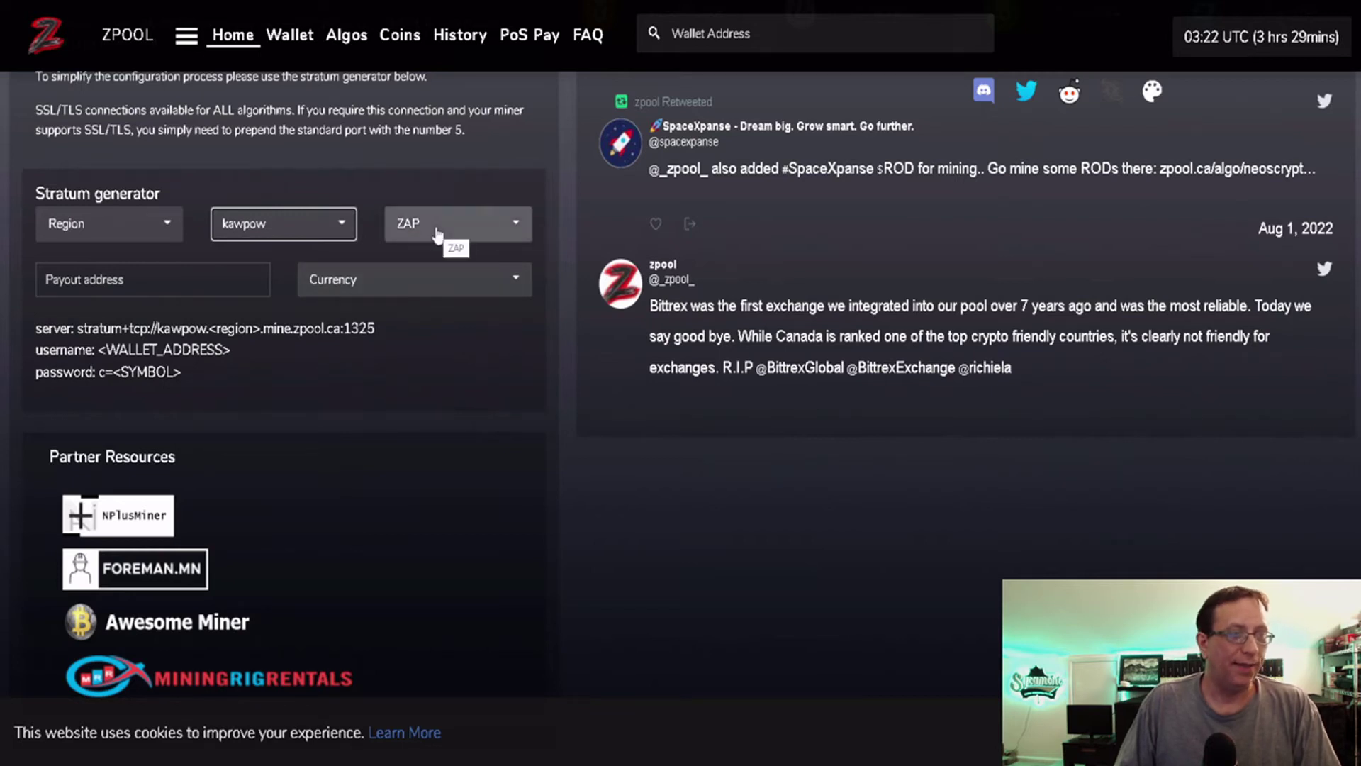
Paste the wallet address as payout address and choose NEOX as the payout currency.
{"action": "left_click", "coordinate": [176, 277]}
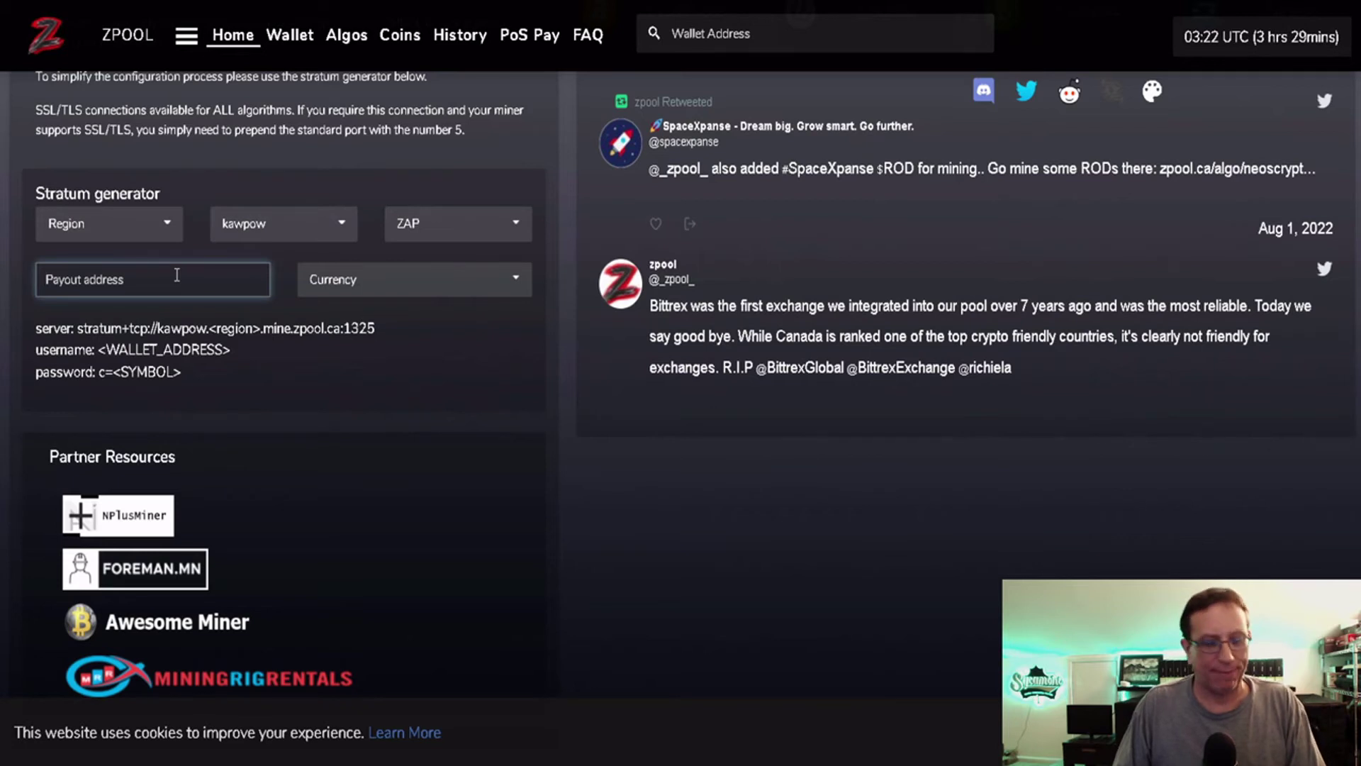
{"action": "key", "text": "ctrl+v"}
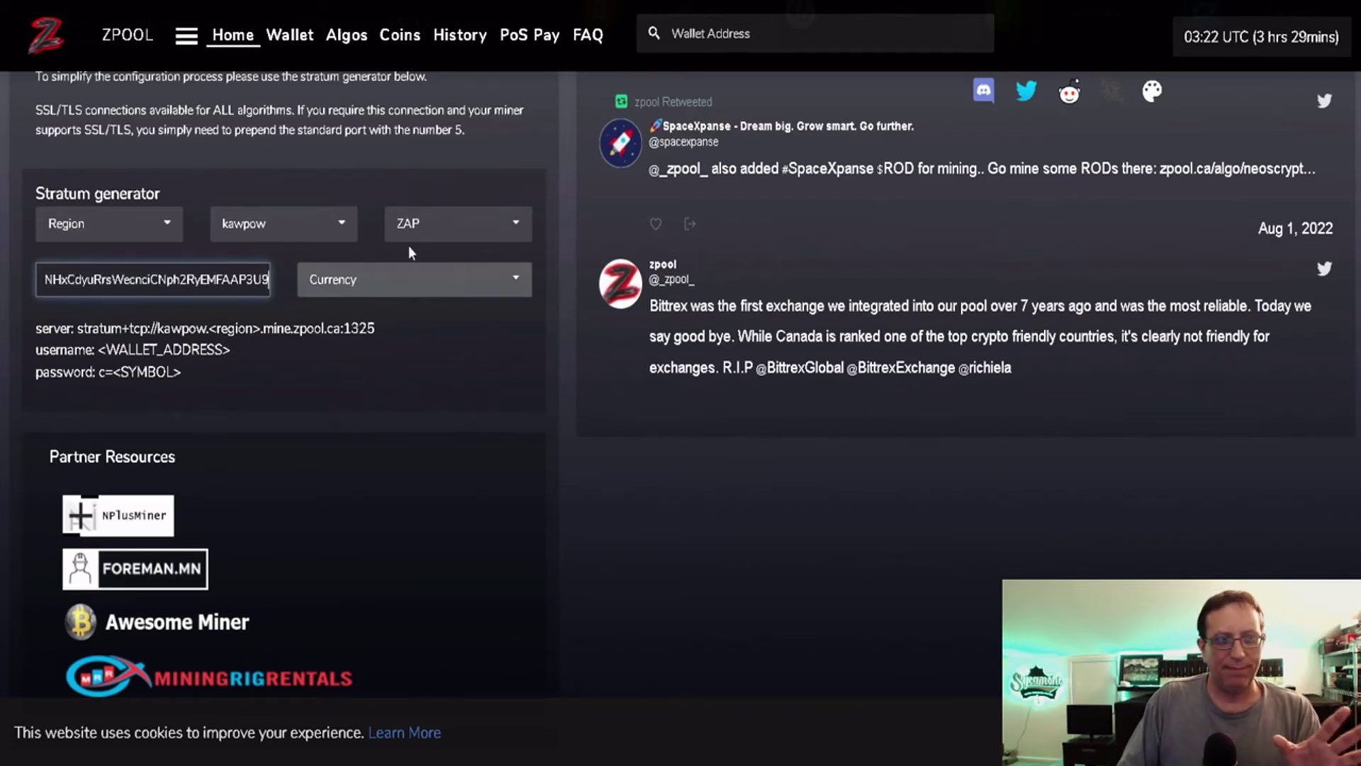
{"action": "left_click", "coordinate": [410, 281]}
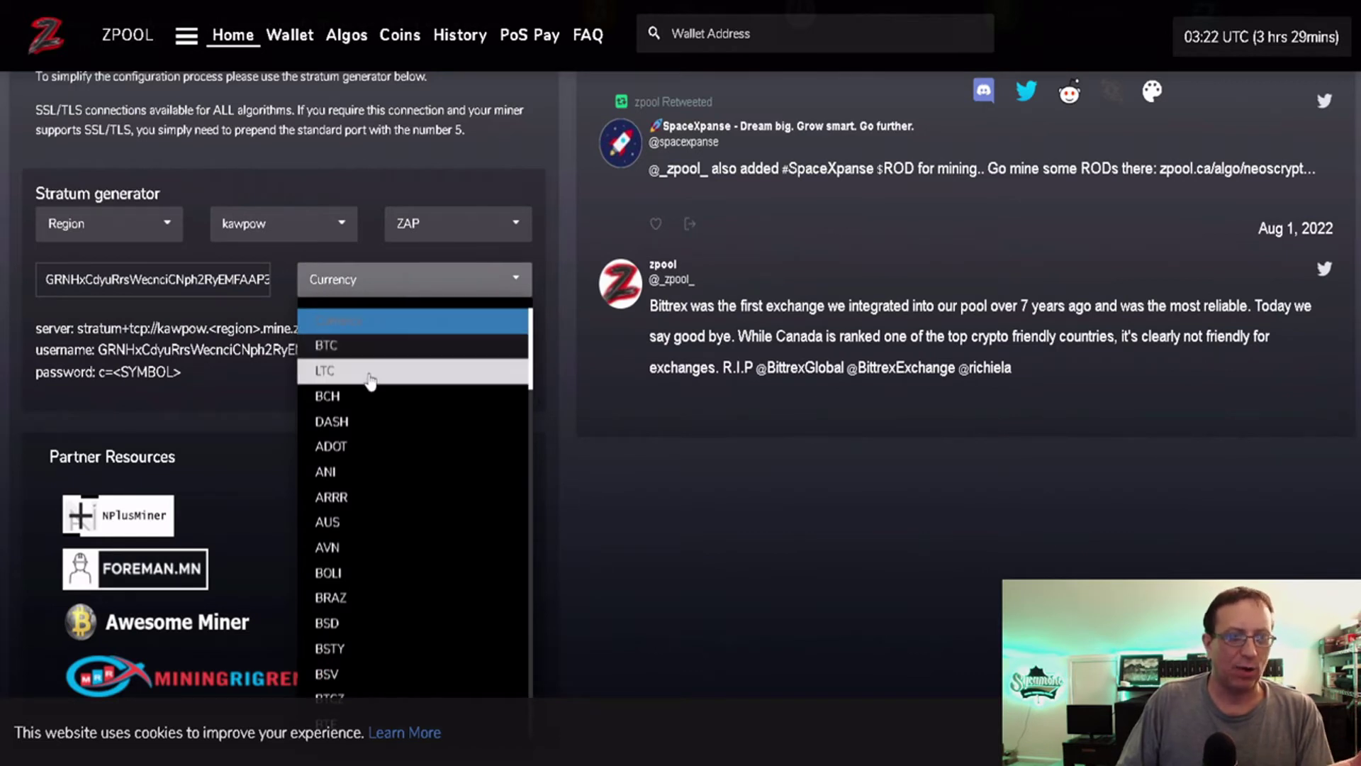
{"action": "scroll", "coordinate": [391, 528], "scroll_direction": "down", "scroll_amount": 3}
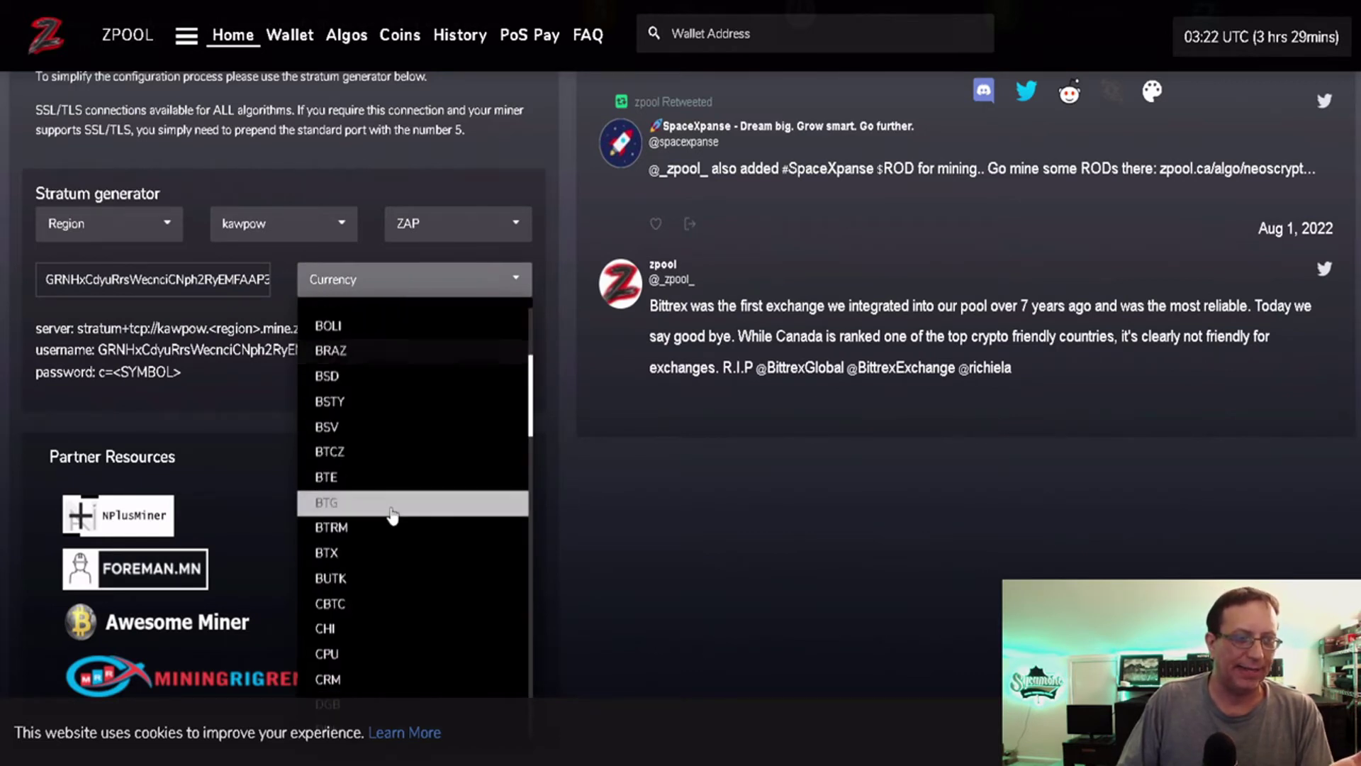
{"action": "scroll", "coordinate": [394, 500], "scroll_direction": "down", "scroll_amount": 1}
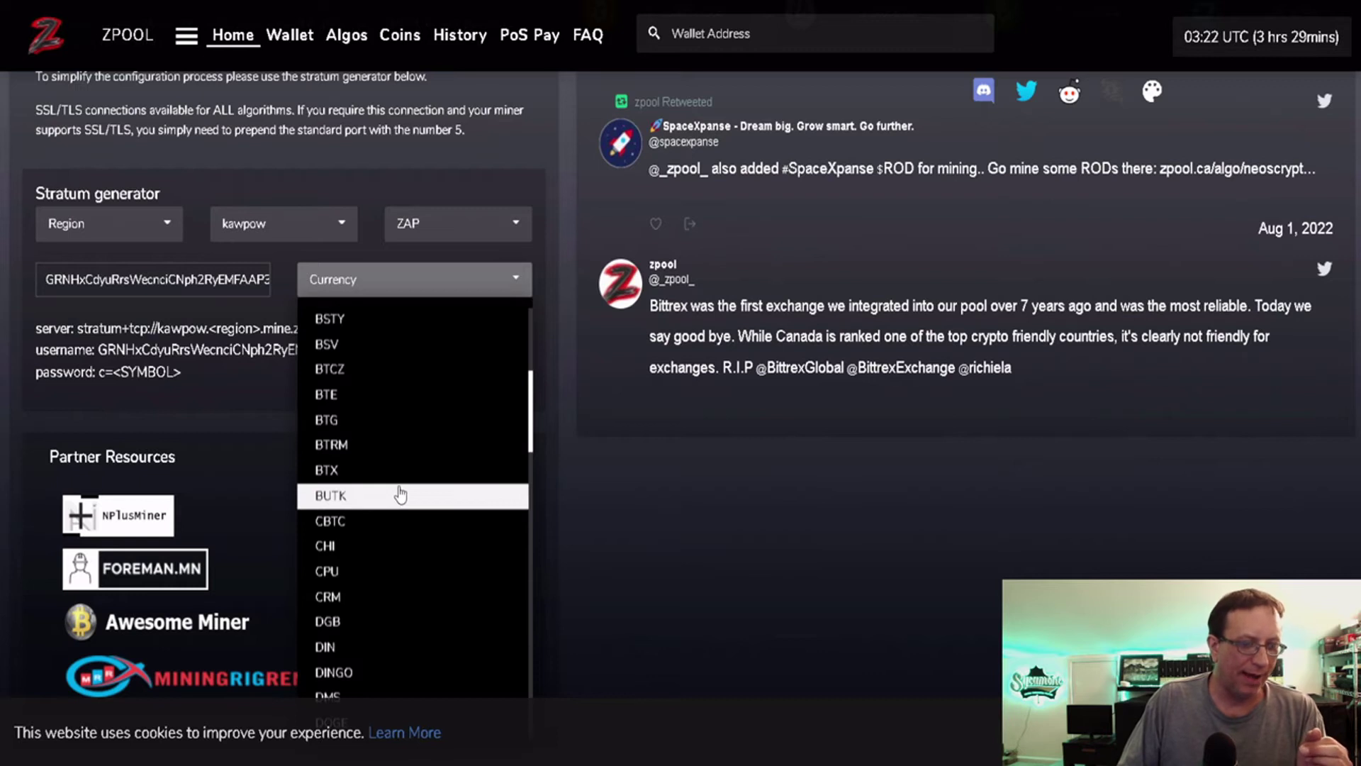
{"action": "scroll", "coordinate": [401, 495], "scroll_direction": "down", "scroll_amount": 2}
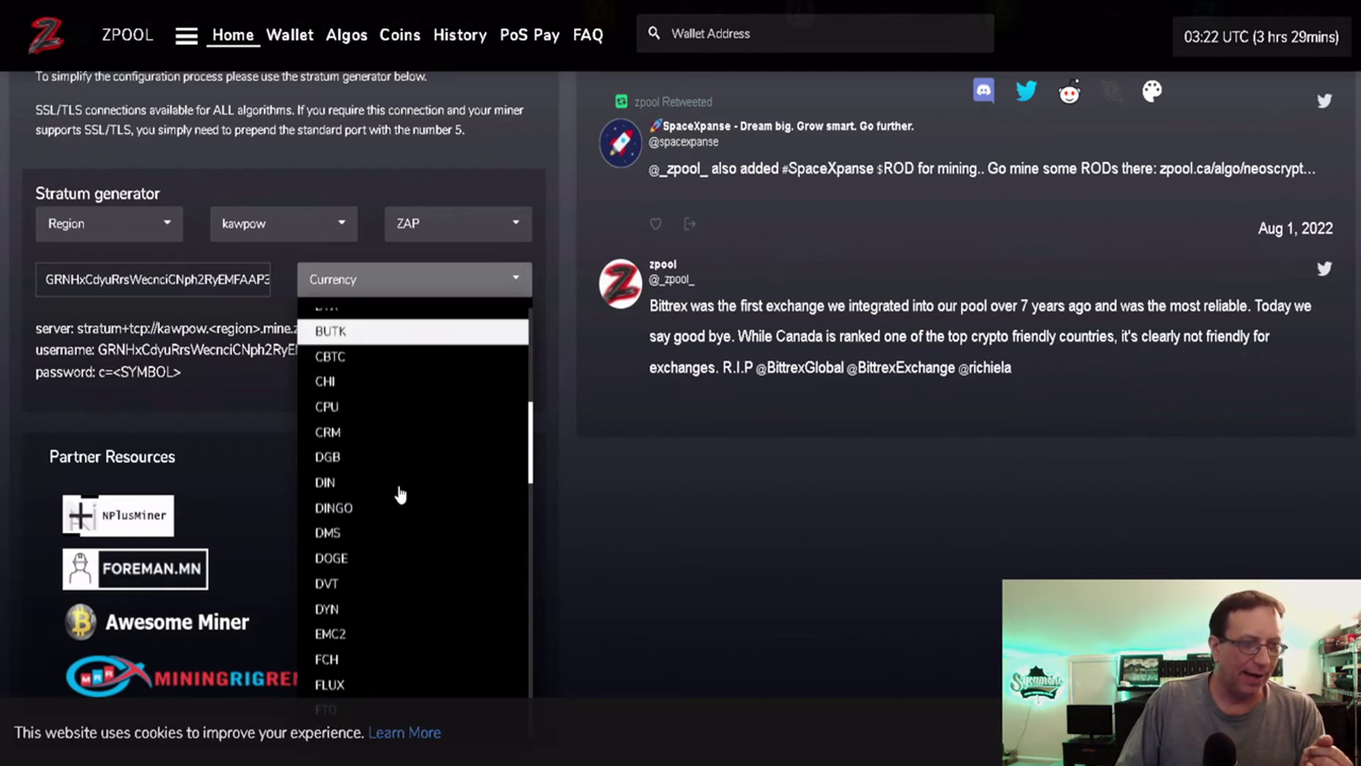
{"action": "scroll", "coordinate": [400, 495], "scroll_direction": "down", "scroll_amount": 3}
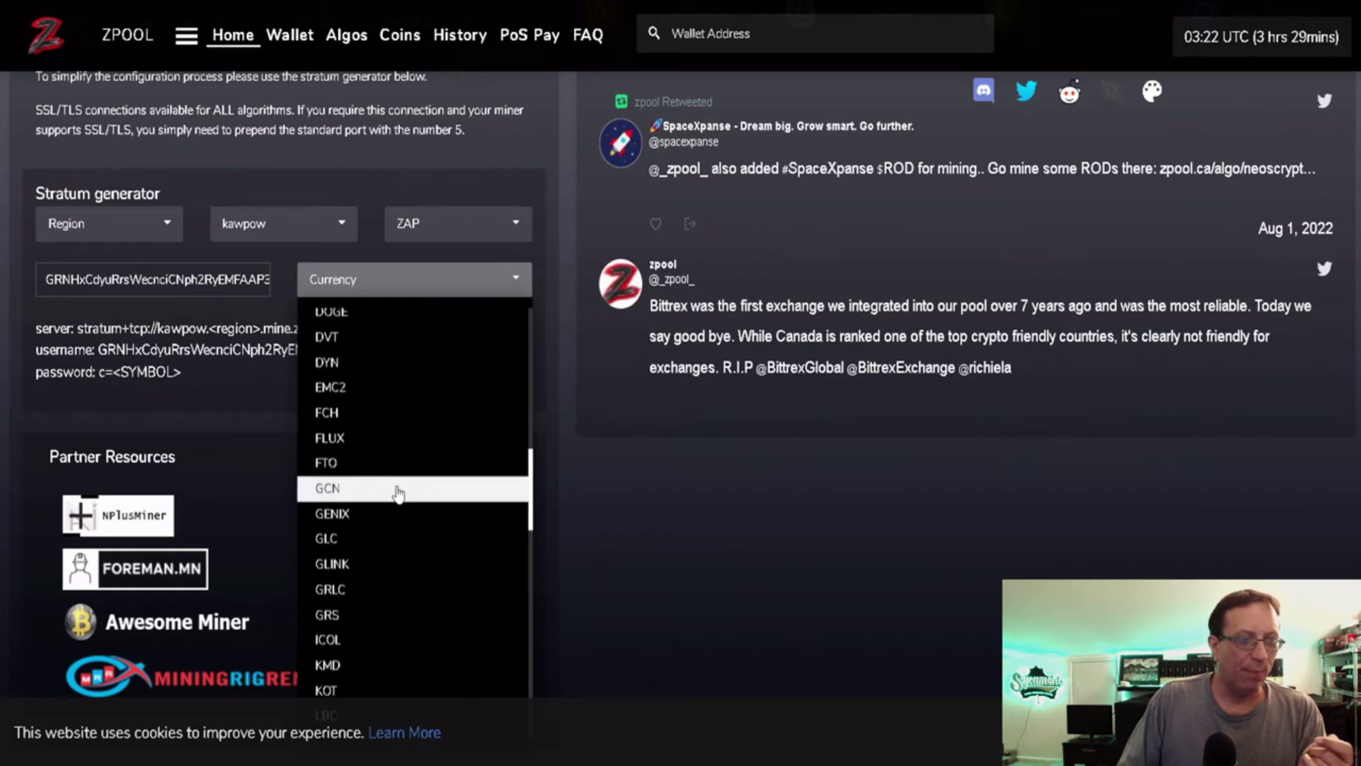
{"action": "scroll", "coordinate": [398, 494], "scroll_direction": "down", "scroll_amount": 3}
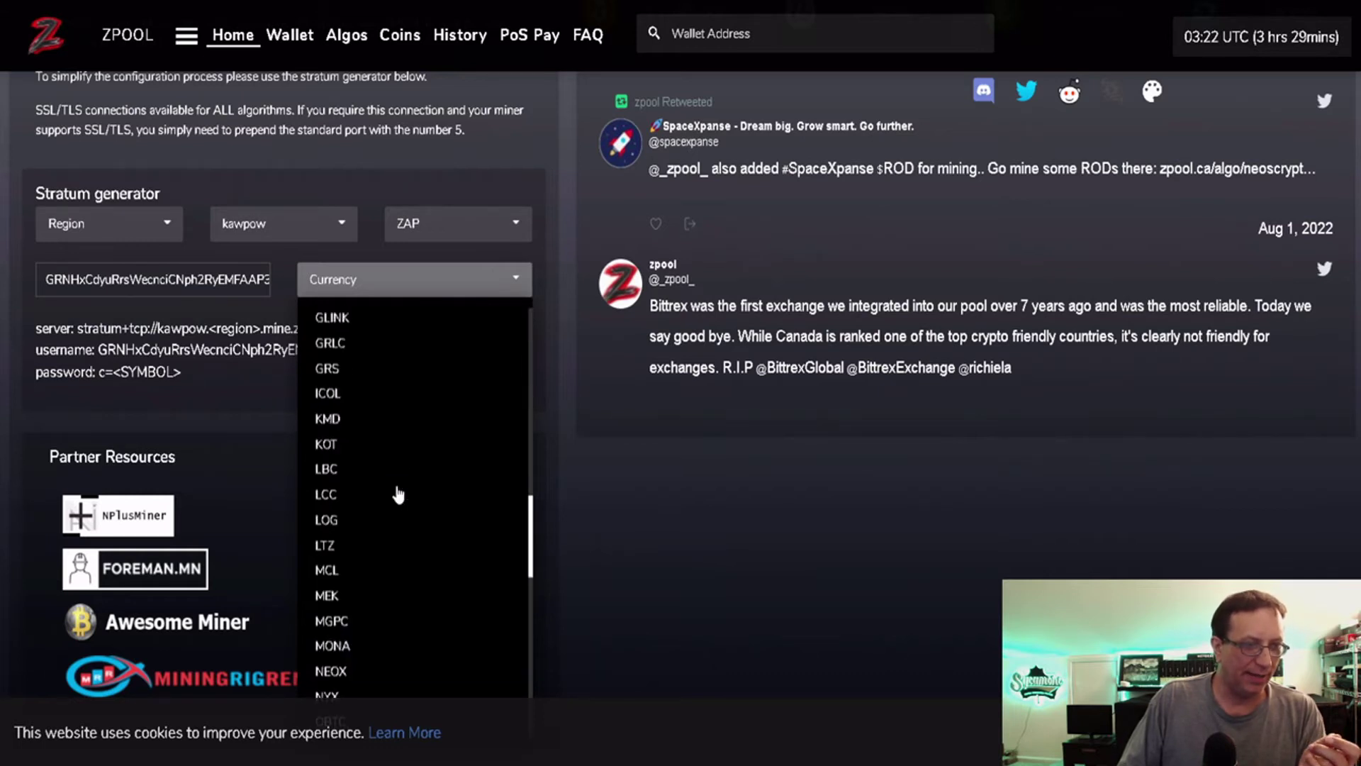
{"action": "left_click", "coordinate": [365, 670]}
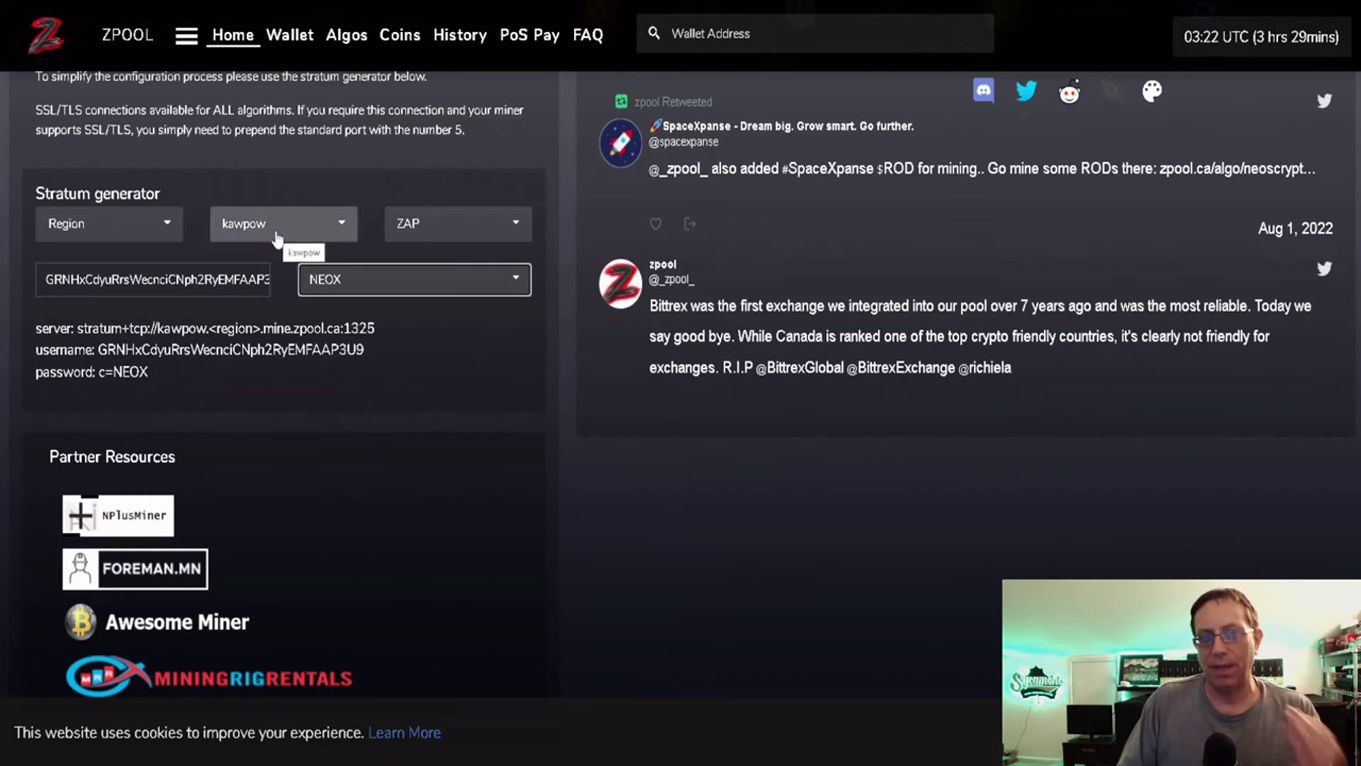
{"action": "left_click", "coordinate": [474, 234]}
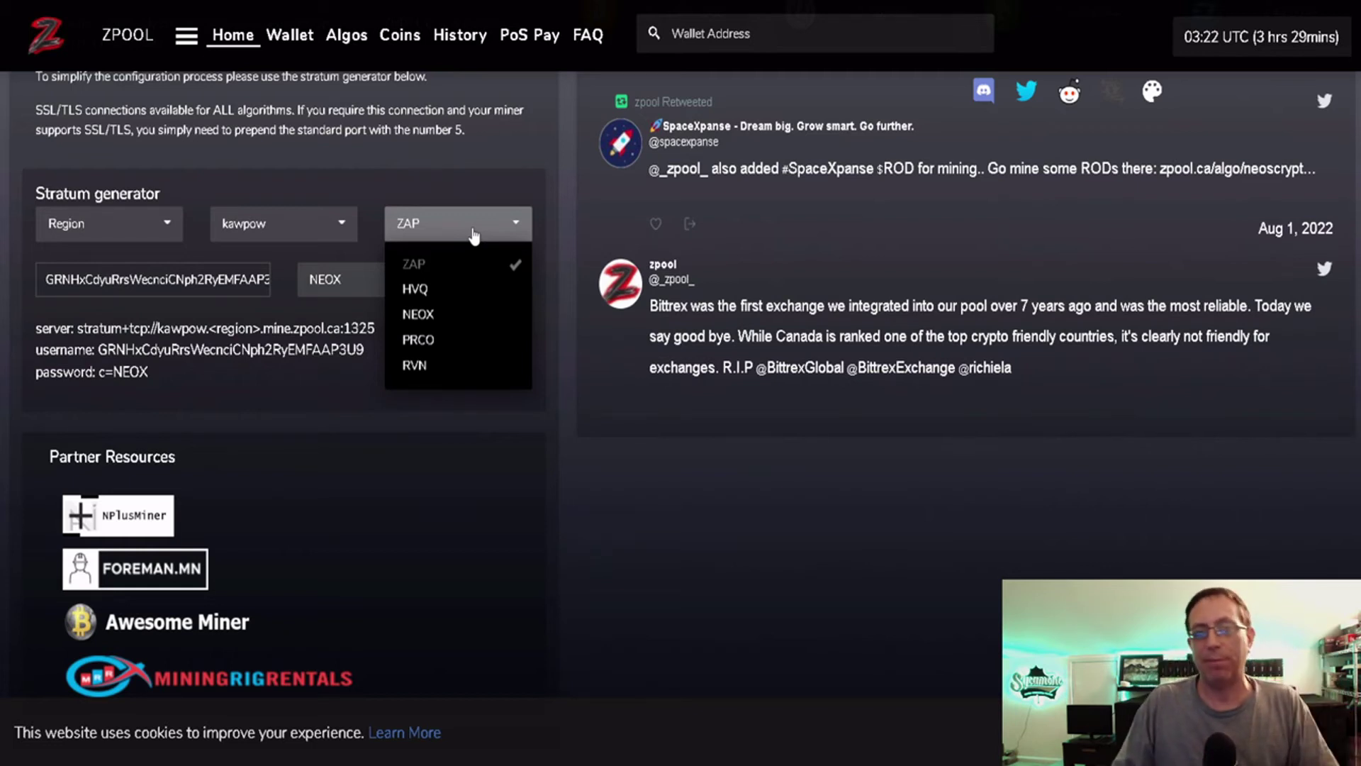
{"action": "left_click", "coordinate": [474, 235]}
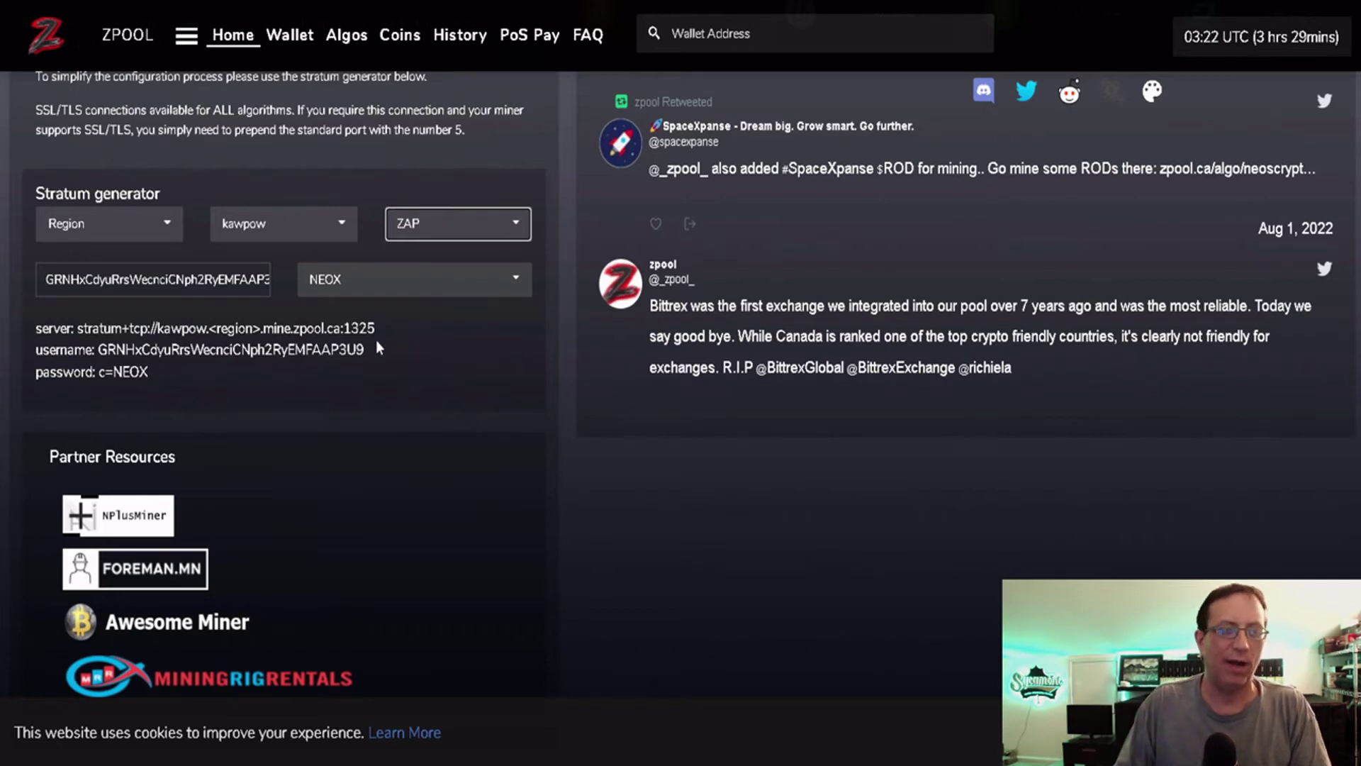
{"action": "left_click", "coordinate": [445, 233]}
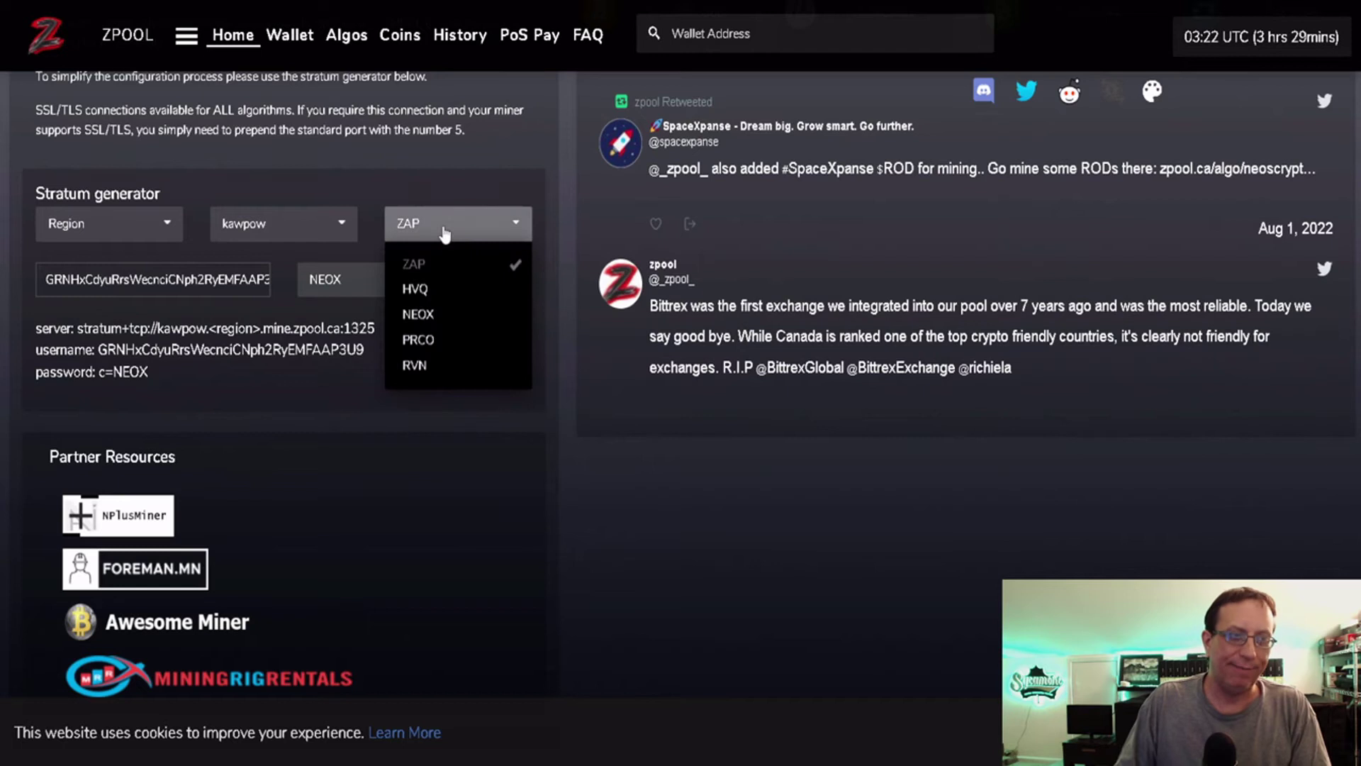
{"action": "left_click", "coordinate": [425, 314]}
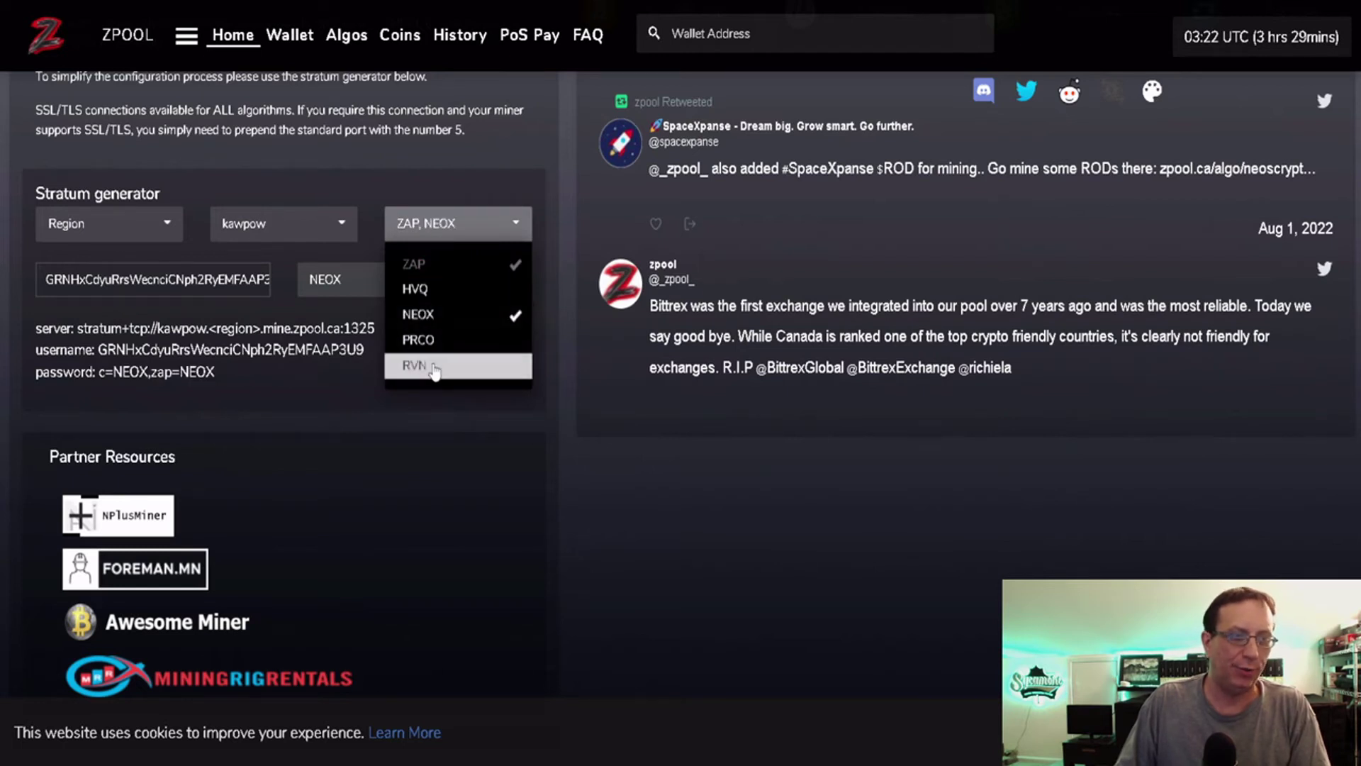
{"action": "left_click", "coordinate": [434, 369]}
{"action": "left_click", "coordinate": [449, 320]}
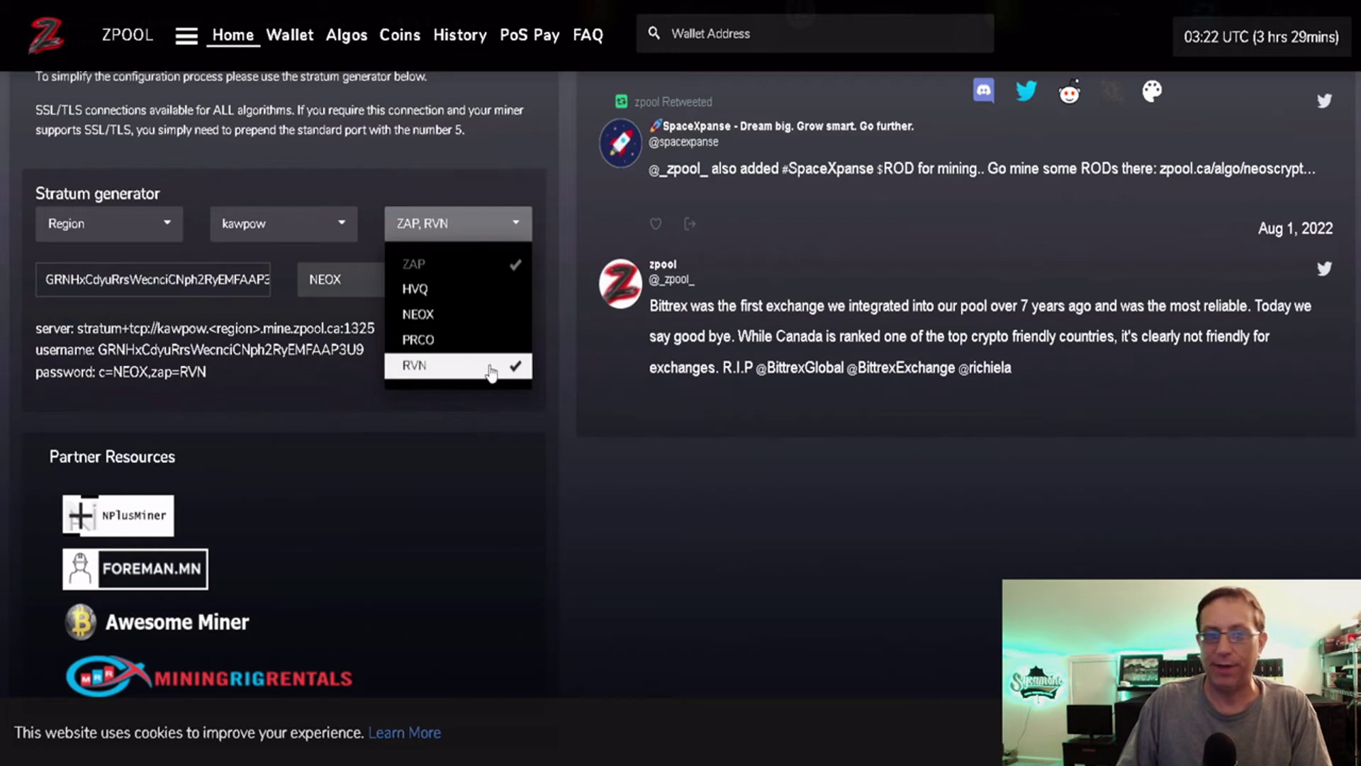
{"action": "left_click", "coordinate": [445, 451]}
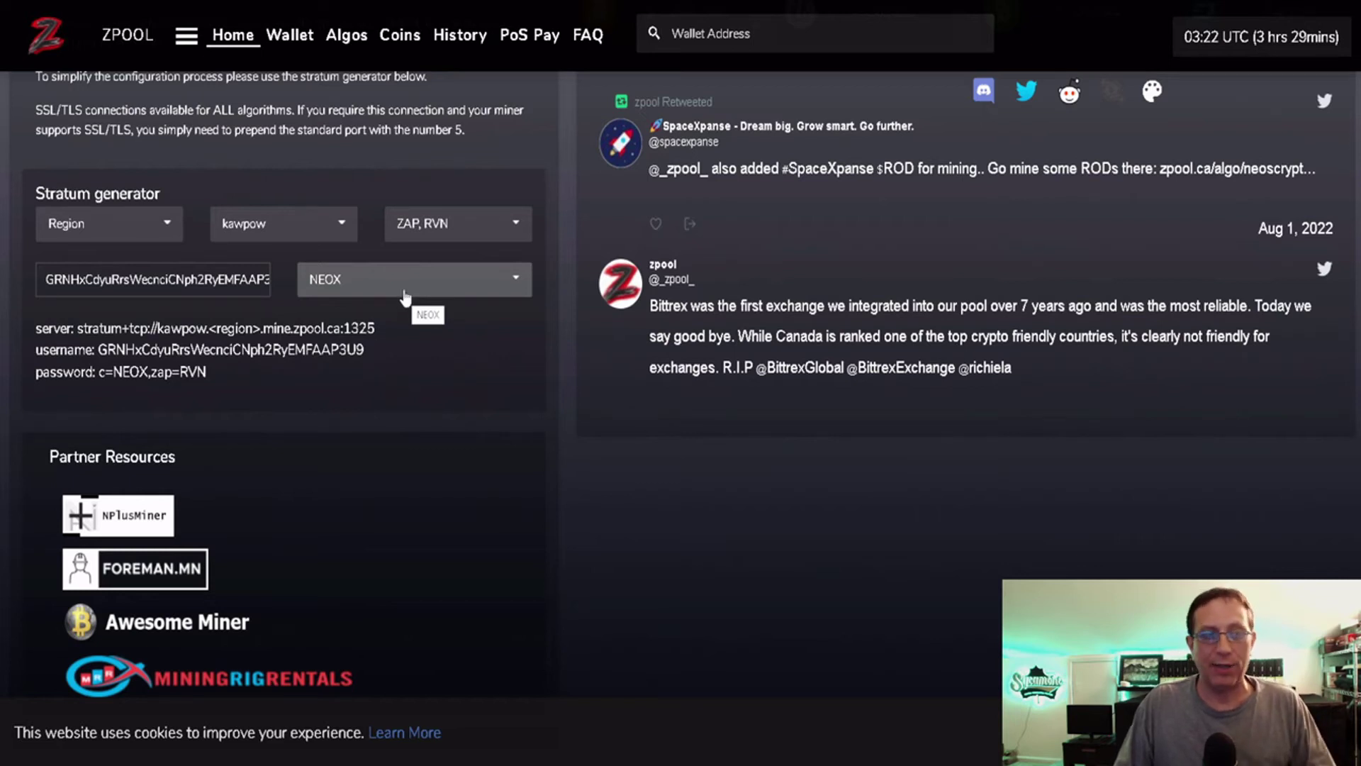
{"action": "left_click", "coordinate": [453, 225]}
{"action": "left_click", "coordinate": [440, 363]}
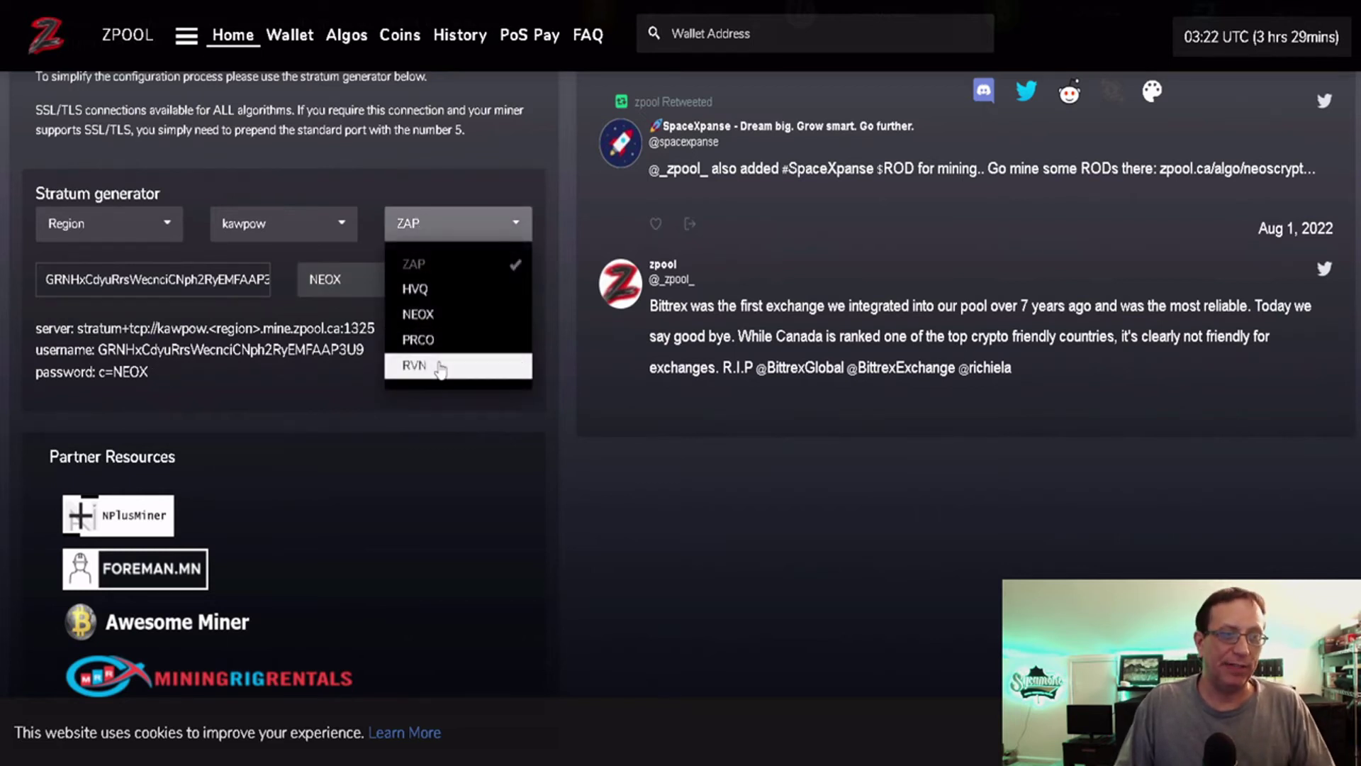
{"action": "left_click", "coordinate": [445, 408]}
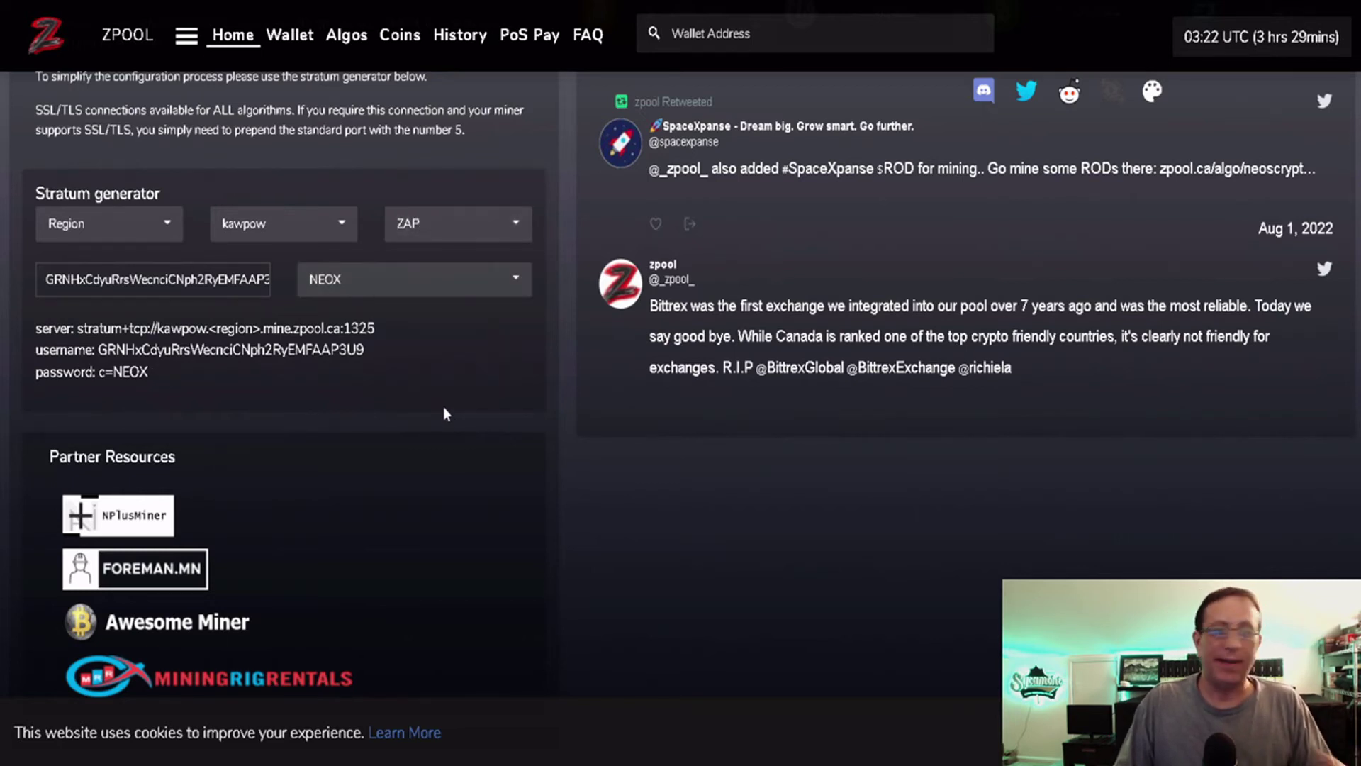
{"action": "left_click", "coordinate": [439, 229]}
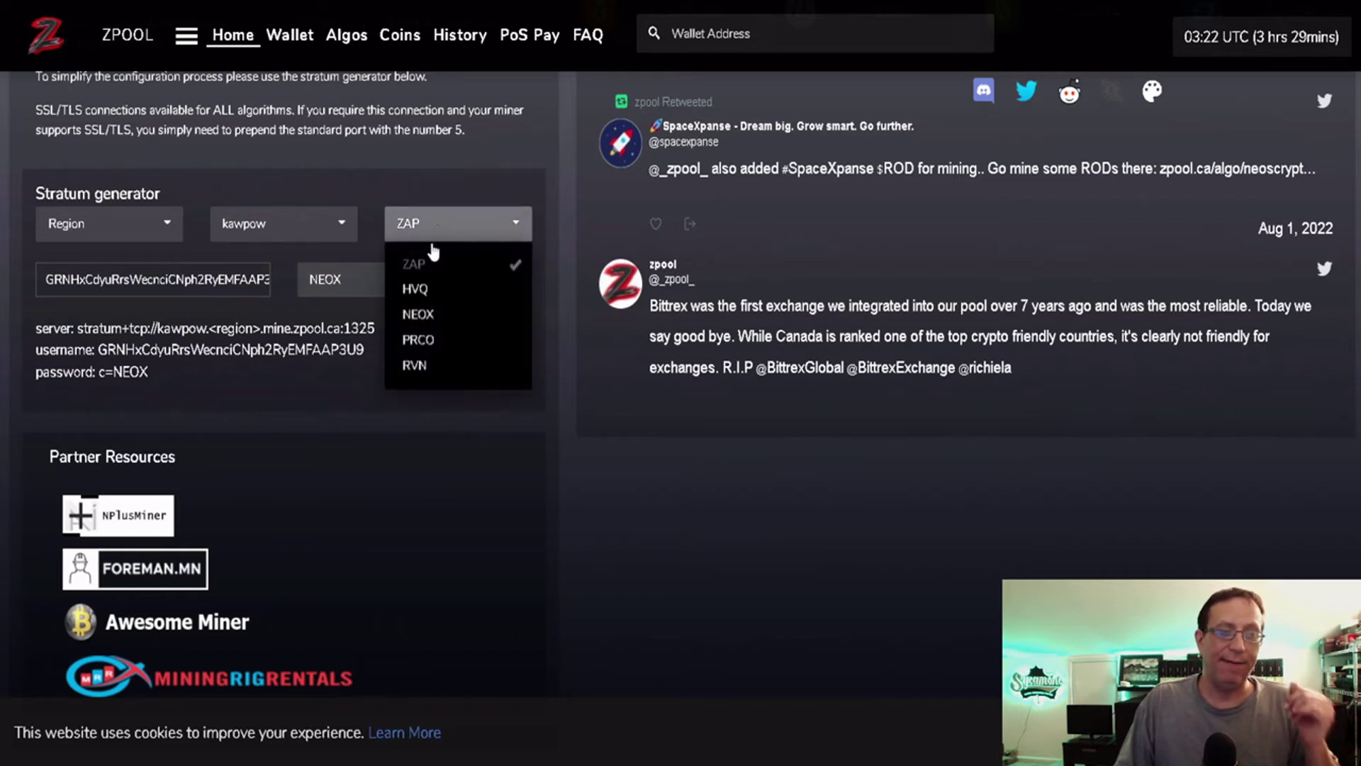
{"action": "left_click", "coordinate": [425, 288]}
{"action": "left_click", "coordinate": [427, 314]}
{"action": "left_click", "coordinate": [435, 340]}
{"action": "left_click", "coordinate": [434, 365]}
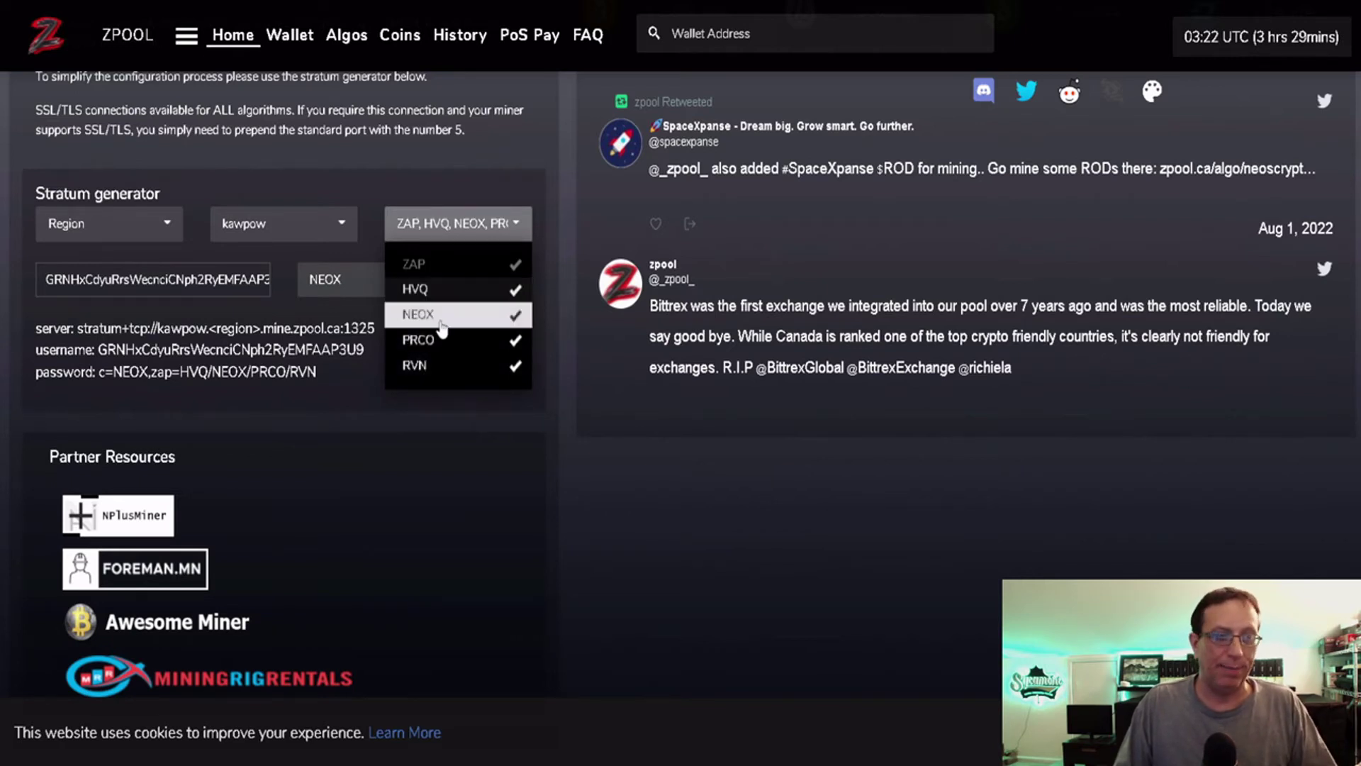
{"action": "left_click", "coordinate": [446, 290]}
{"action": "left_click", "coordinate": [443, 314]}
{"action": "left_click", "coordinate": [439, 340]}
{"action": "left_click", "coordinate": [440, 366]}
{"action": "left_click", "coordinate": [419, 433]}
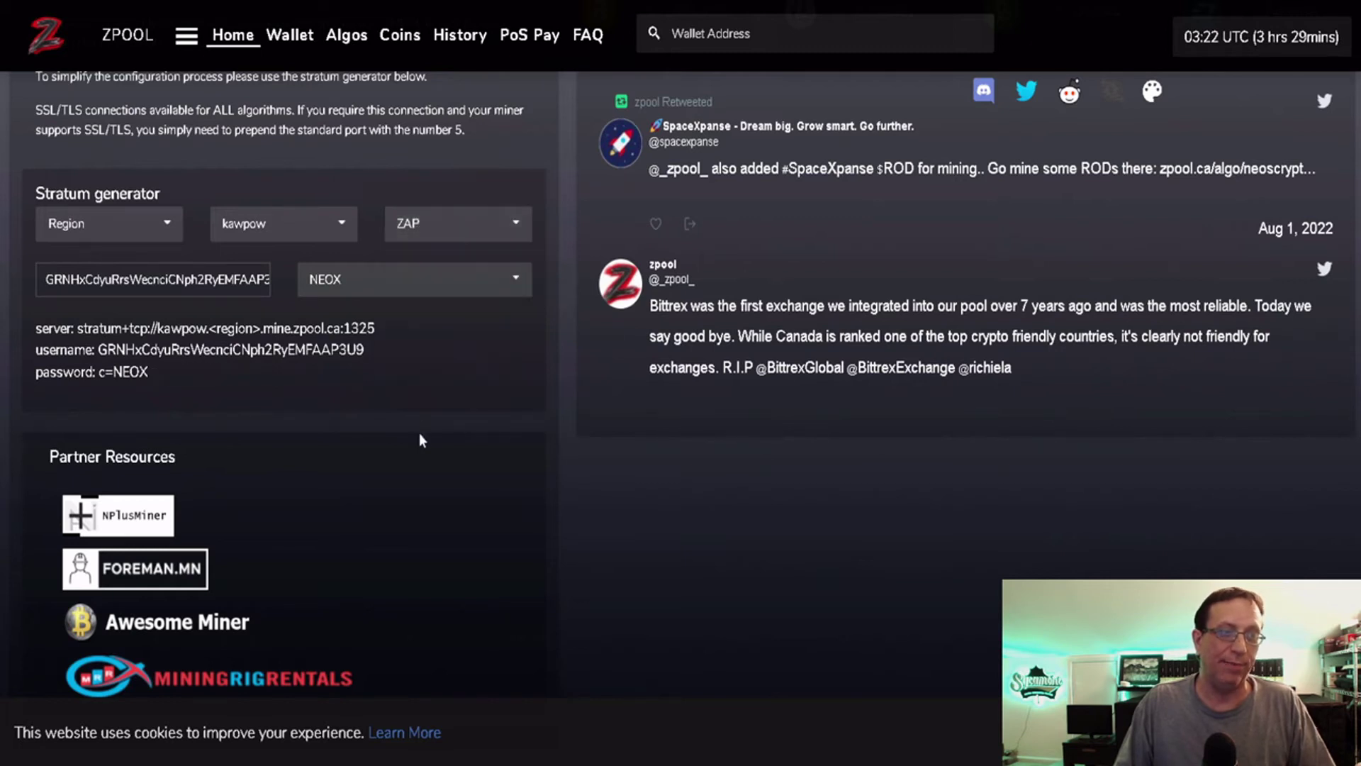
{"action": "left_click", "coordinate": [448, 241]}
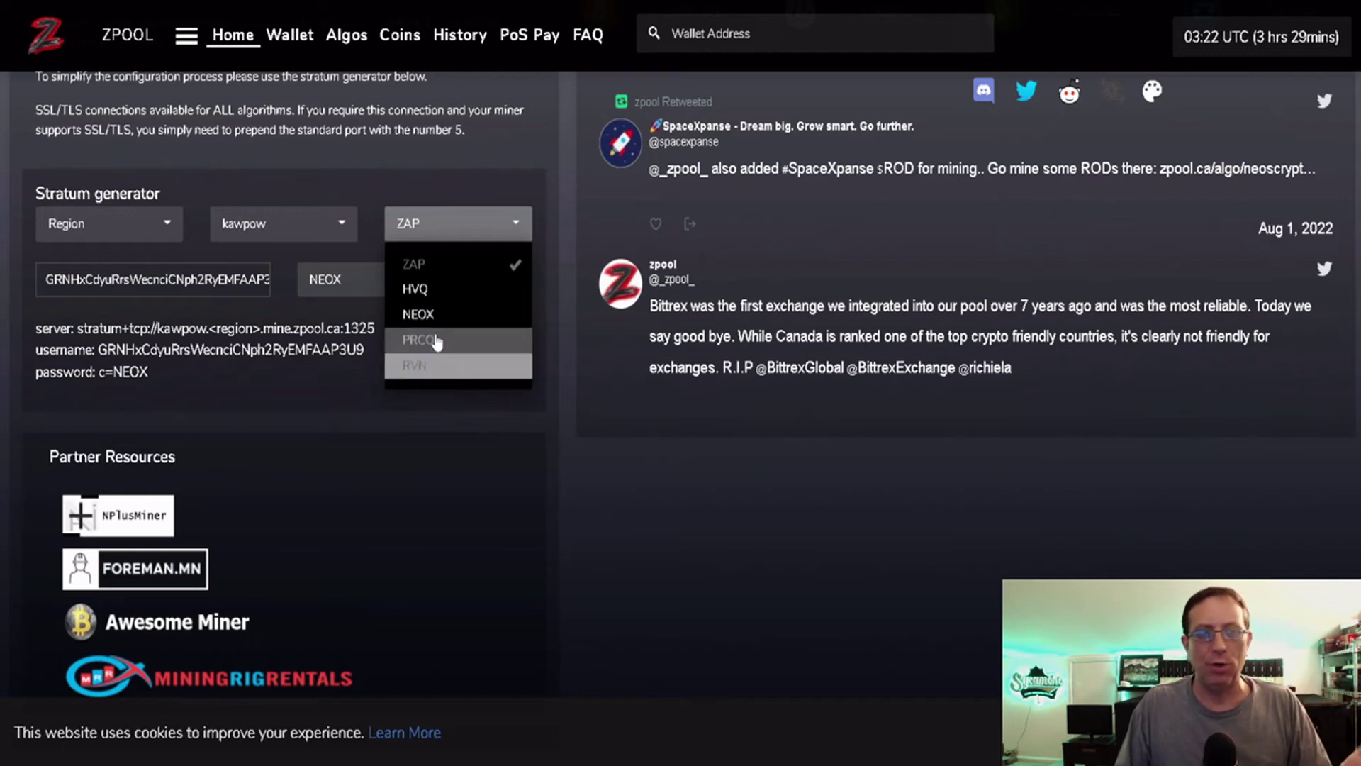
{"action": "left_click", "coordinate": [436, 265]}
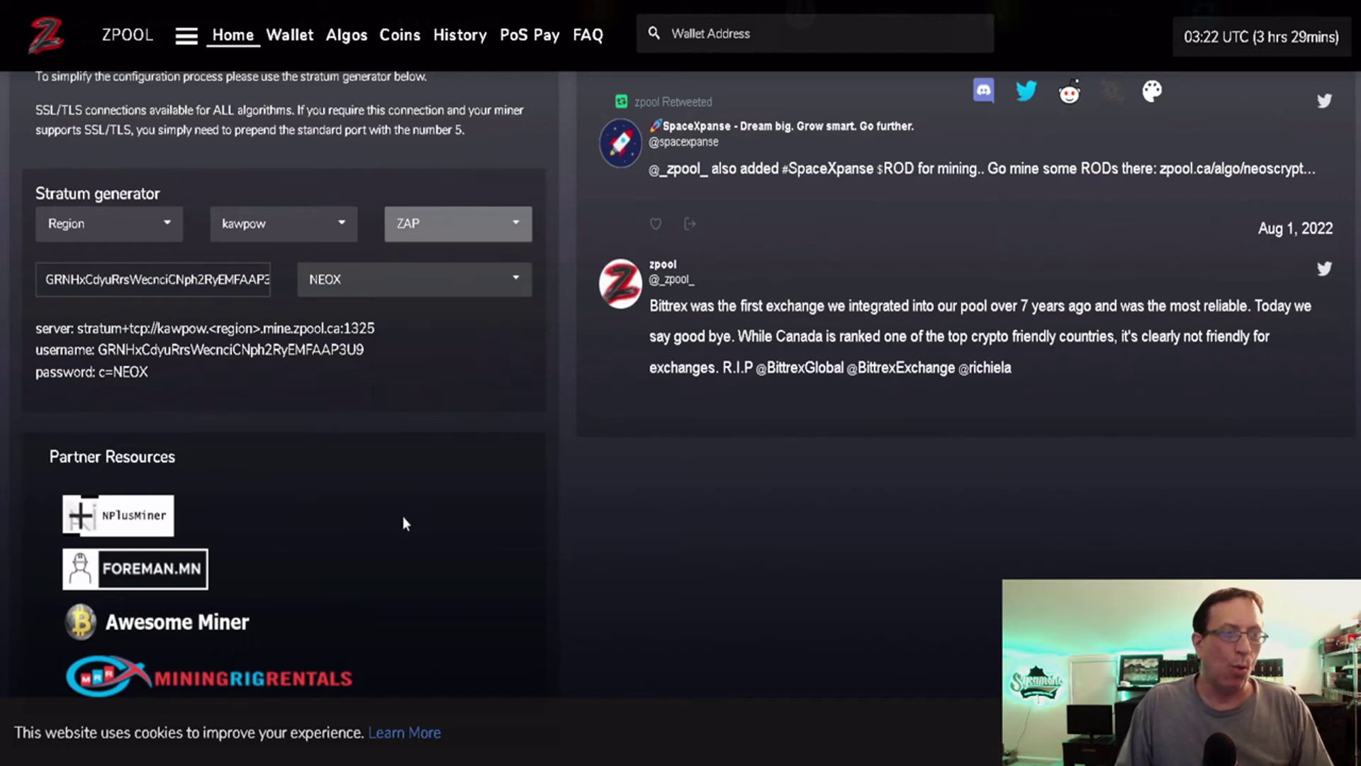
{"action": "left_click", "coordinate": [447, 224]}
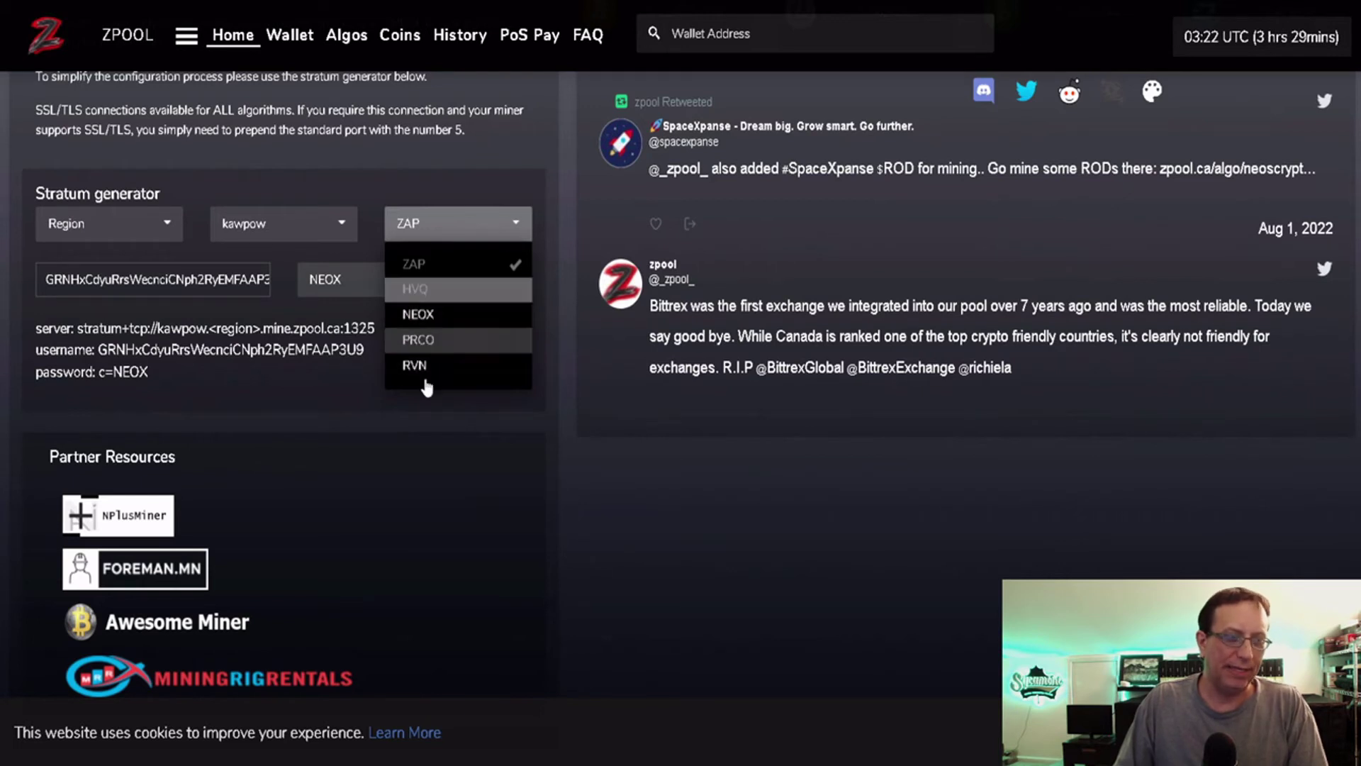
{"action": "left_click", "coordinate": [433, 411]}
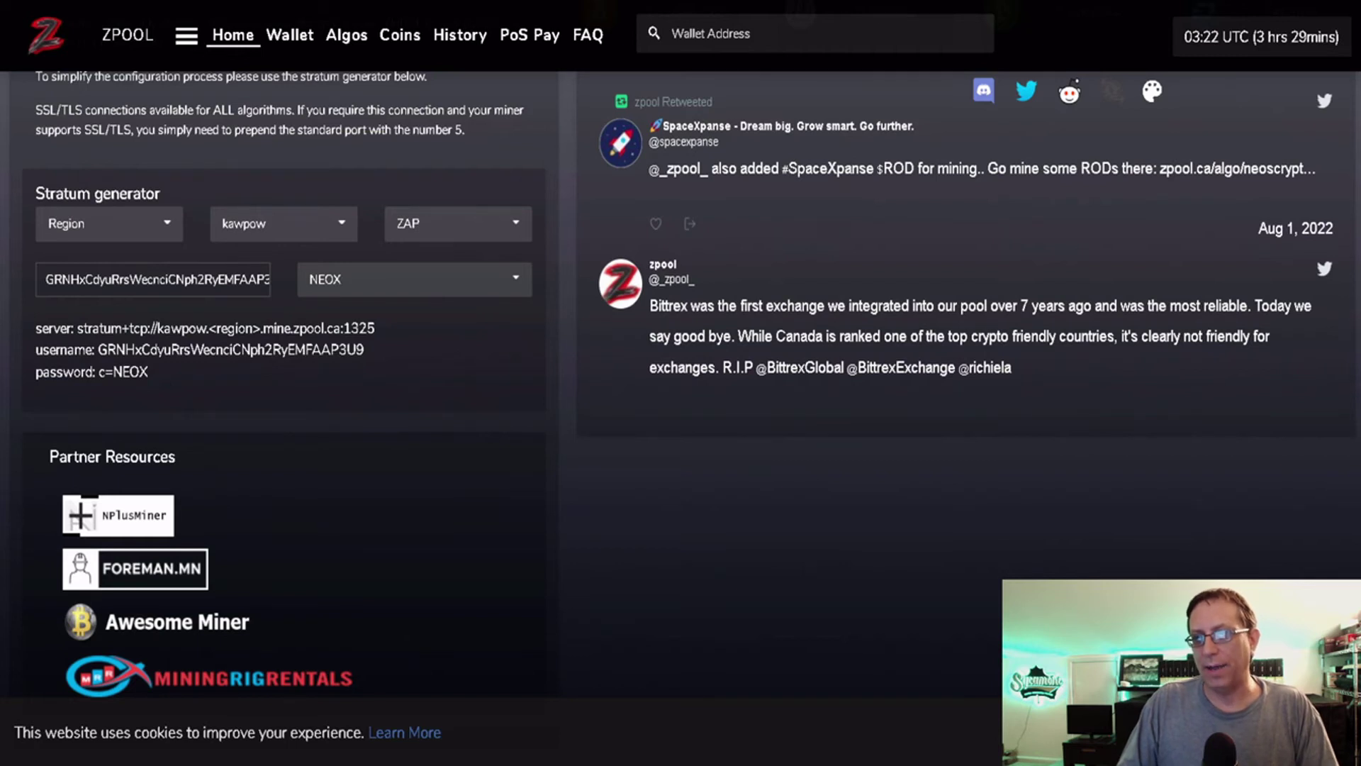
{"action": "key", "text": "alt+Tab"}
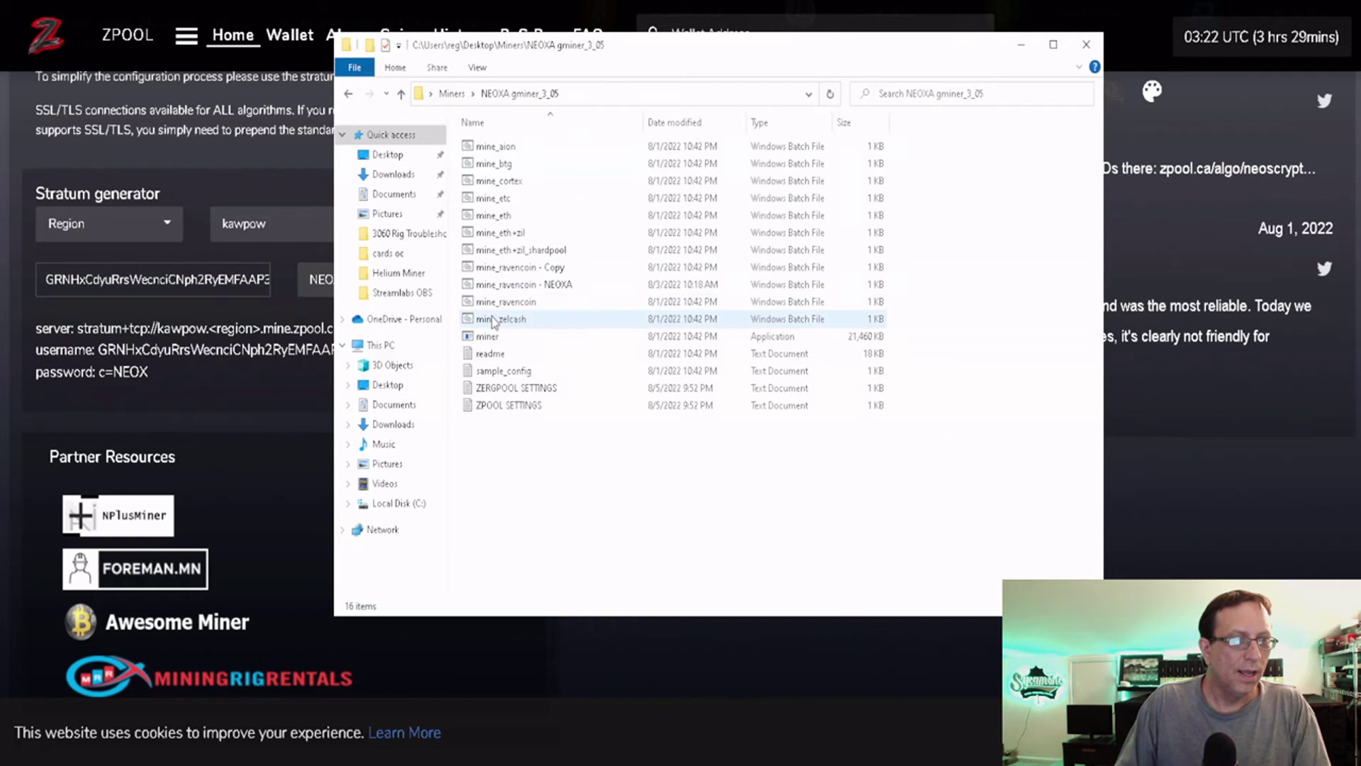
Delete the old mine_ravencoin - Copy and paste a fresh duplicate of mine_ravencoin.
{"action": "left_click", "coordinate": [542, 269]}
{"action": "key", "text": "Delete"}
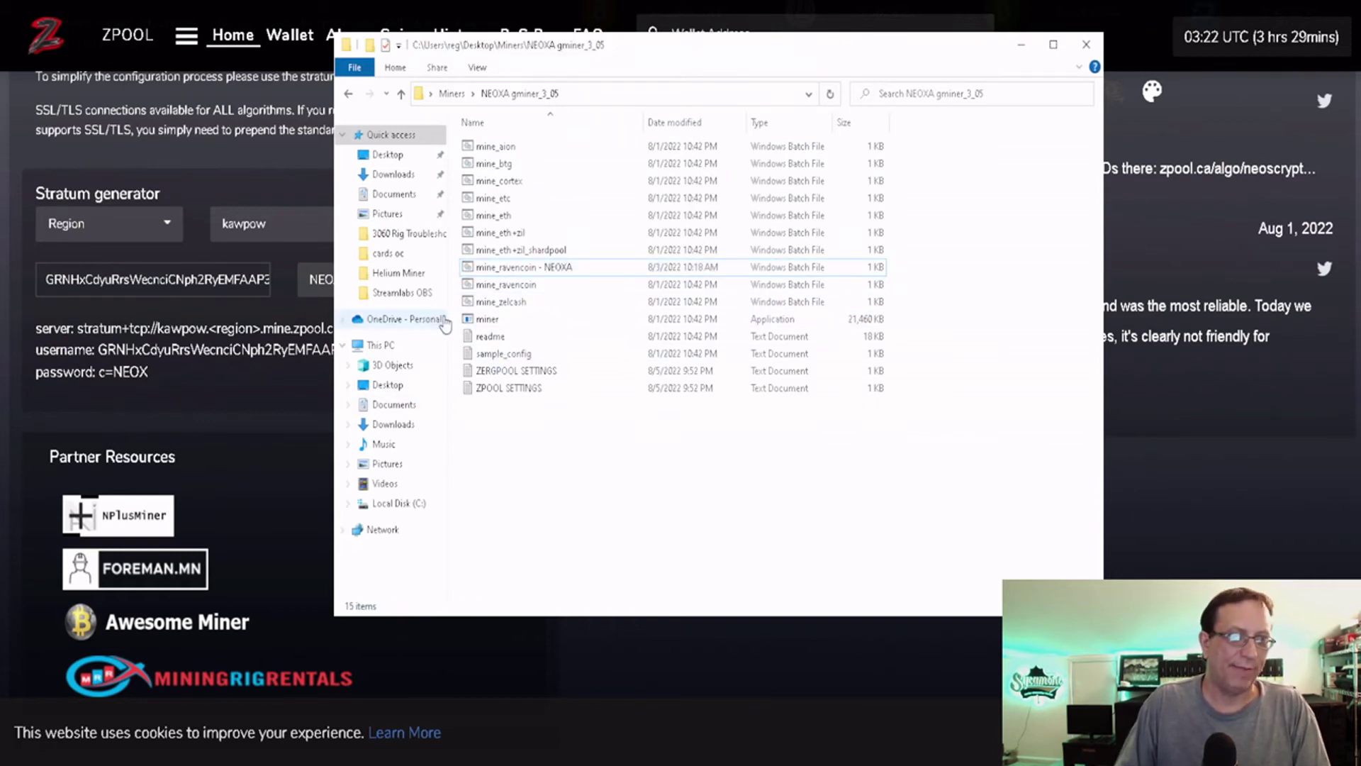
{"action": "left_click", "coordinate": [521, 290]}
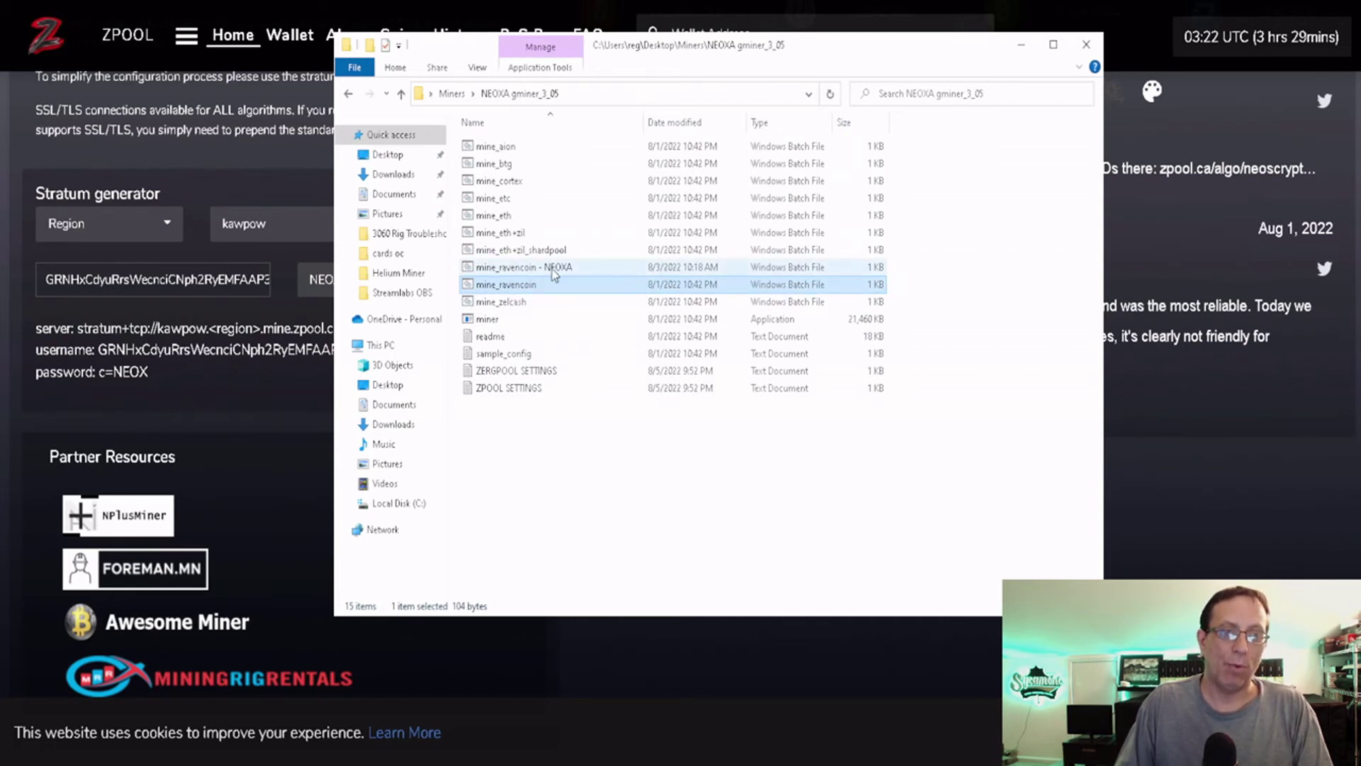
{"action": "right_click", "coordinate": [521, 287]}
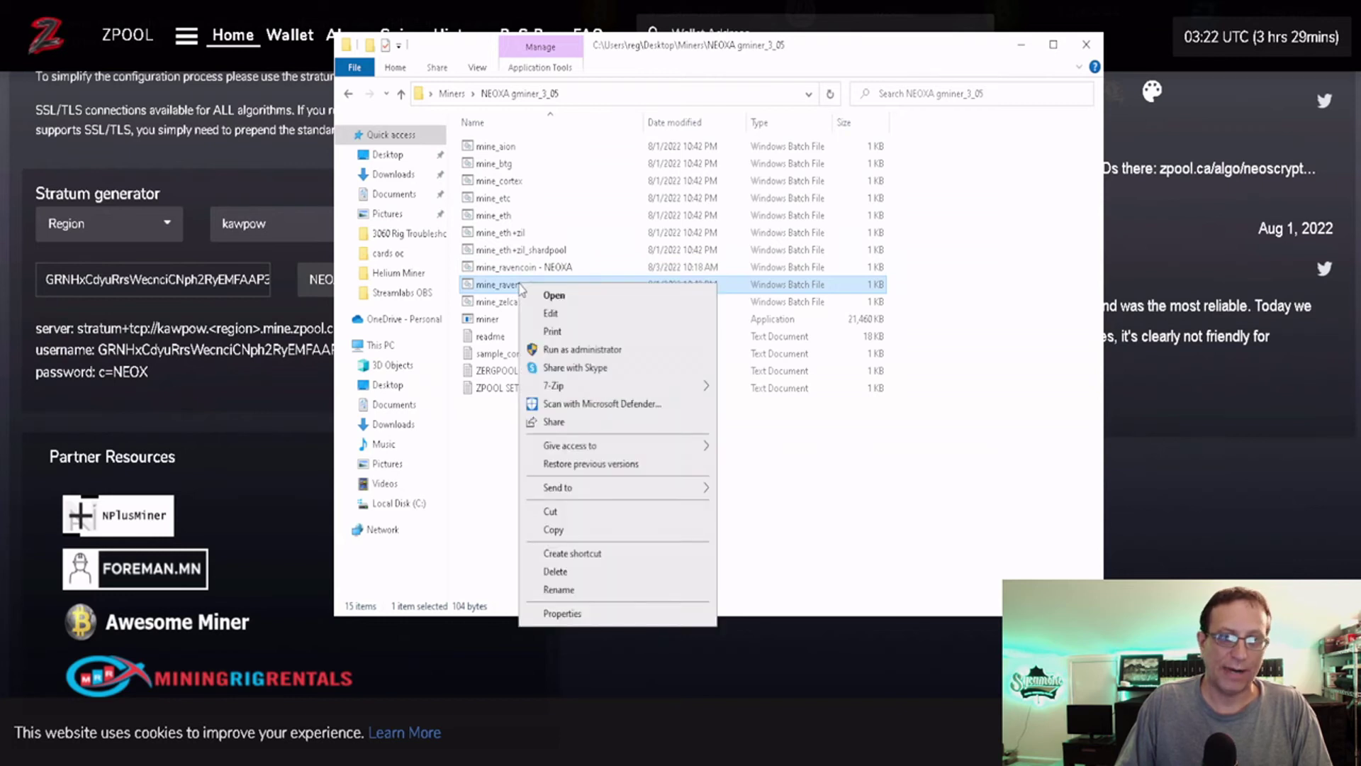
{"action": "left_click", "coordinate": [565, 529]}
{"action": "right_click", "coordinate": [557, 462]}
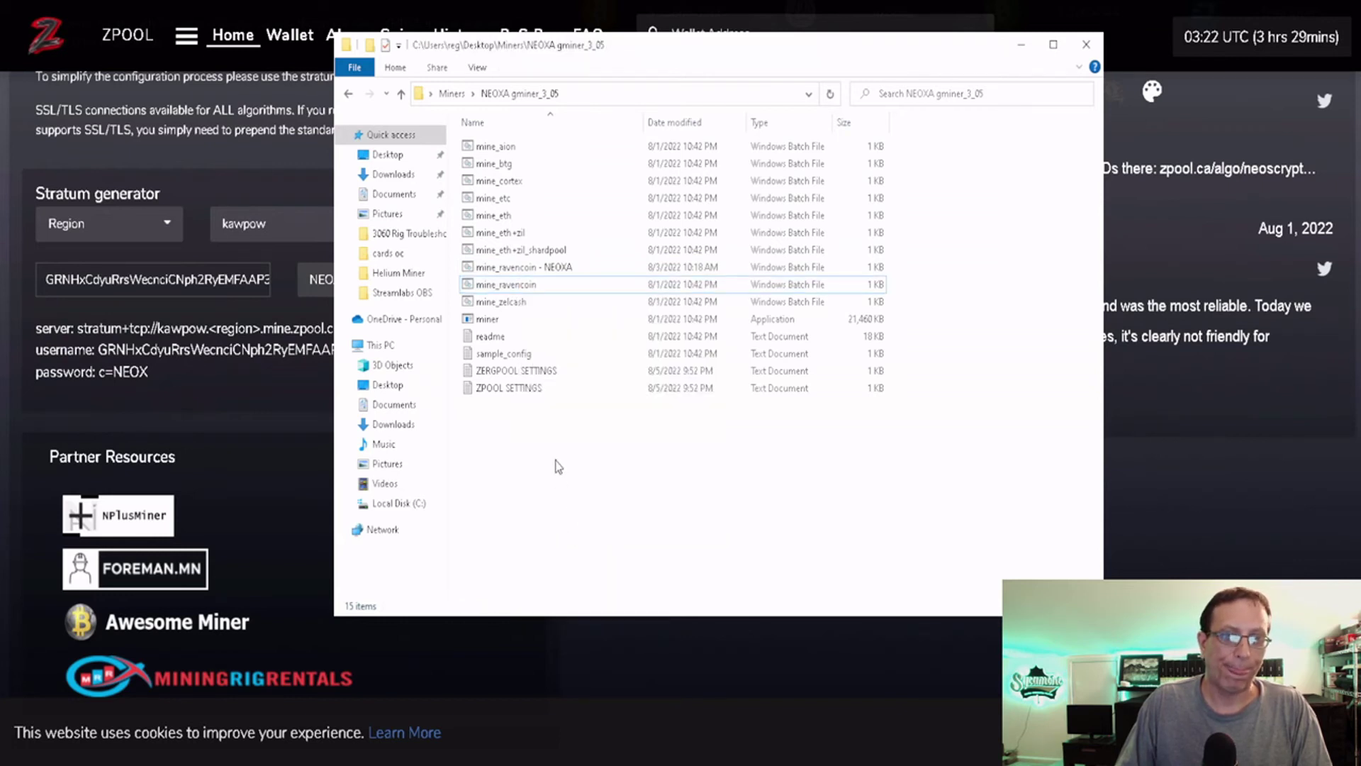
{"action": "left_click", "coordinate": [589, 597]}
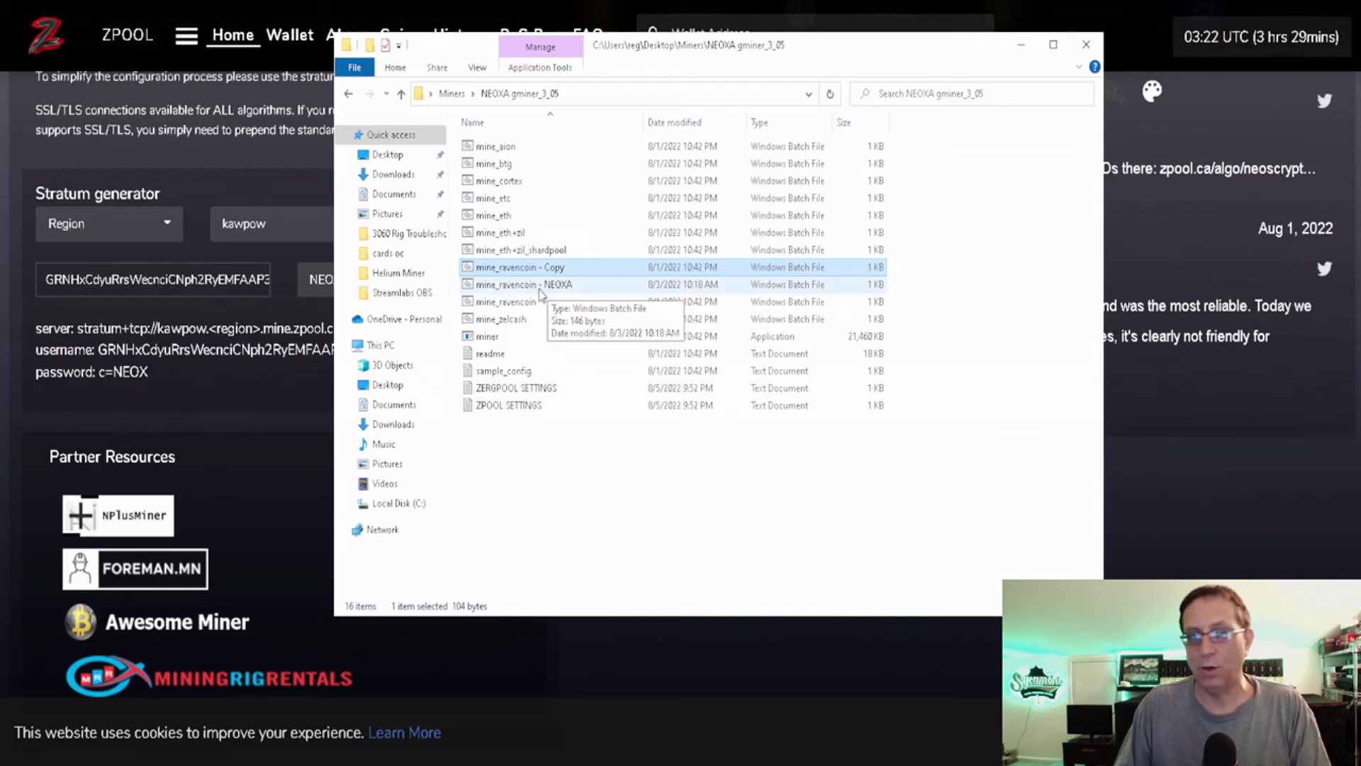
Open mine_ravencoin - Copy and mine_ravencoin - NEOXA in Notepad.
{"action": "right_click", "coordinate": [538, 273]}
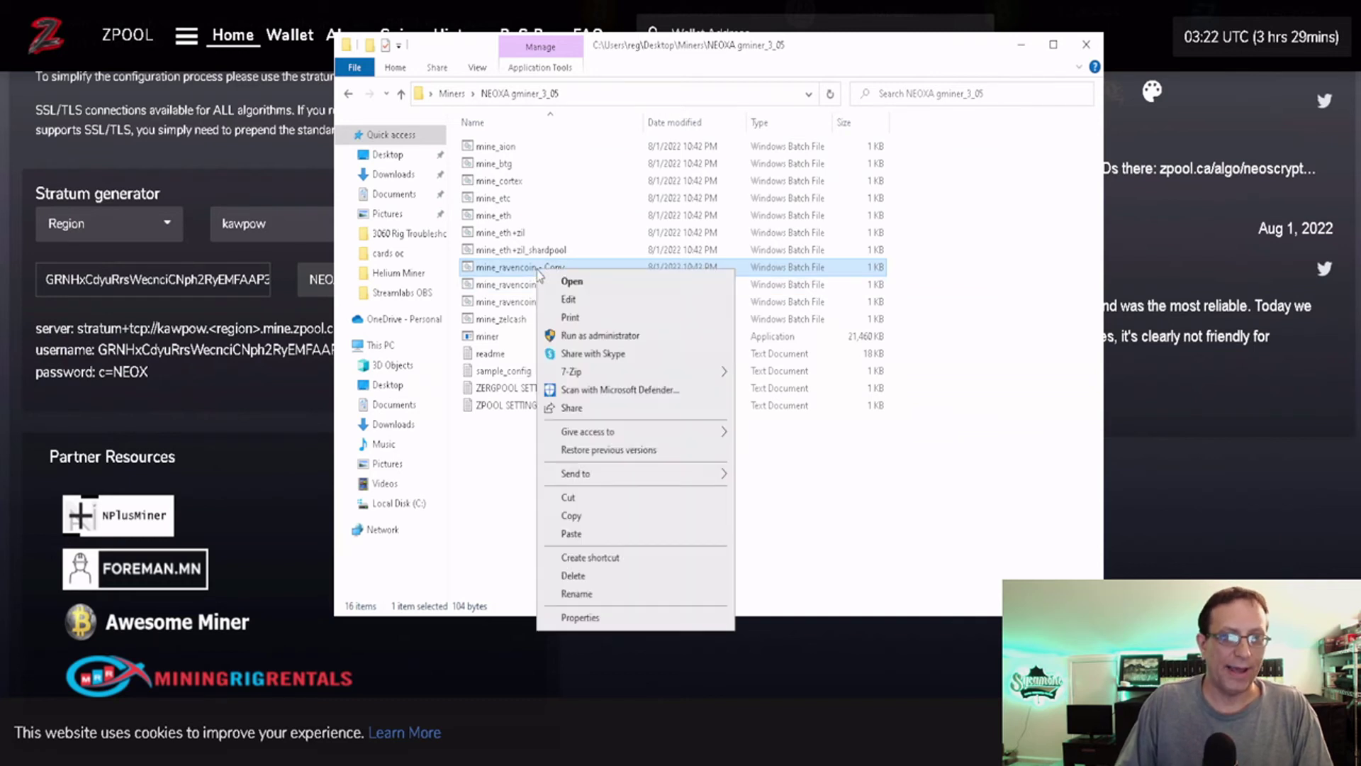
{"action": "left_click", "coordinate": [560, 300]}
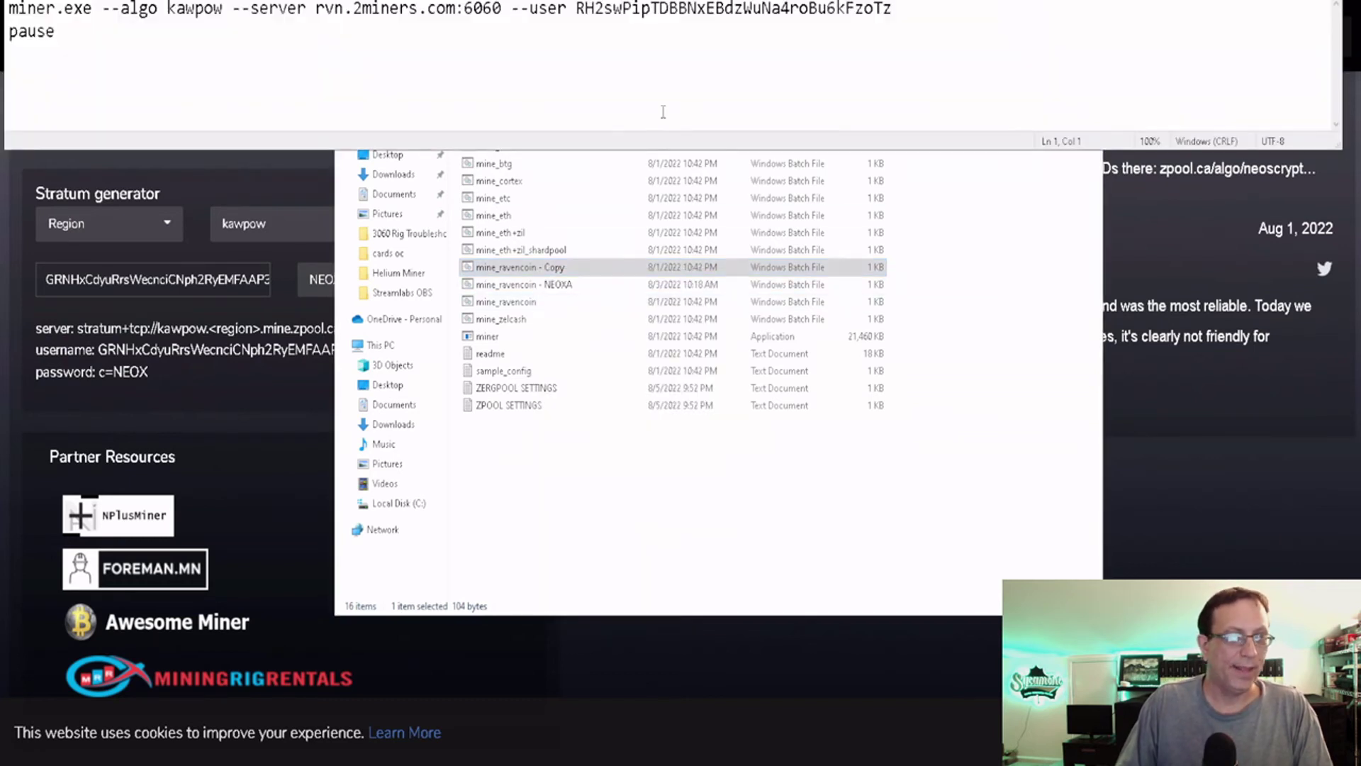
{"action": "right_click", "coordinate": [551, 287]}
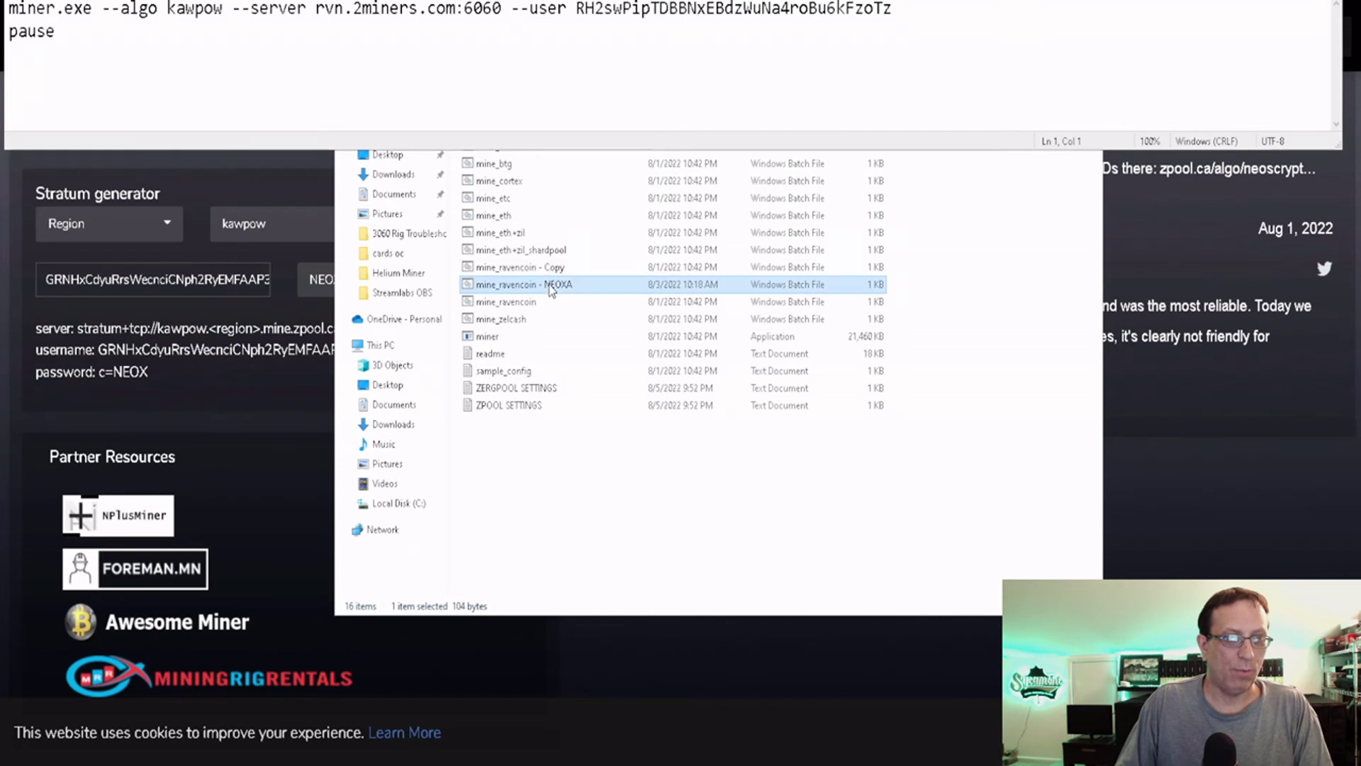
{"action": "left_click", "coordinate": [565, 317]}
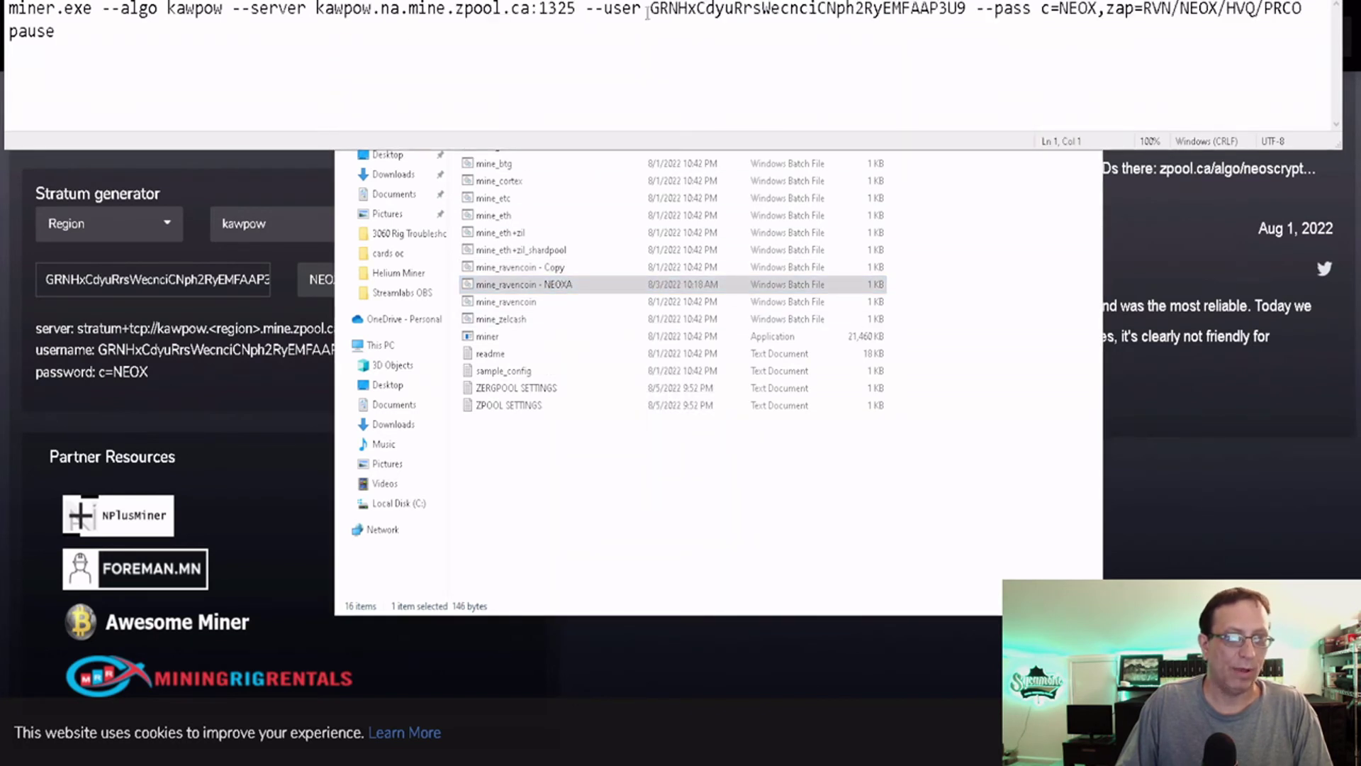
Position the two Notepad windows one above the other and close File Explorer.
{"action": "left_click_drag", "start_coordinate": [647, 4], "coordinate": [642, 177]}
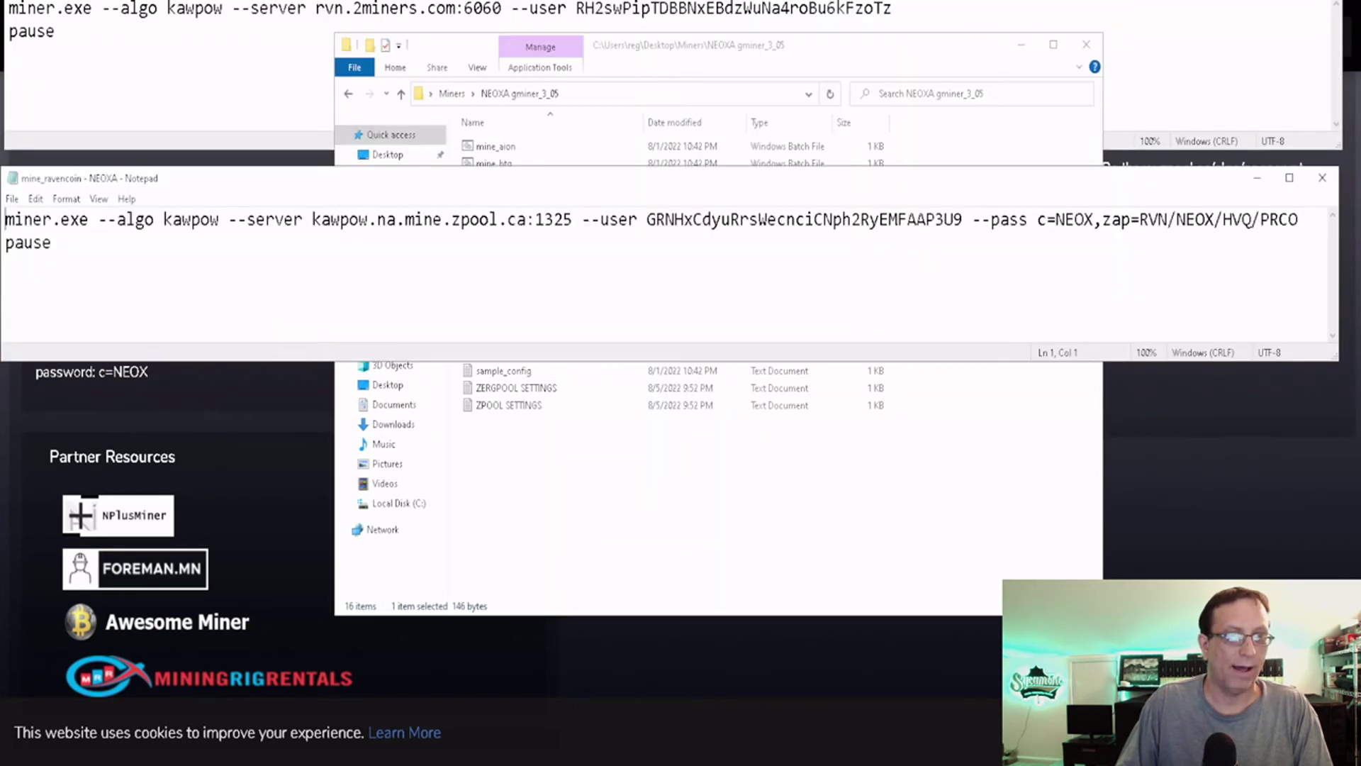
{"action": "left_click_drag", "start_coordinate": [635, 1], "coordinate": [630, 21]}
{"action": "left_click", "coordinate": [616, 207]}
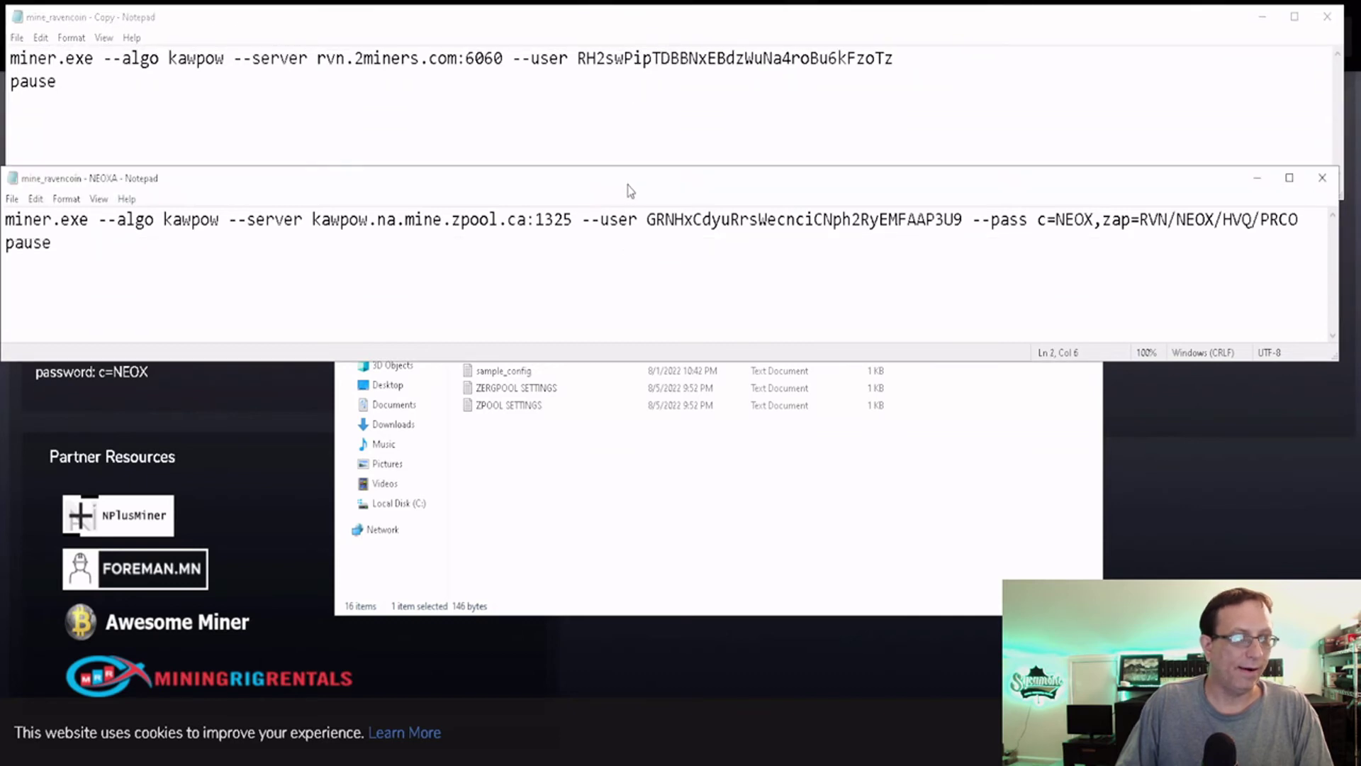
{"action": "left_click_drag", "start_coordinate": [628, 190], "coordinate": [618, 442]}
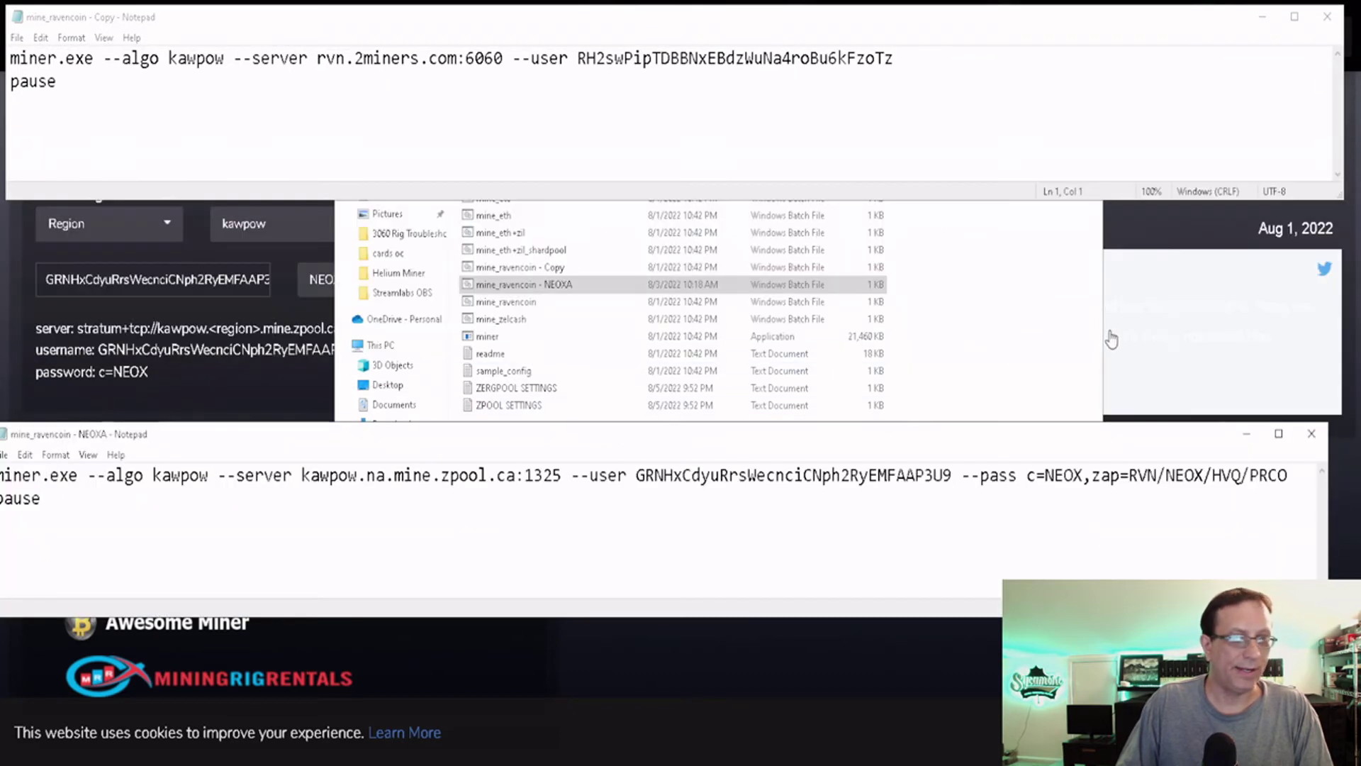
{"action": "left_click", "coordinate": [1055, 268]}
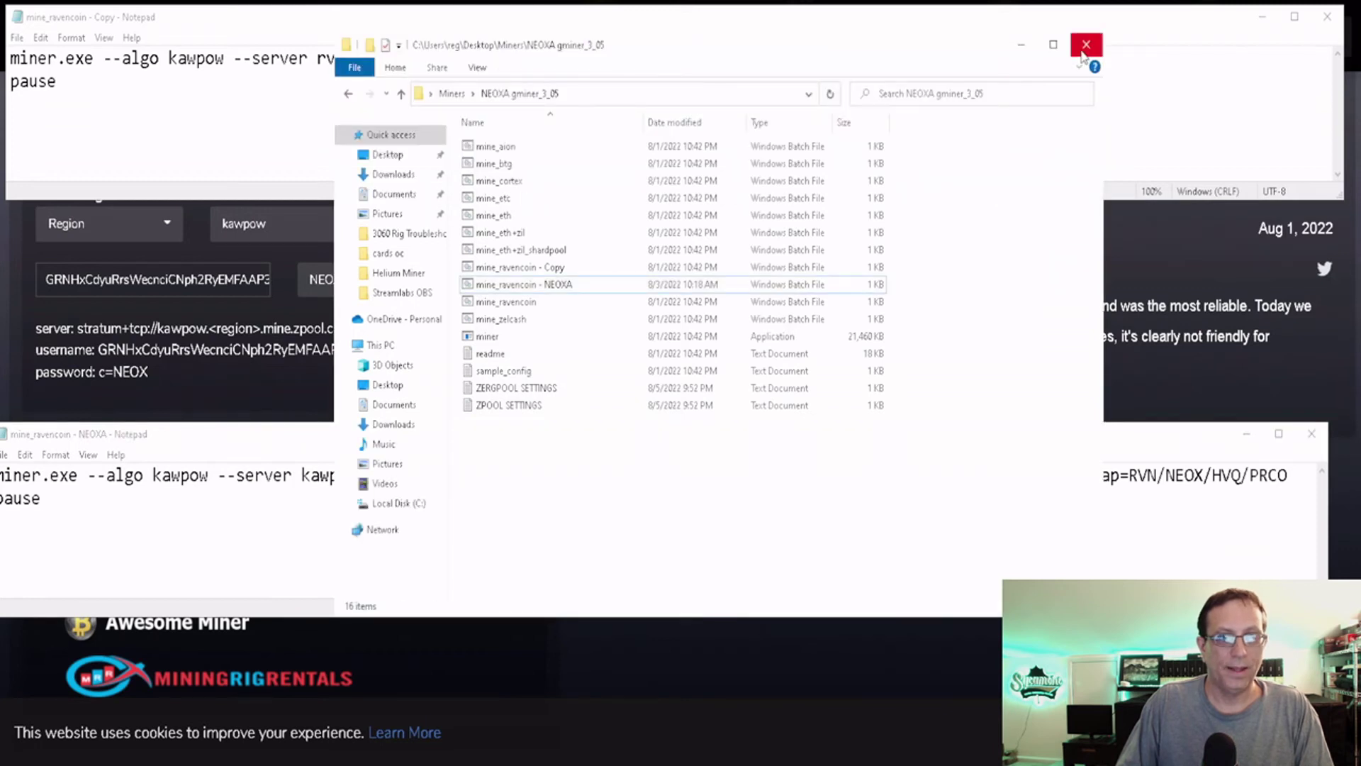
{"action": "left_click", "coordinate": [1086, 44]}
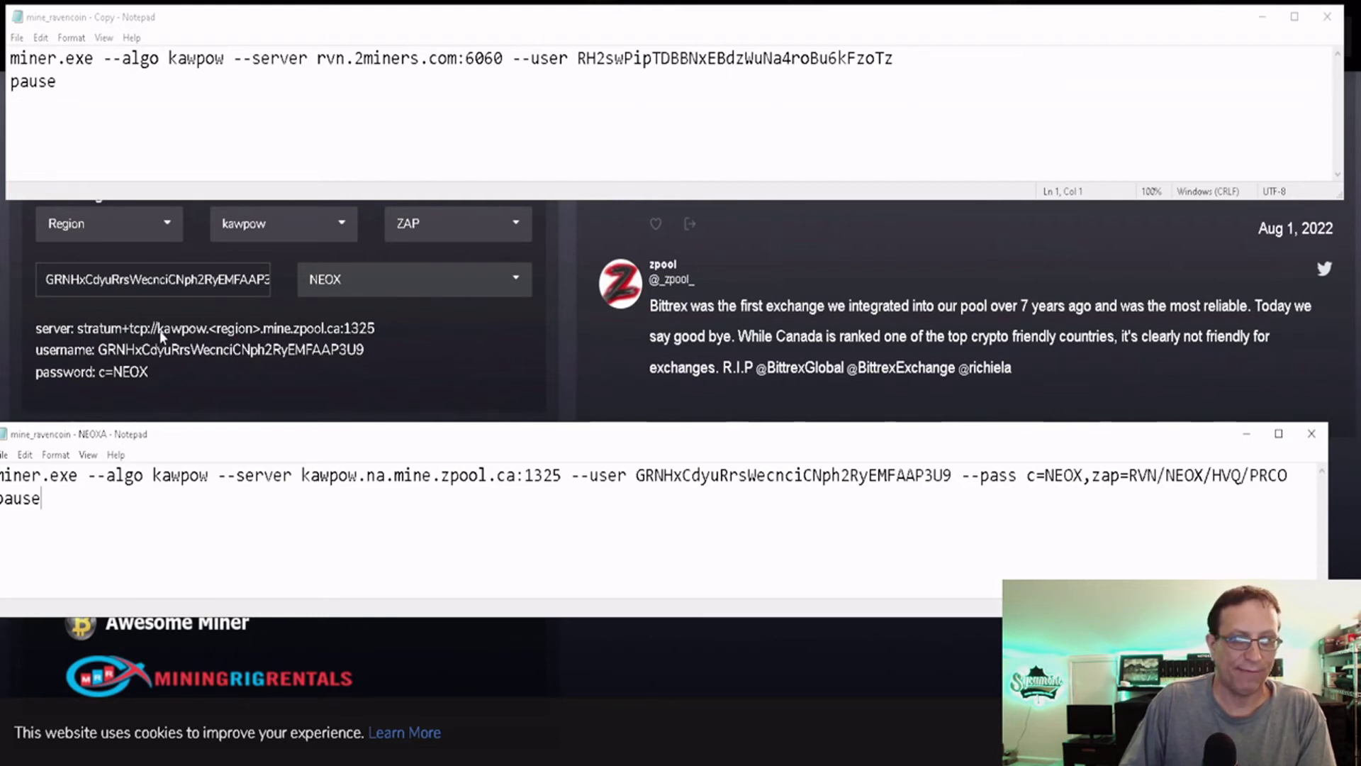
Pick North America in zpool's Region dropdown, then bring both Notepad windows back in front.
{"action": "left_click", "coordinate": [426, 361]}
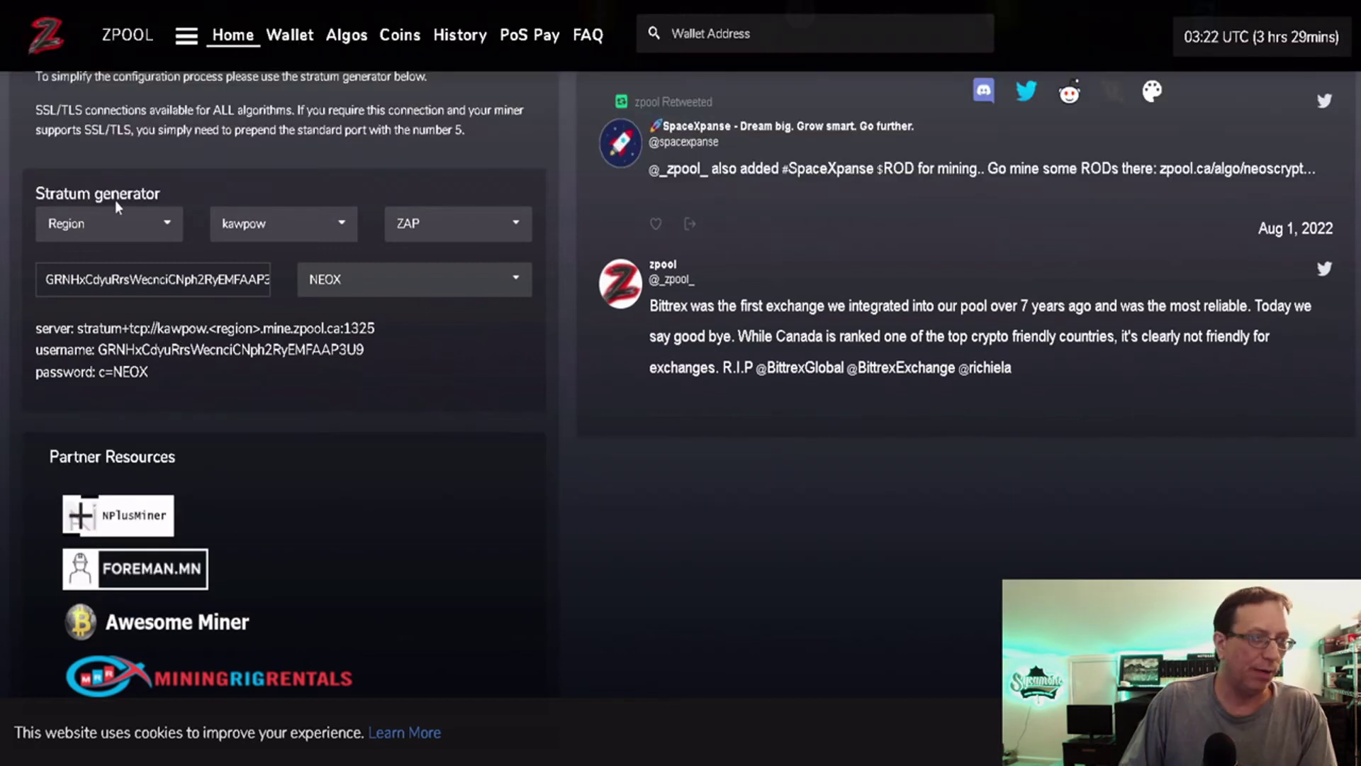
{"action": "left_click", "coordinate": [140, 223]}
{"action": "left_click", "coordinate": [136, 289]}
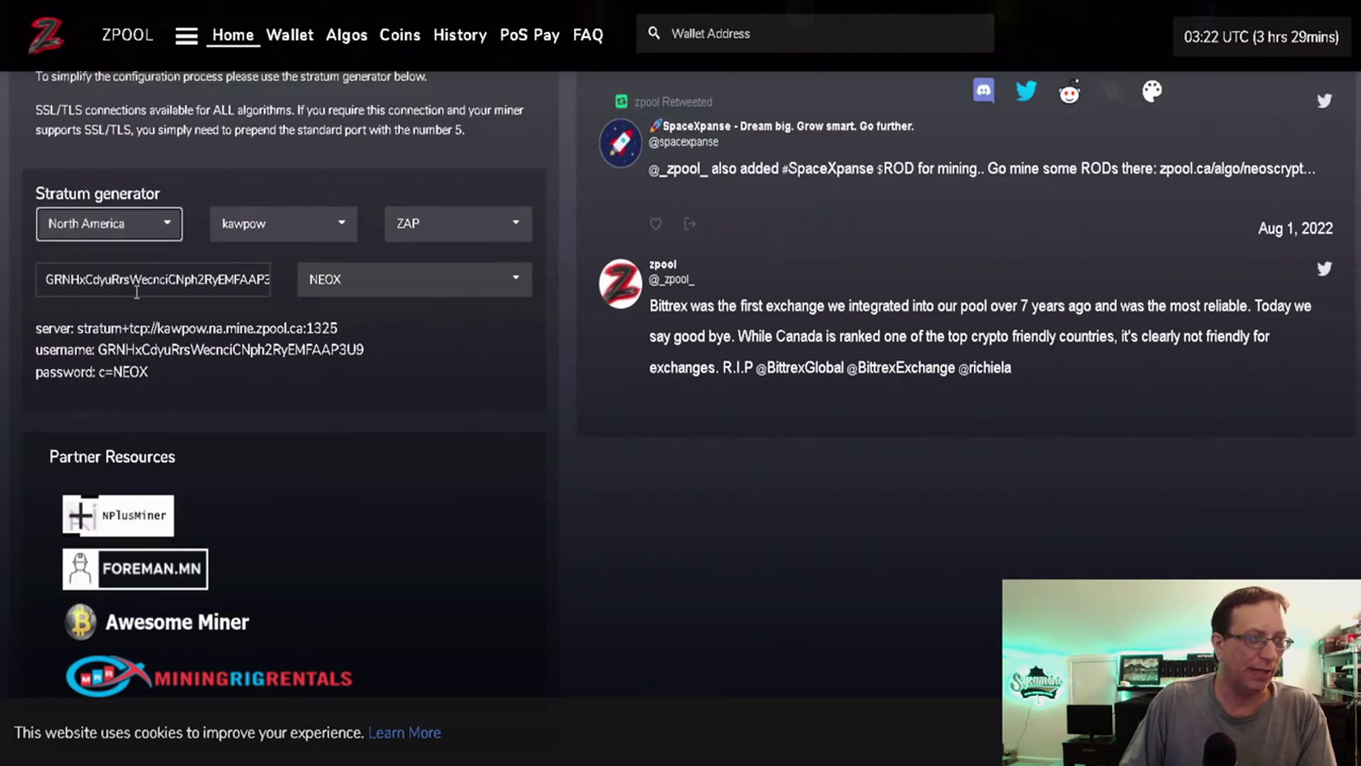
{"action": "left_click", "coordinate": [436, 353]}
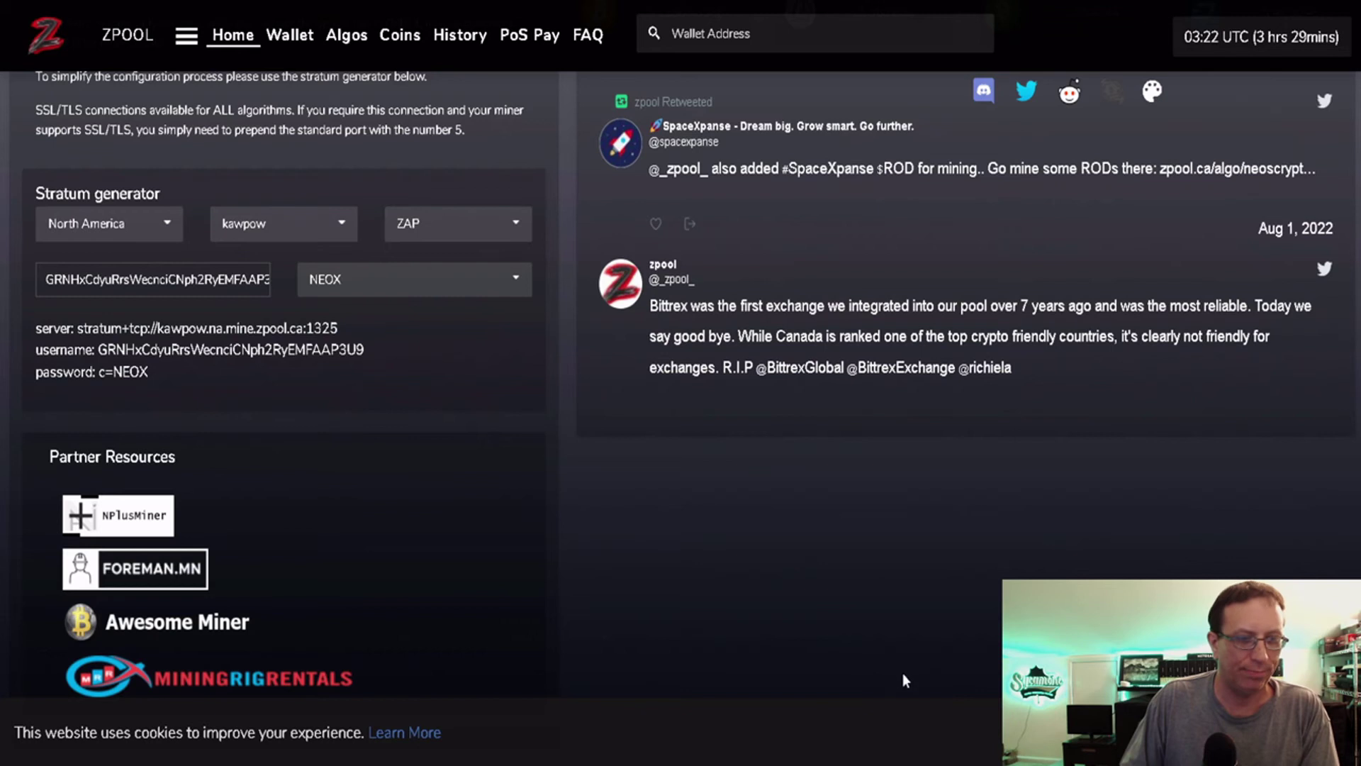
{"action": "key", "text": "alt+Tab"}
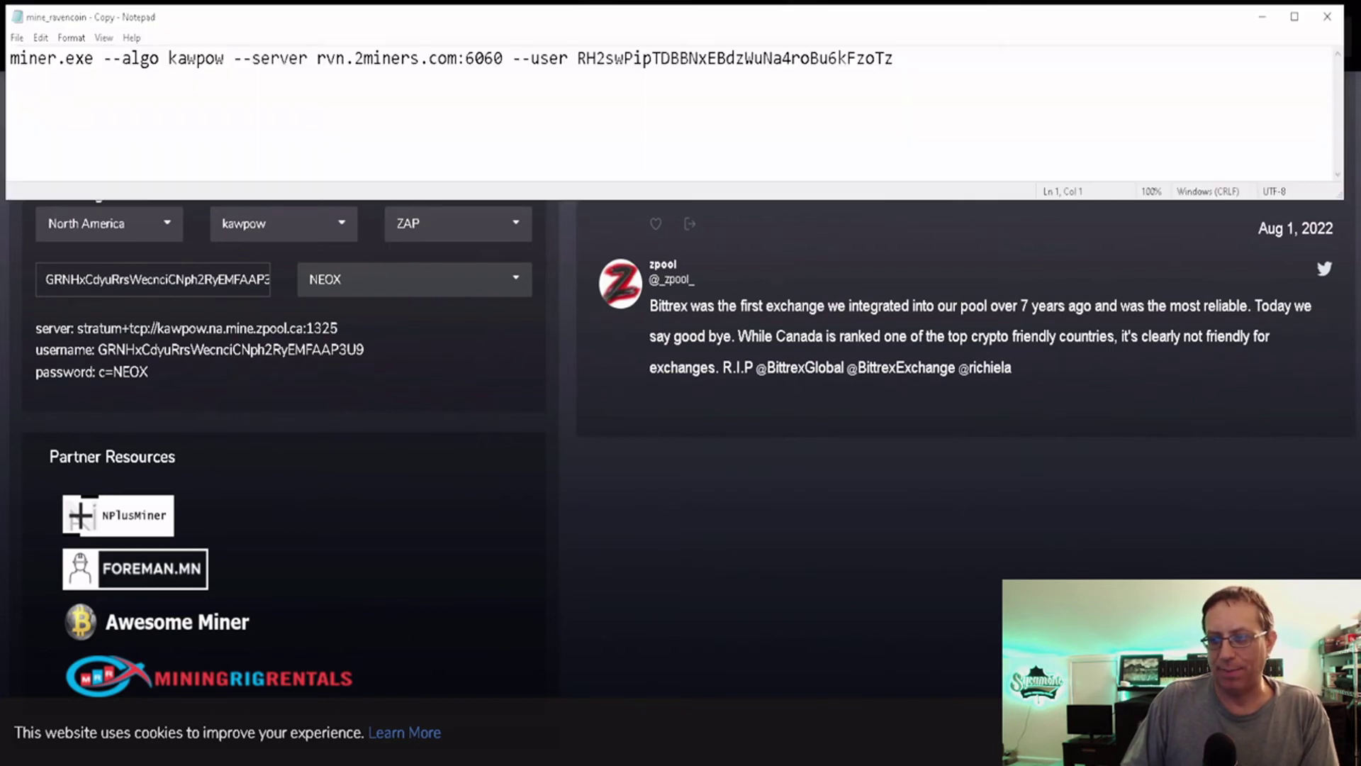
{"action": "key", "text": "alt+Tab"}
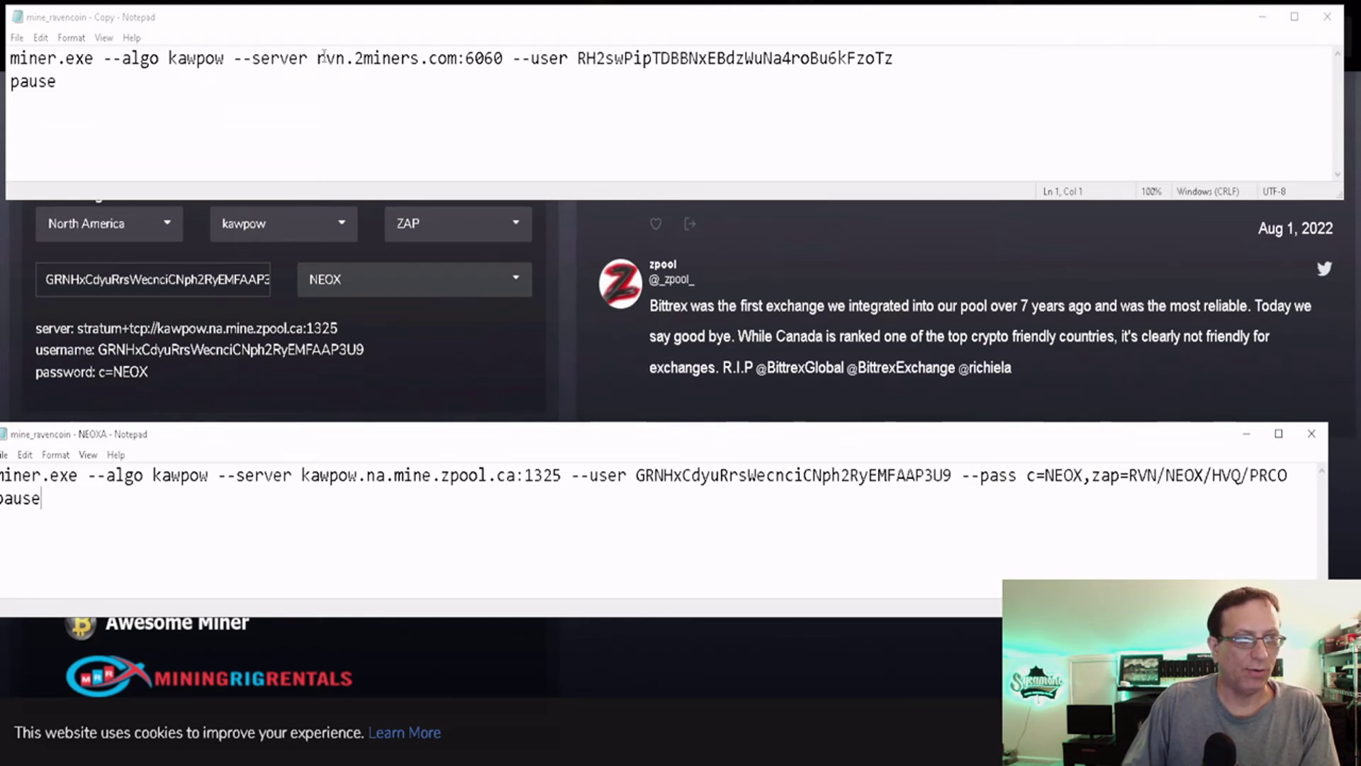
Paste kawpow.na.mine.zpool.ca:1325 over rvn.2miners.com:6060 in mine_ravencoin - Copy.
{"action": "left_click_drag", "start_coordinate": [317, 58], "coordinate": [503, 60]}
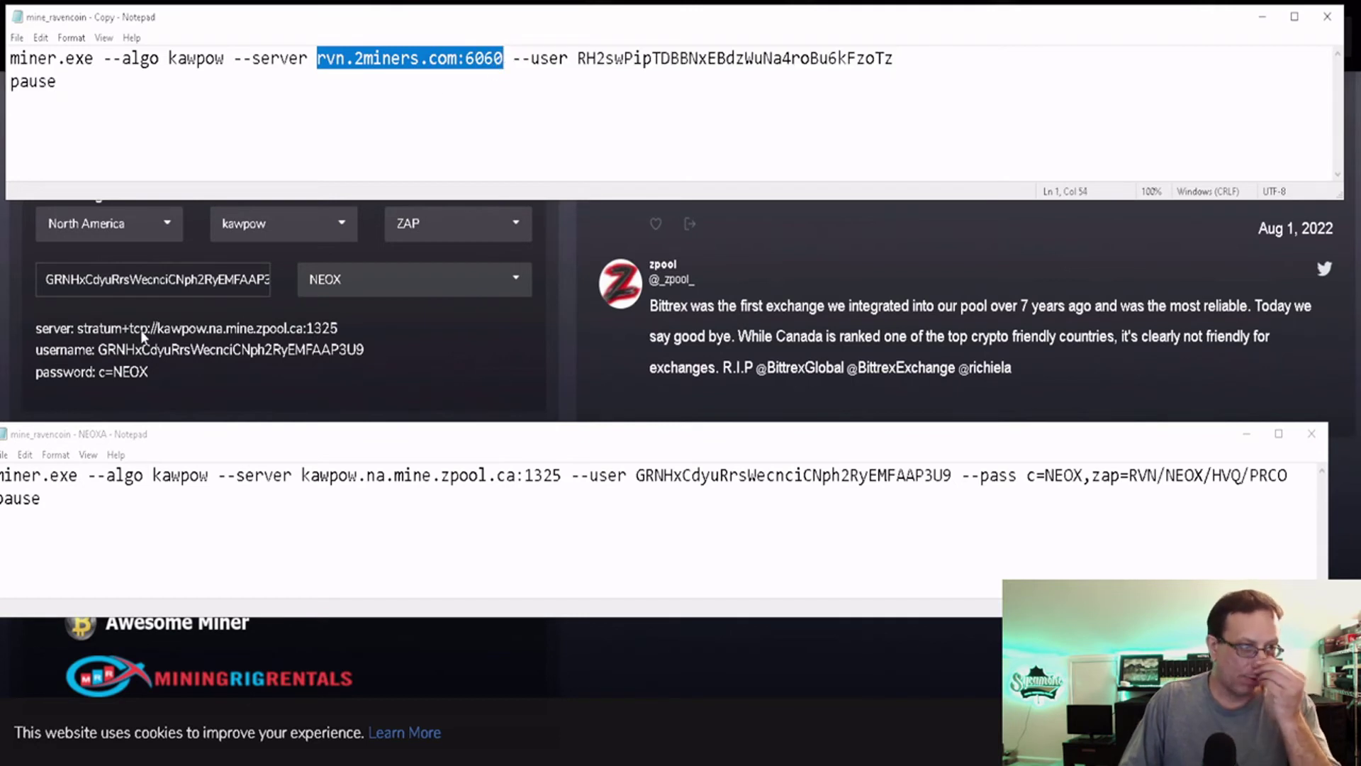
{"action": "left_click_drag", "start_coordinate": [161, 330], "coordinate": [320, 330]}
{"action": "key", "text": "ctrl+c"}
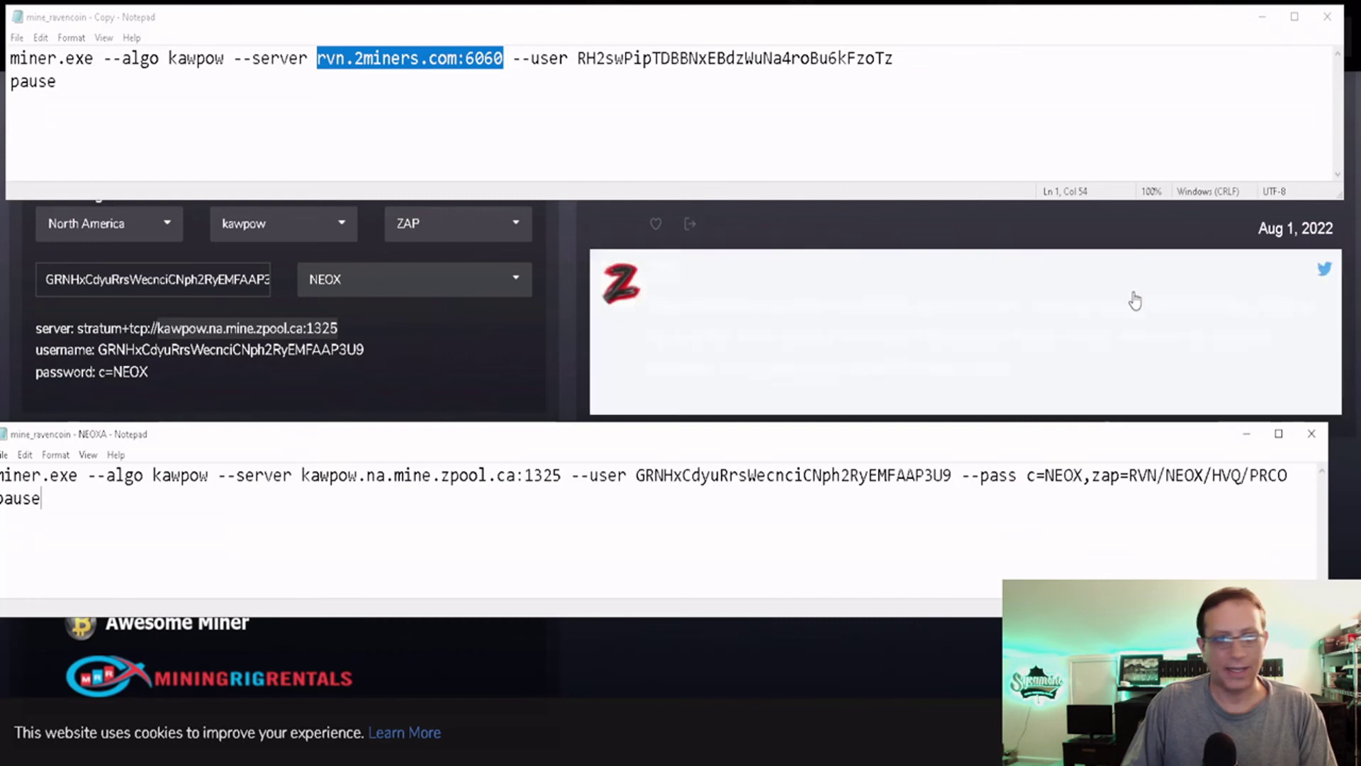
{"action": "left_click", "coordinate": [428, 58]}
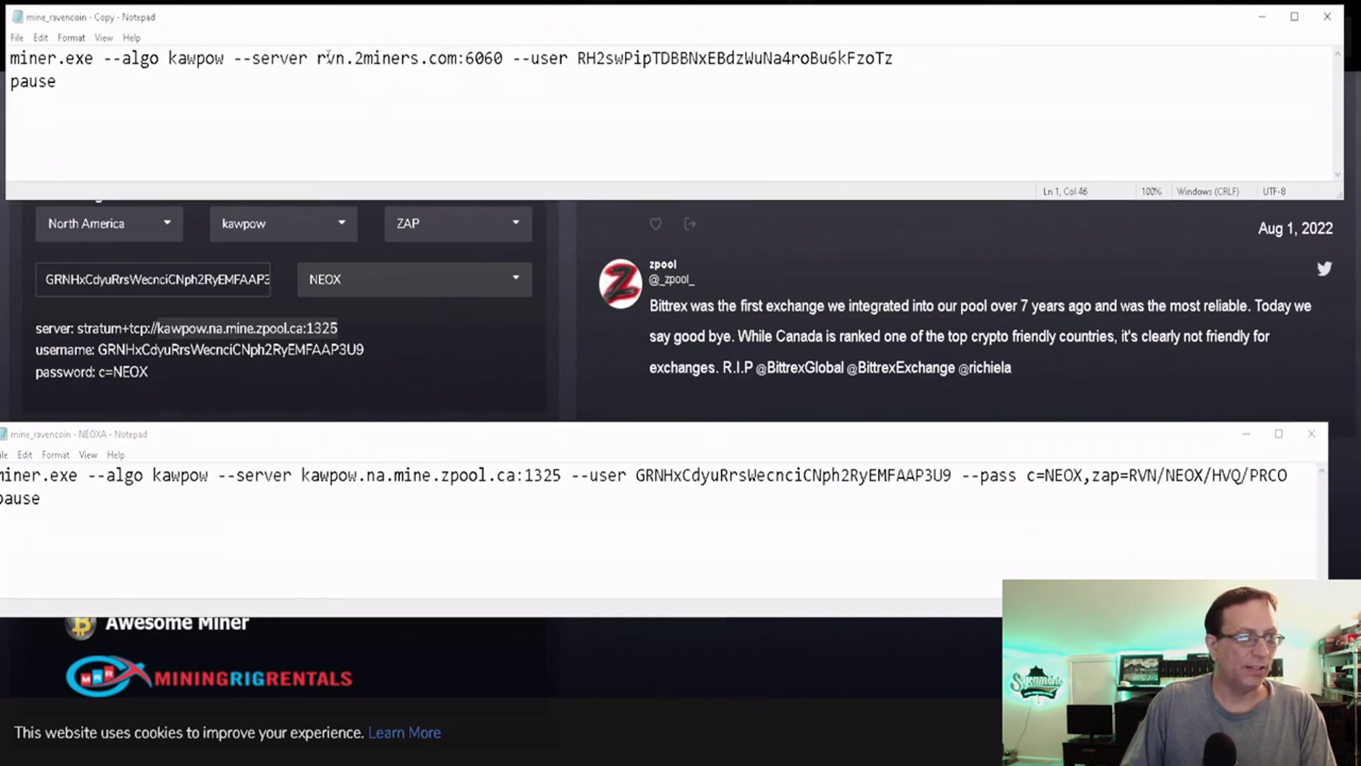
{"action": "left_click_drag", "start_coordinate": [318, 58], "coordinate": [504, 58]}
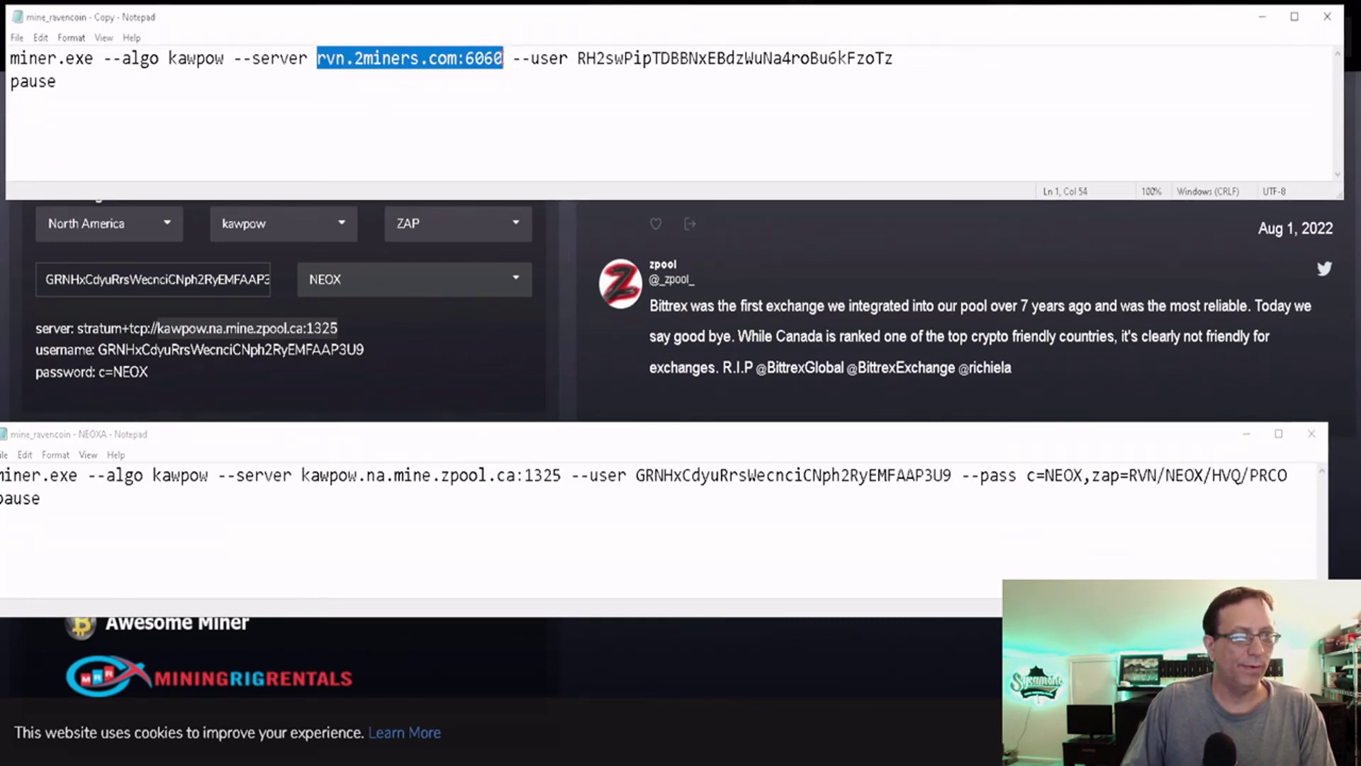
{"action": "key", "text": "ctrl+v"}
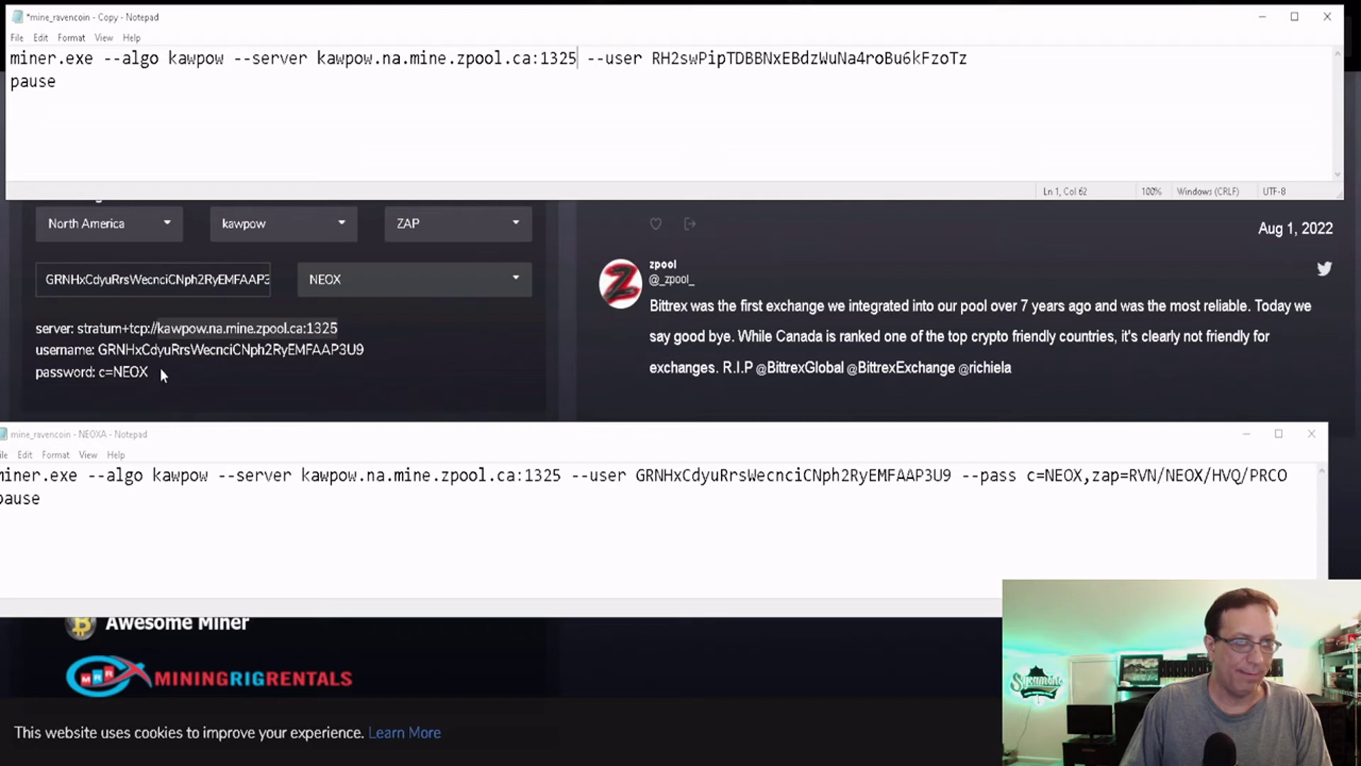
Replace the old --user address in mine_ravencoin - Copy with the zpool wallet username.
{"action": "left_click_drag", "start_coordinate": [99, 351], "coordinate": [381, 355]}
{"action": "key", "text": "ctrl+c"}
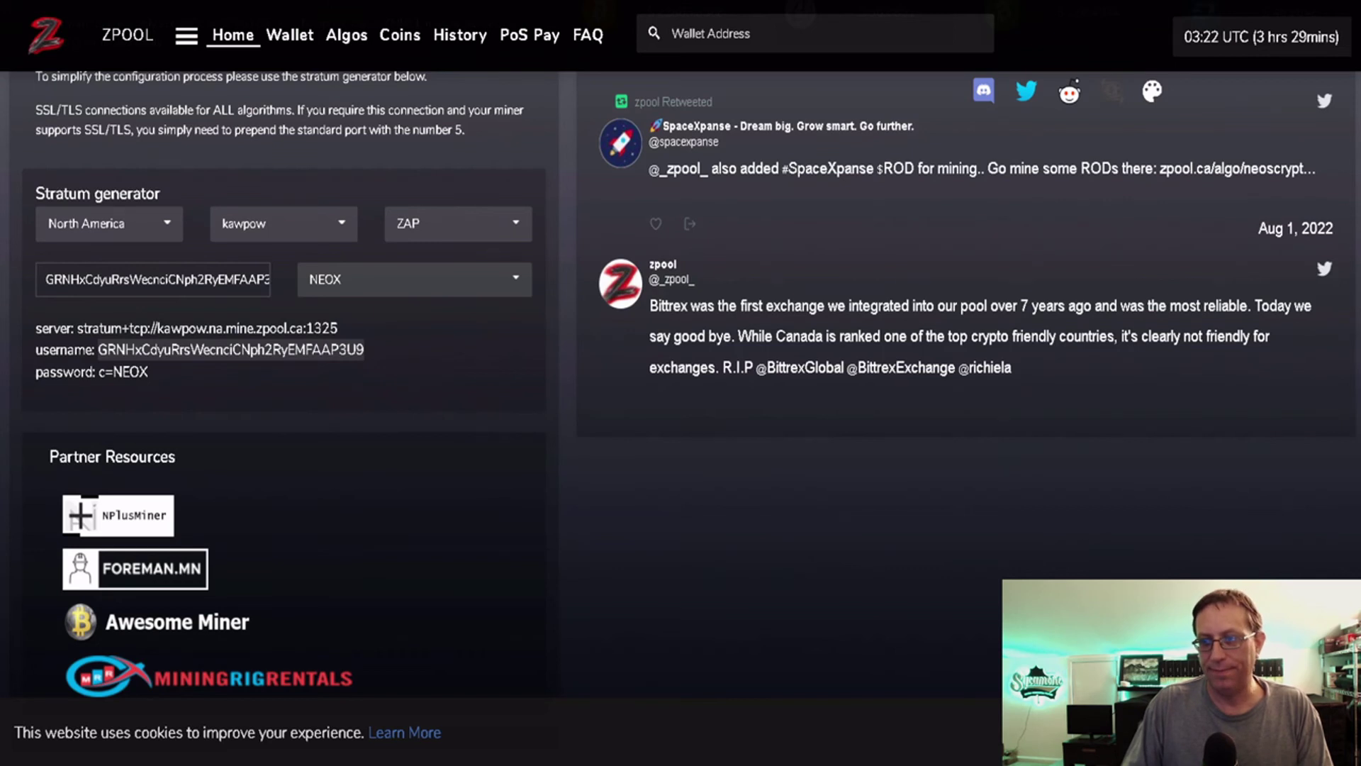
{"action": "key", "text": "alt+Tab"}
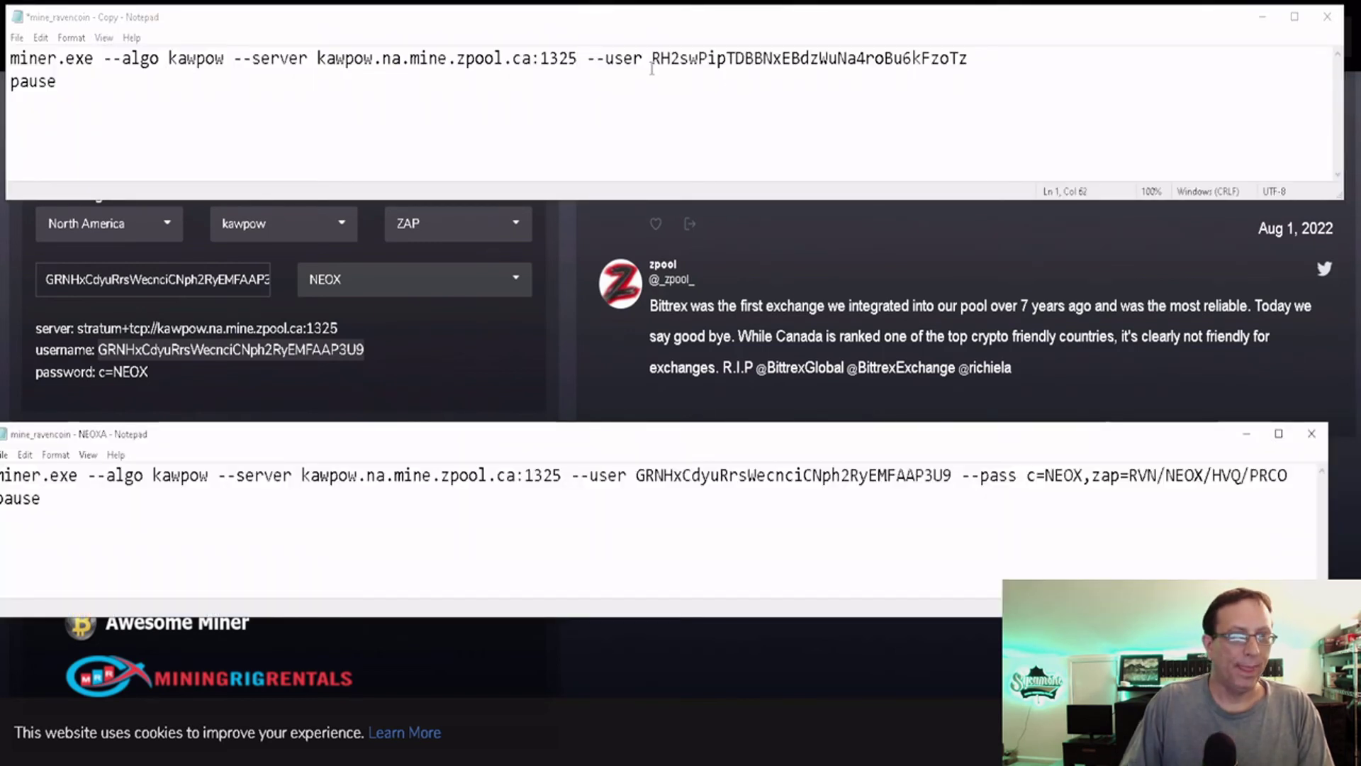
{"action": "left_click_drag", "start_coordinate": [652, 58], "coordinate": [968, 59]}
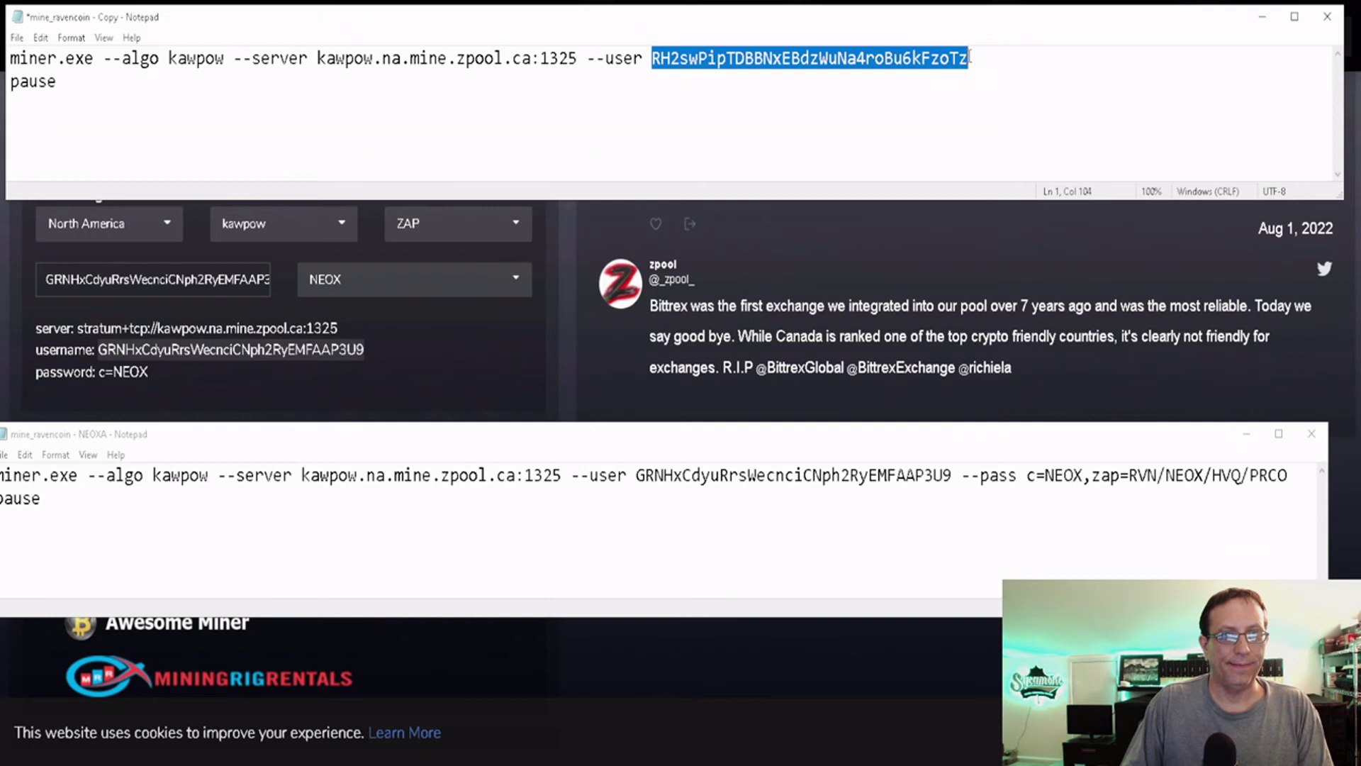
{"action": "key", "text": "ctrl+v"}
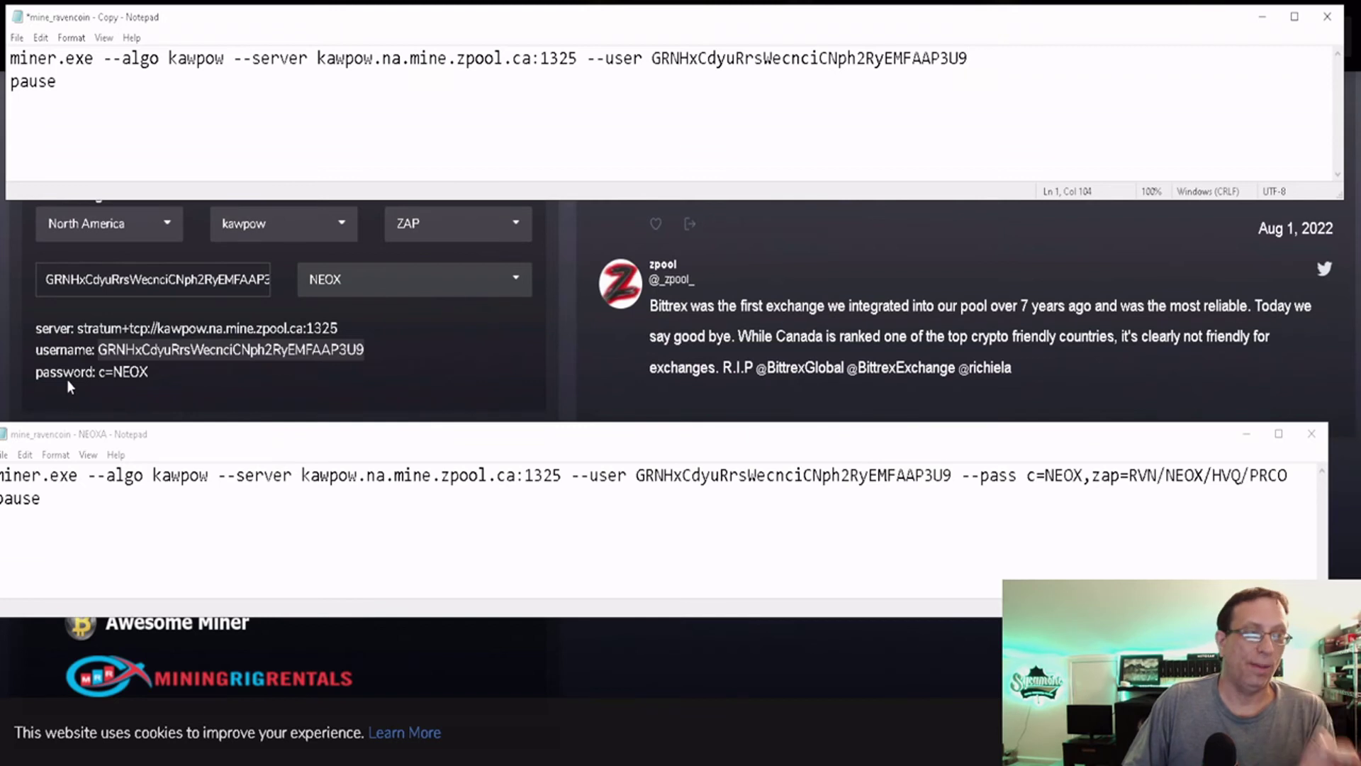
{"action": "left_click", "coordinate": [122, 373]}
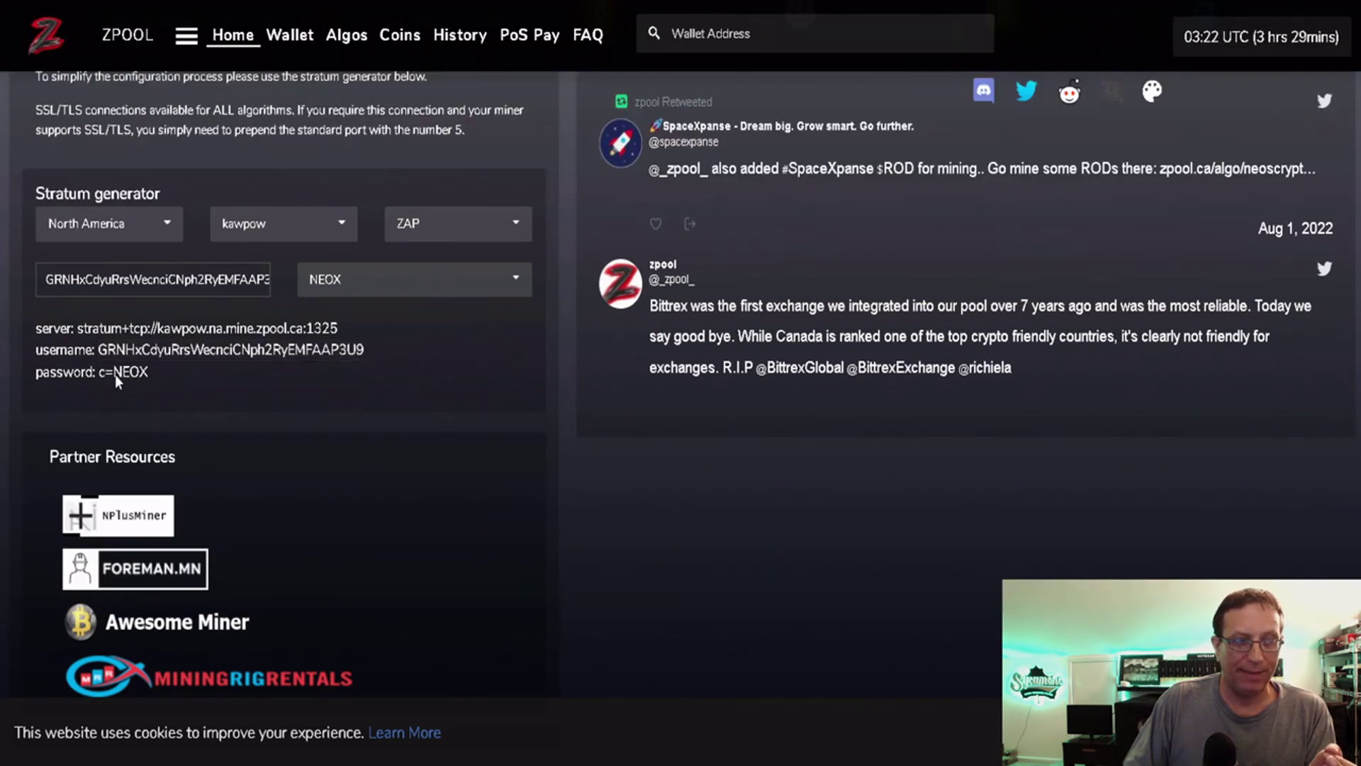
Add then remove RVN so only ZAP stays selected, and copy the c=NEOX password.
{"action": "left_click", "coordinate": [515, 222]}
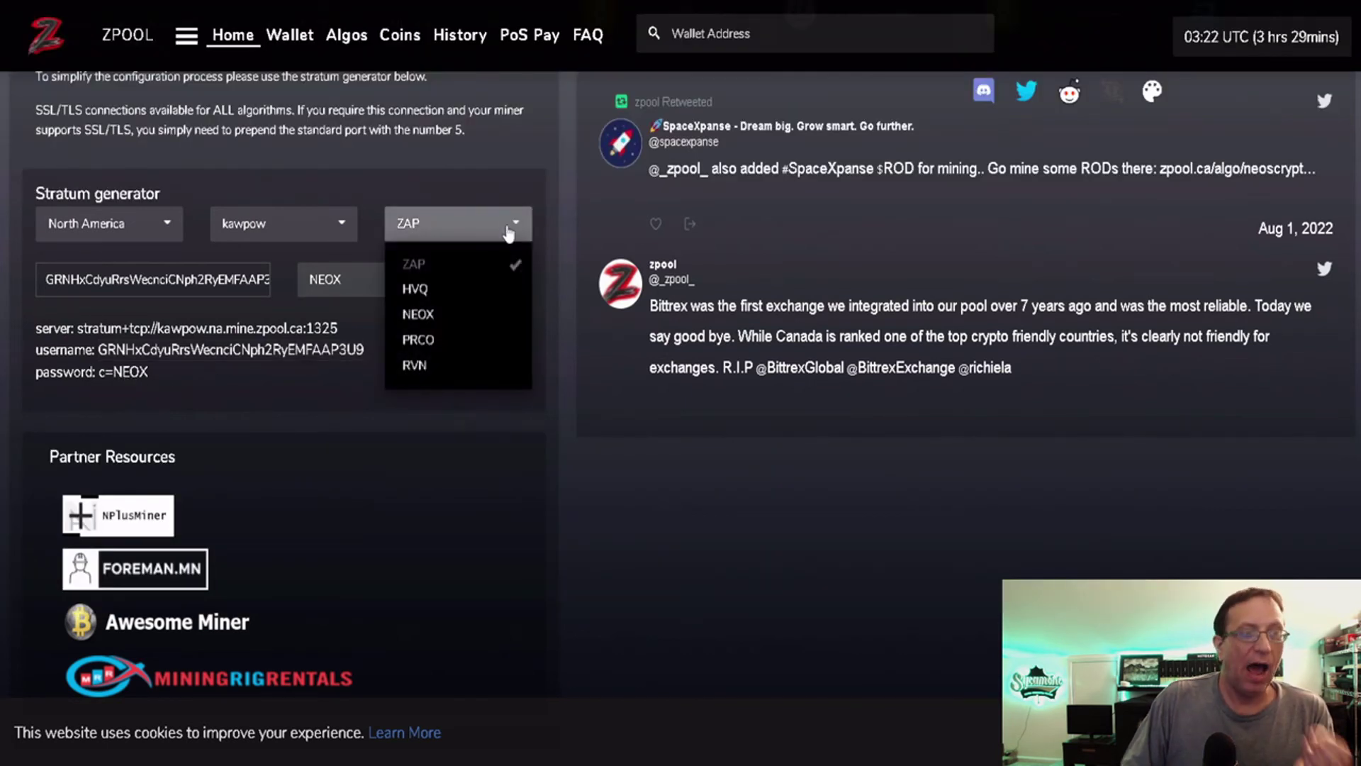
{"action": "left_click", "coordinate": [426, 366]}
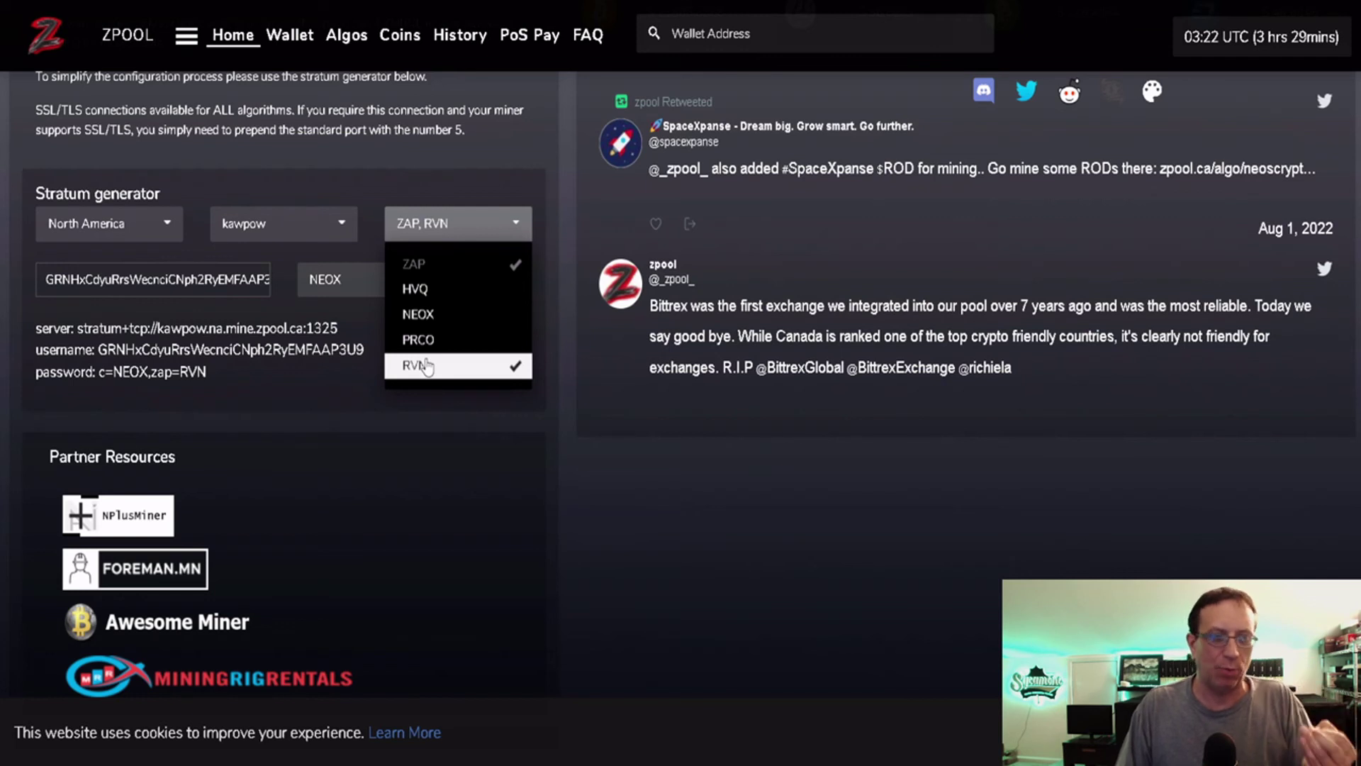
{"action": "left_click", "coordinate": [382, 406]}
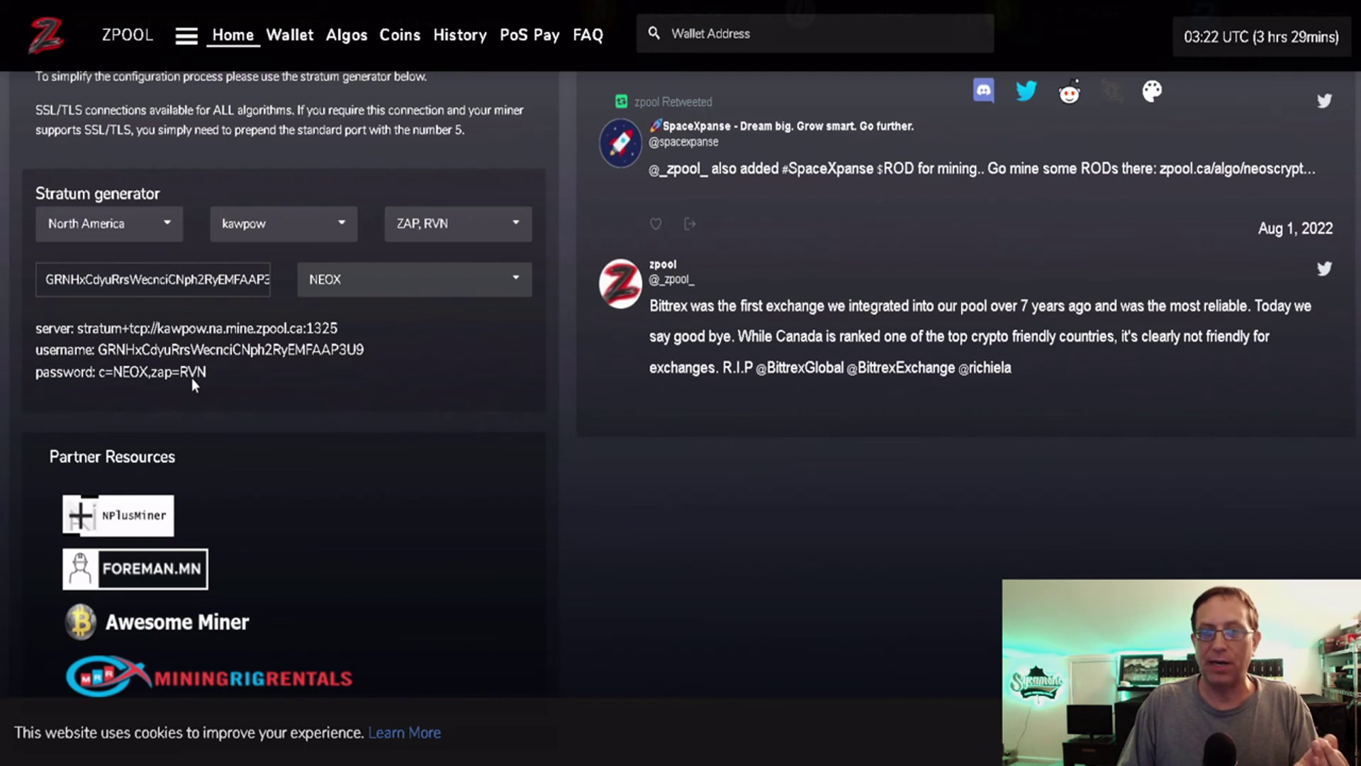
{"action": "left_click", "coordinate": [469, 238]}
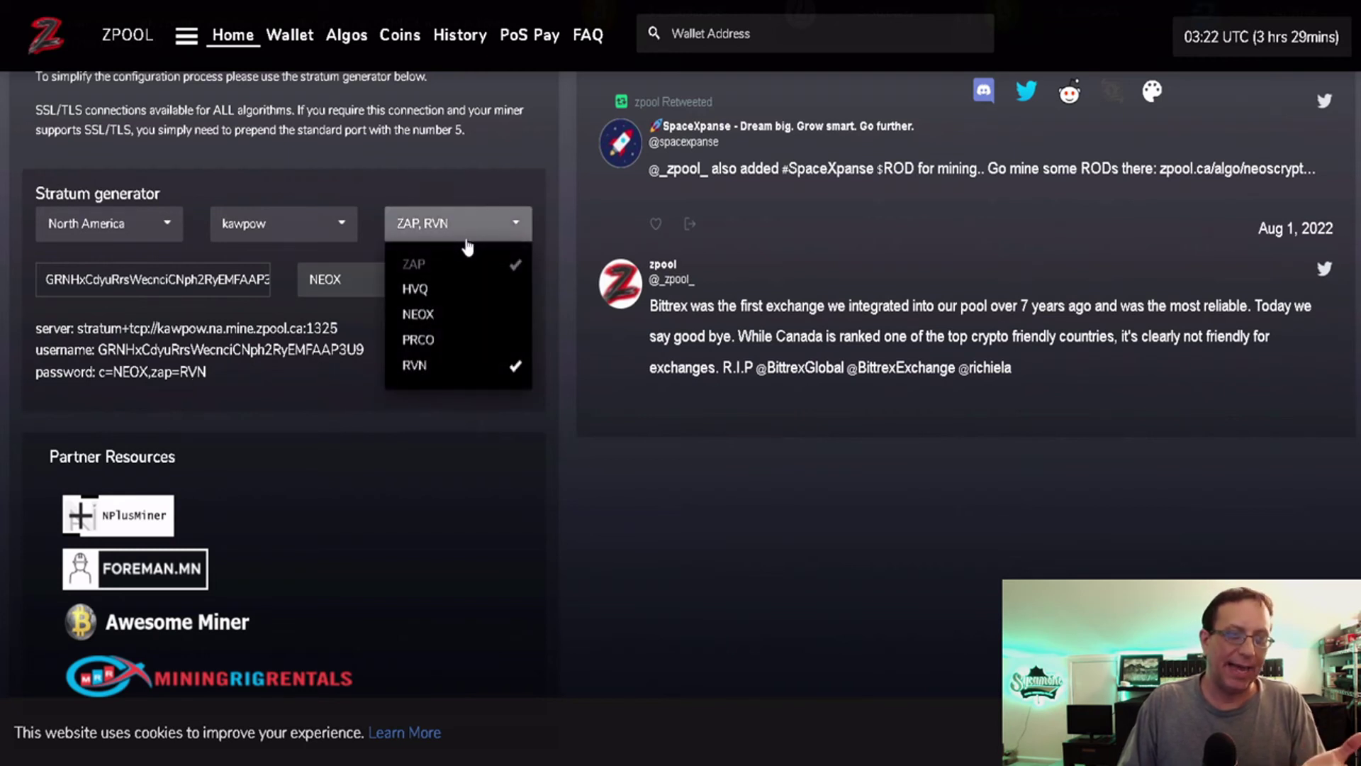
{"action": "left_click", "coordinate": [439, 365]}
{"action": "left_click", "coordinate": [375, 405]}
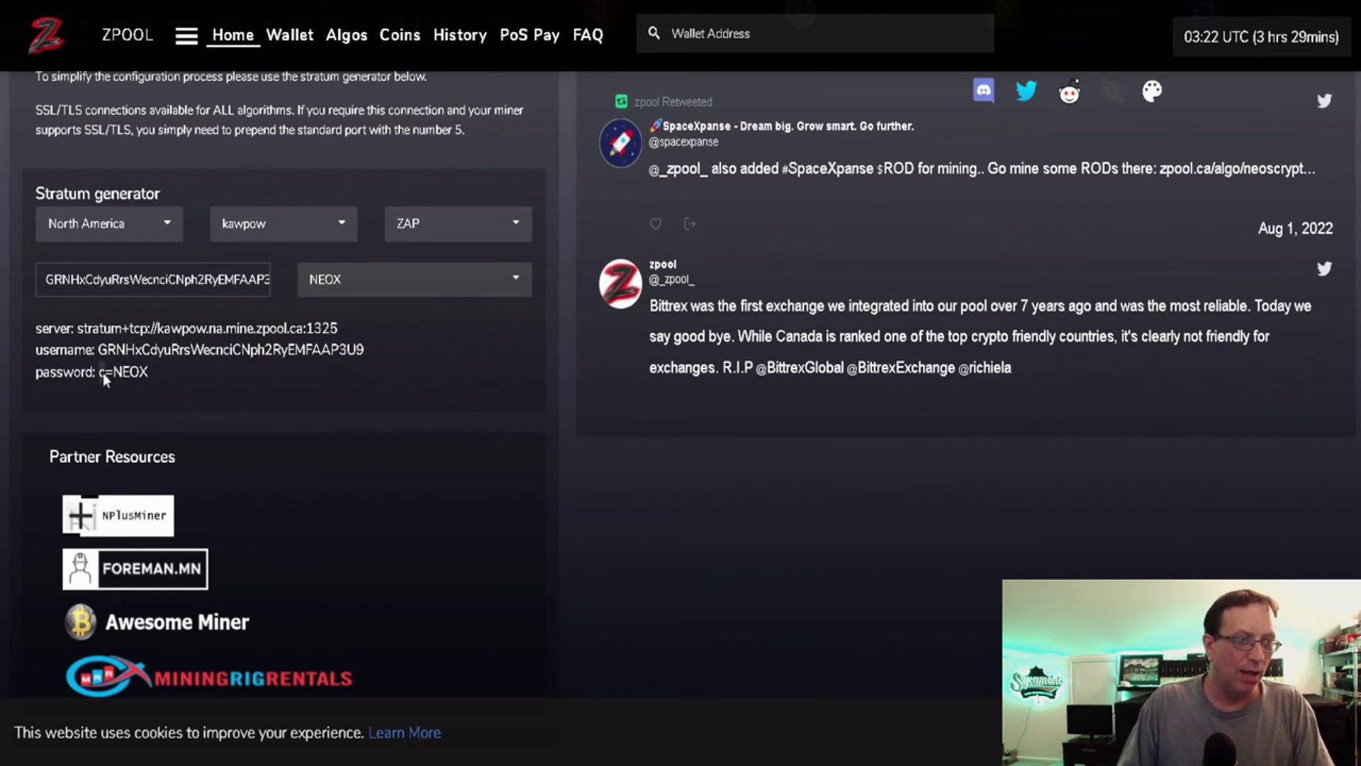
{"action": "left_click_drag", "start_coordinate": [104, 373], "coordinate": [141, 371]}
{"action": "key", "text": "ctrl+c"}
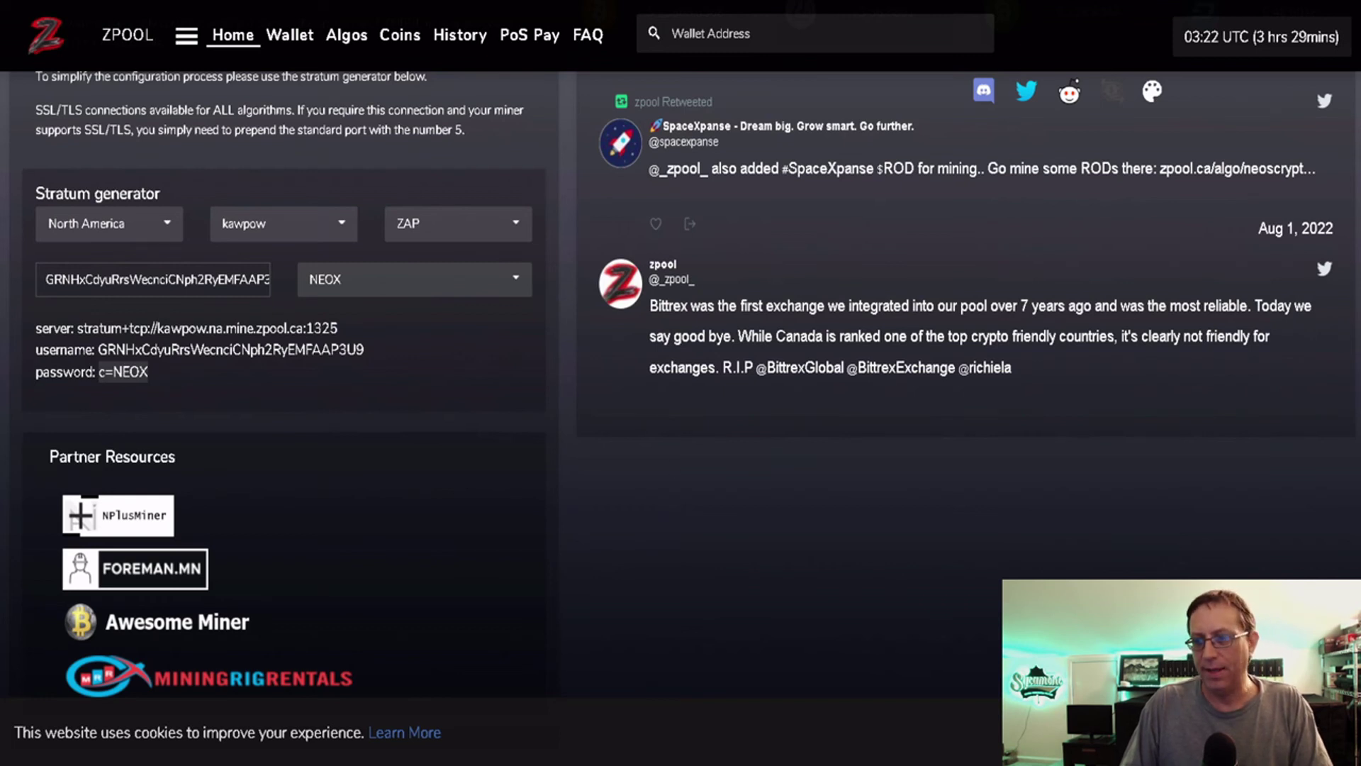
{"action": "key", "text": "alt+Tab"}
{"action": "key", "text": "alt+Tab"}
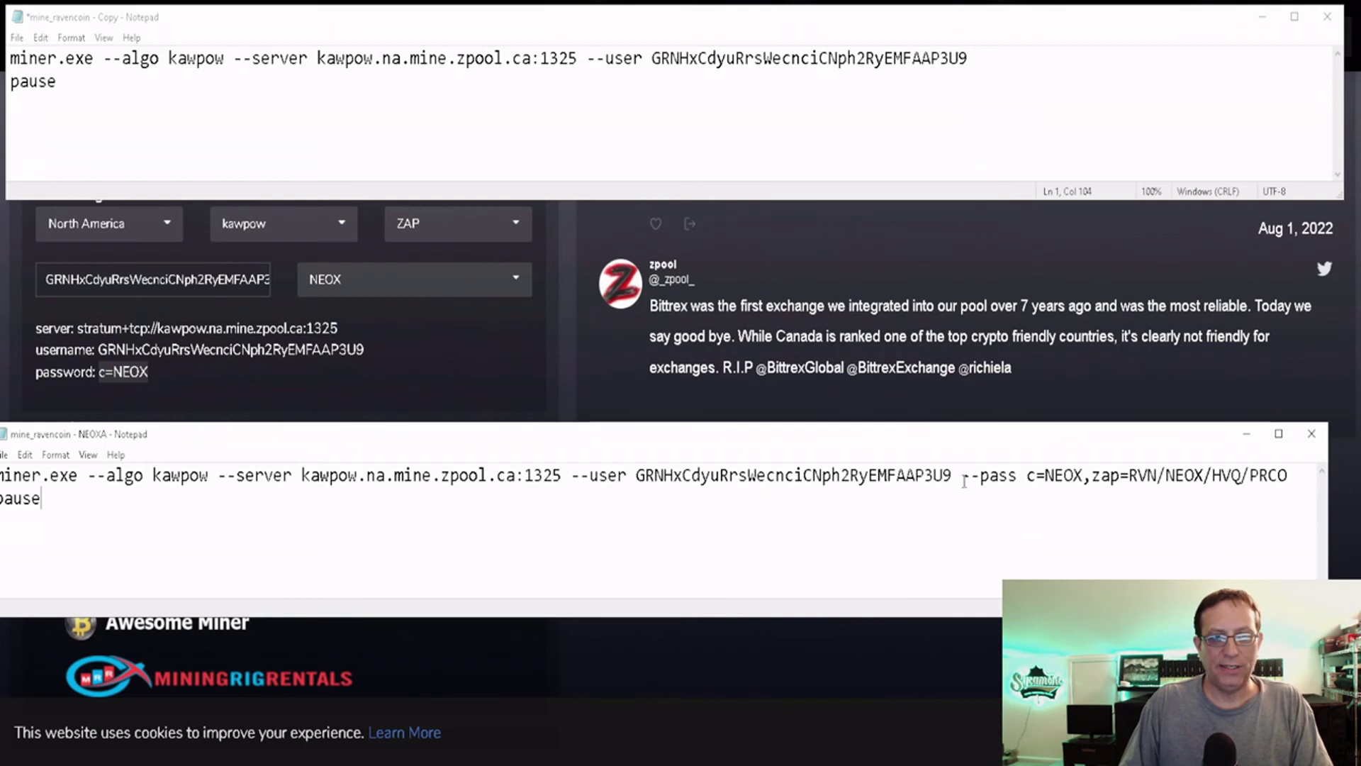
Append ' --pass c=NEOX' to the end of the copied batch file's command line.
{"action": "left_click", "coordinate": [1007, 77]}
{"action": "left_click", "coordinate": [1006, 63]}
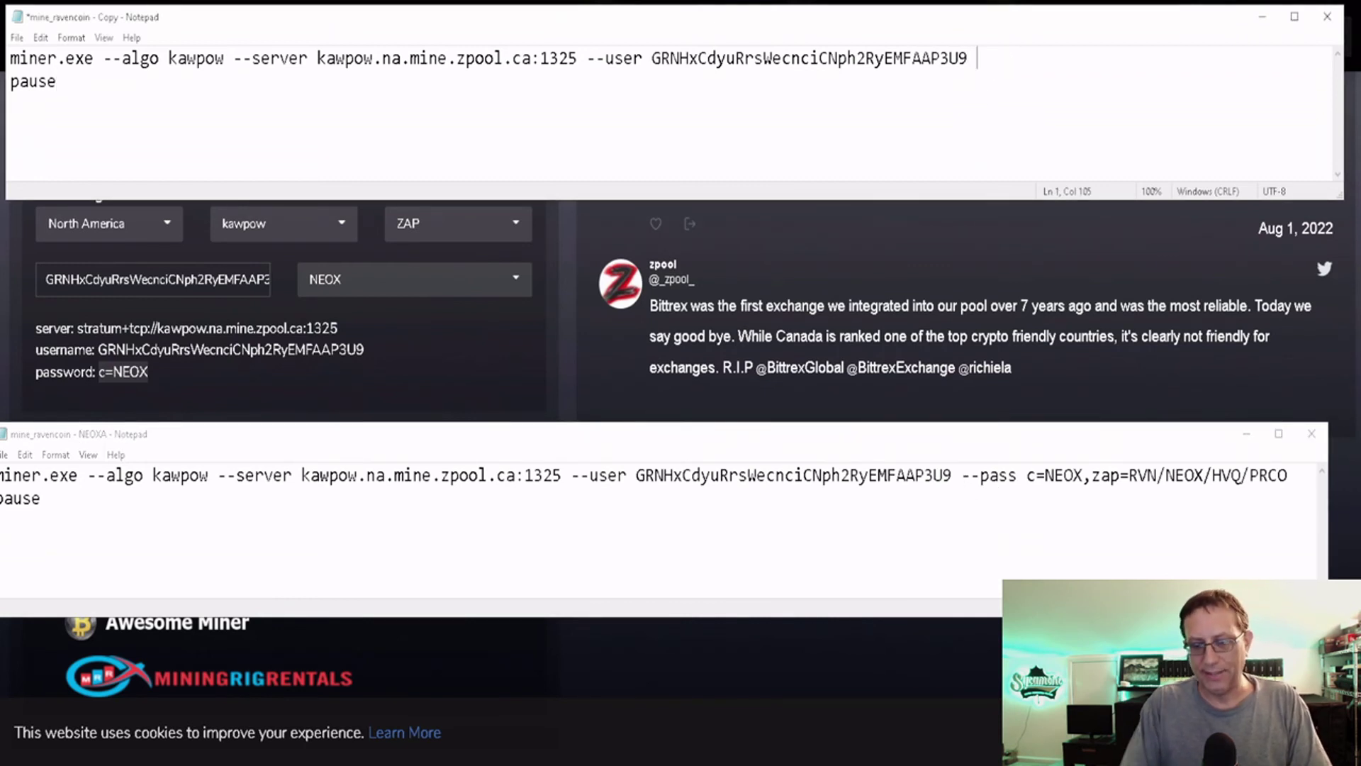
{"action": "key", "text": "BackSpace"}
{"action": "type", "text": "--PASS"}
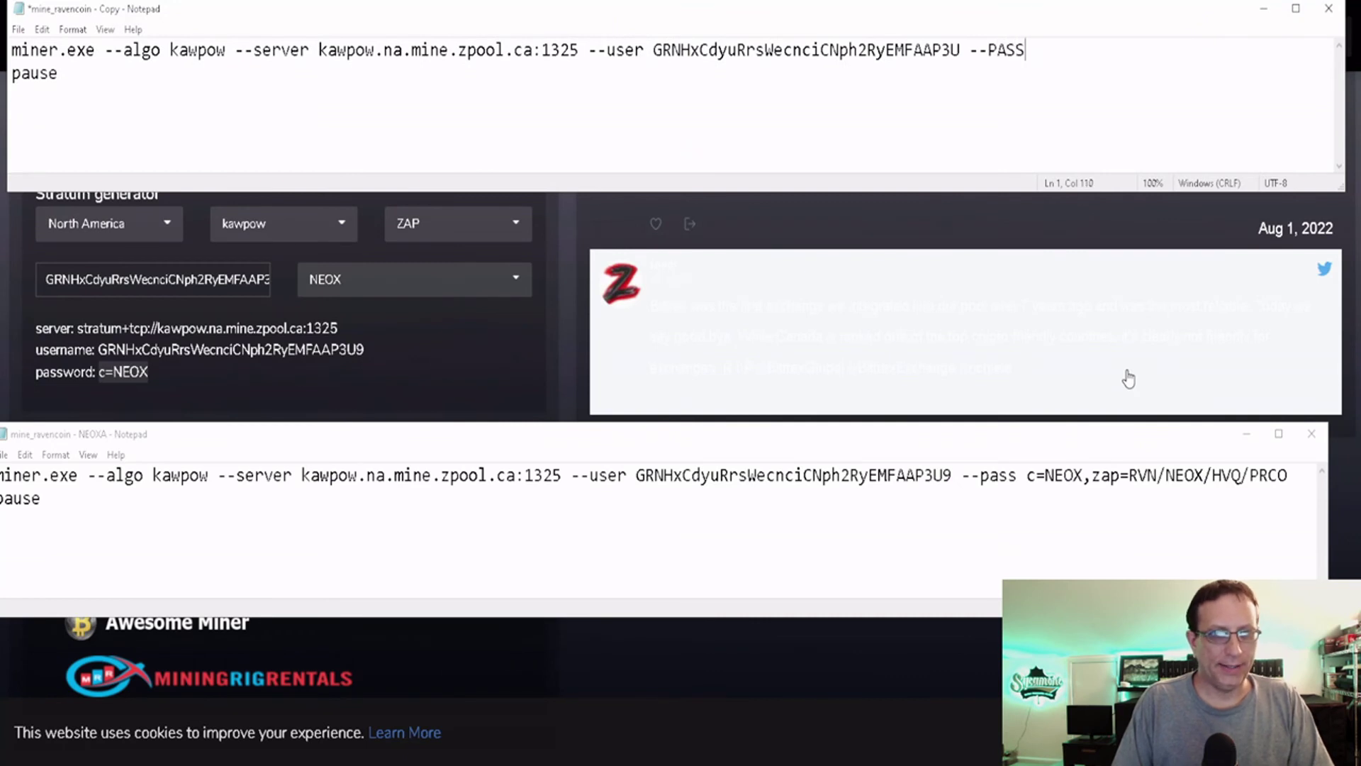
{"action": "key", "text": "BackSpace"}
{"action": "key", "text": "BackSpace"}
{"action": "key", "text": "BackSpace"}
{"action": "key", "text": "BackSpace"}
{"action": "type", "text": "pass"}
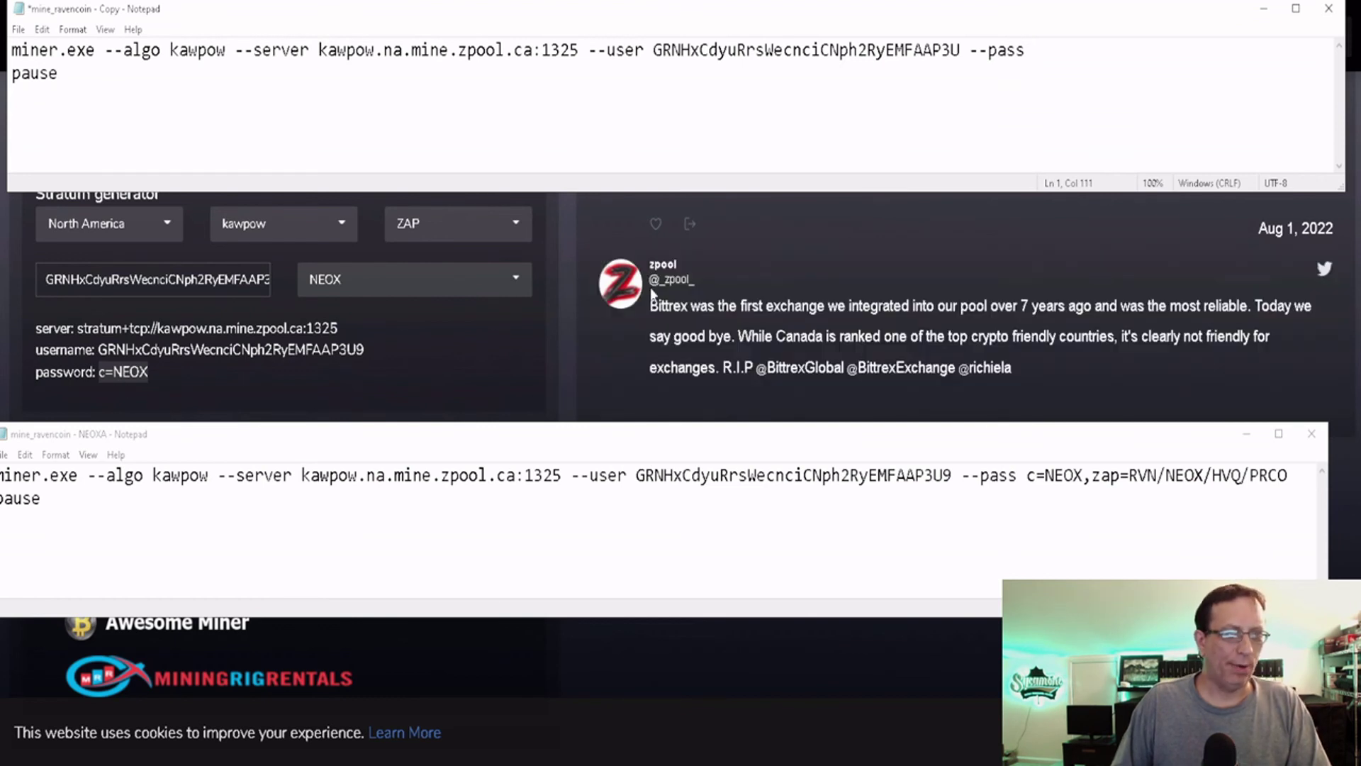
{"action": "key", "text": "ctrl+v"}
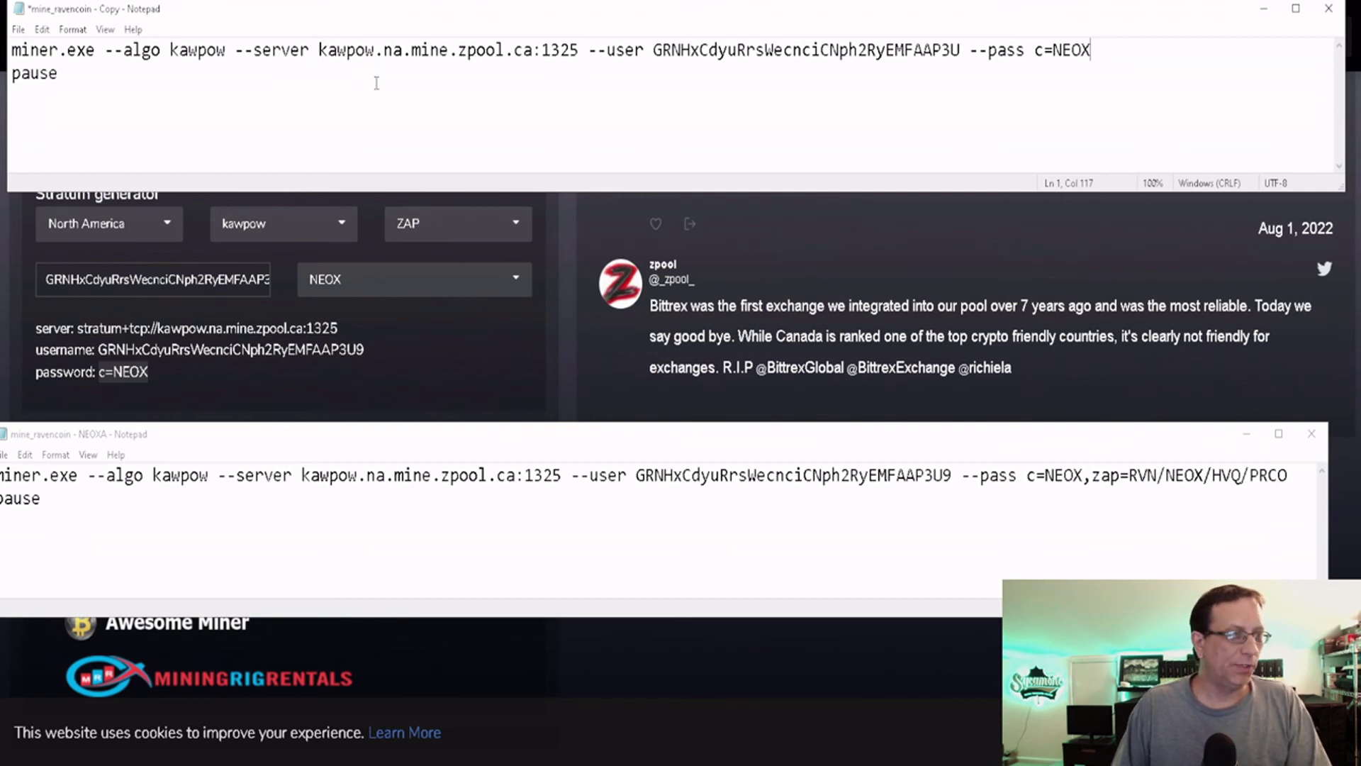
Close the edited copy without saving, then close the NEOXA batch file.
{"action": "left_click", "coordinate": [1327, 10]}
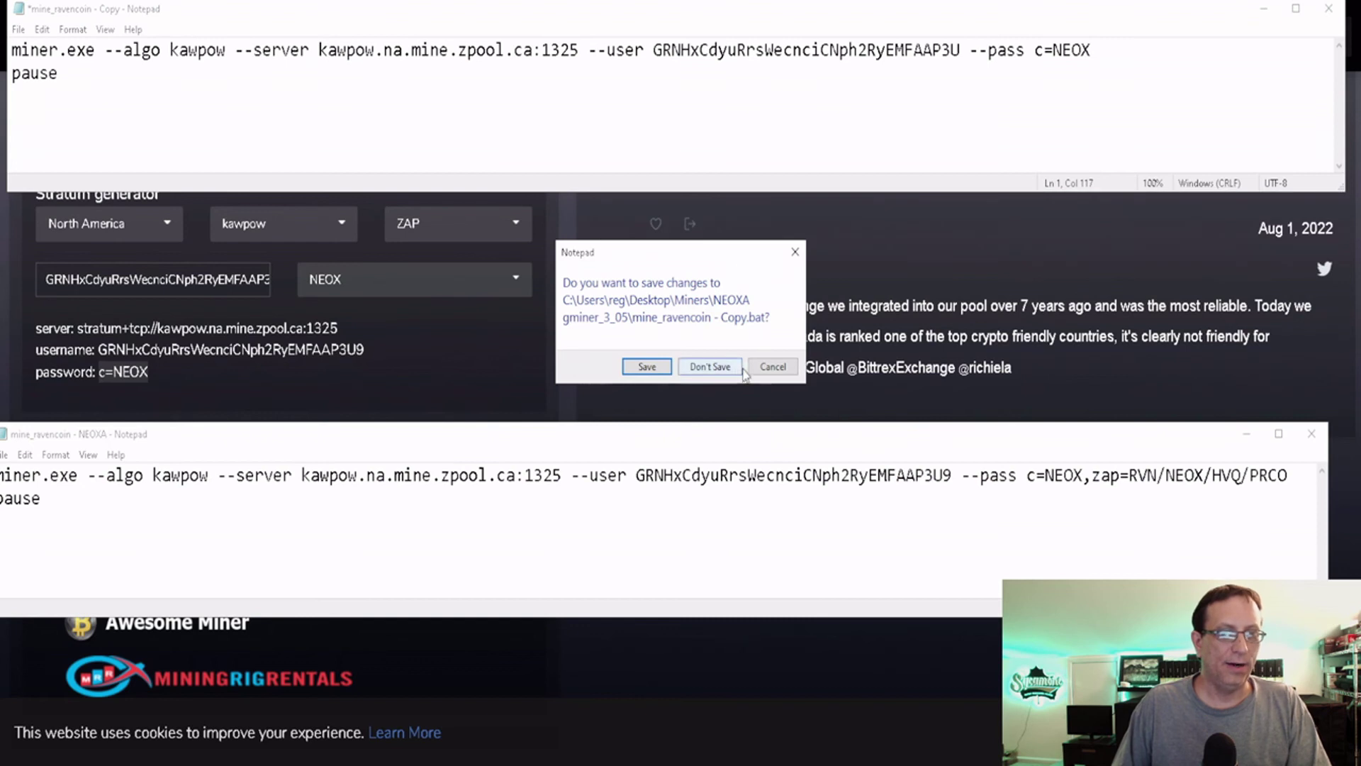
{"action": "key", "text": "Escape"}
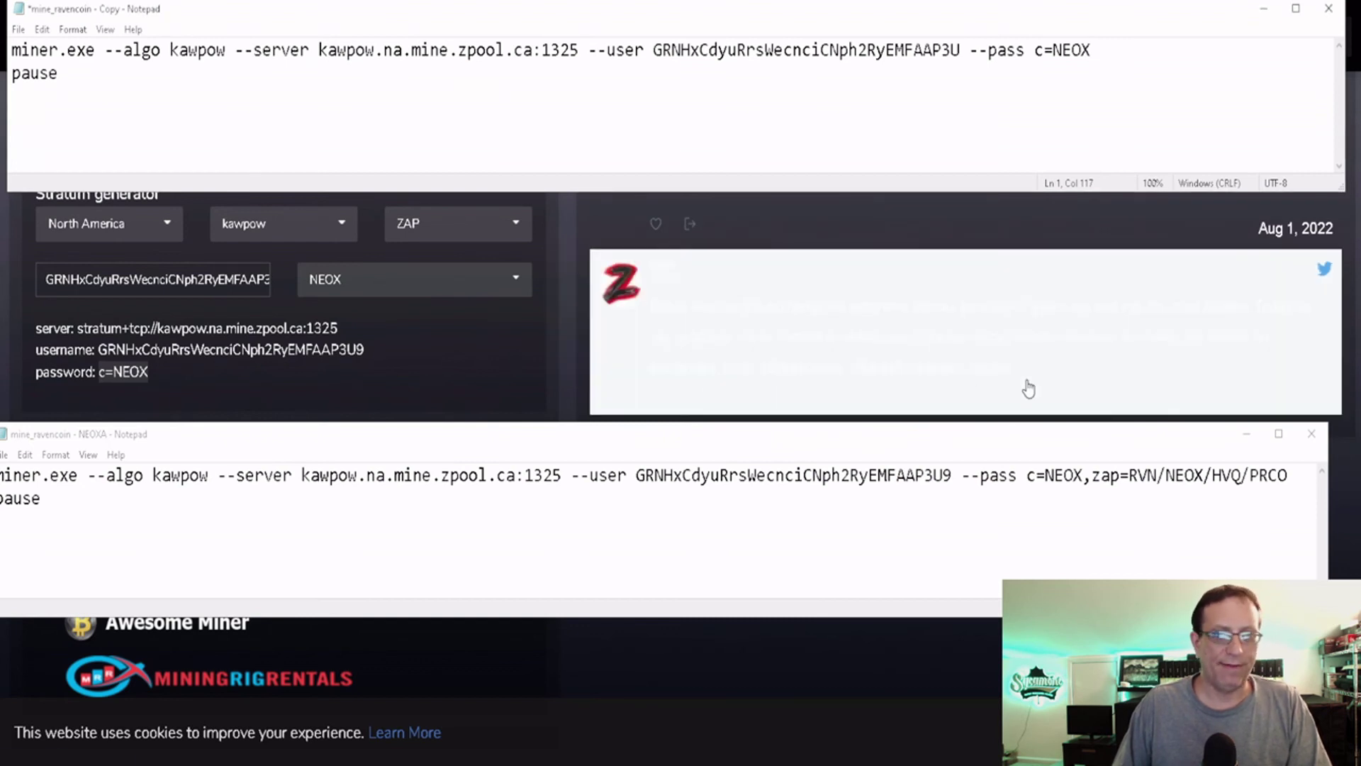
{"action": "left_click", "coordinate": [1329, 9]}
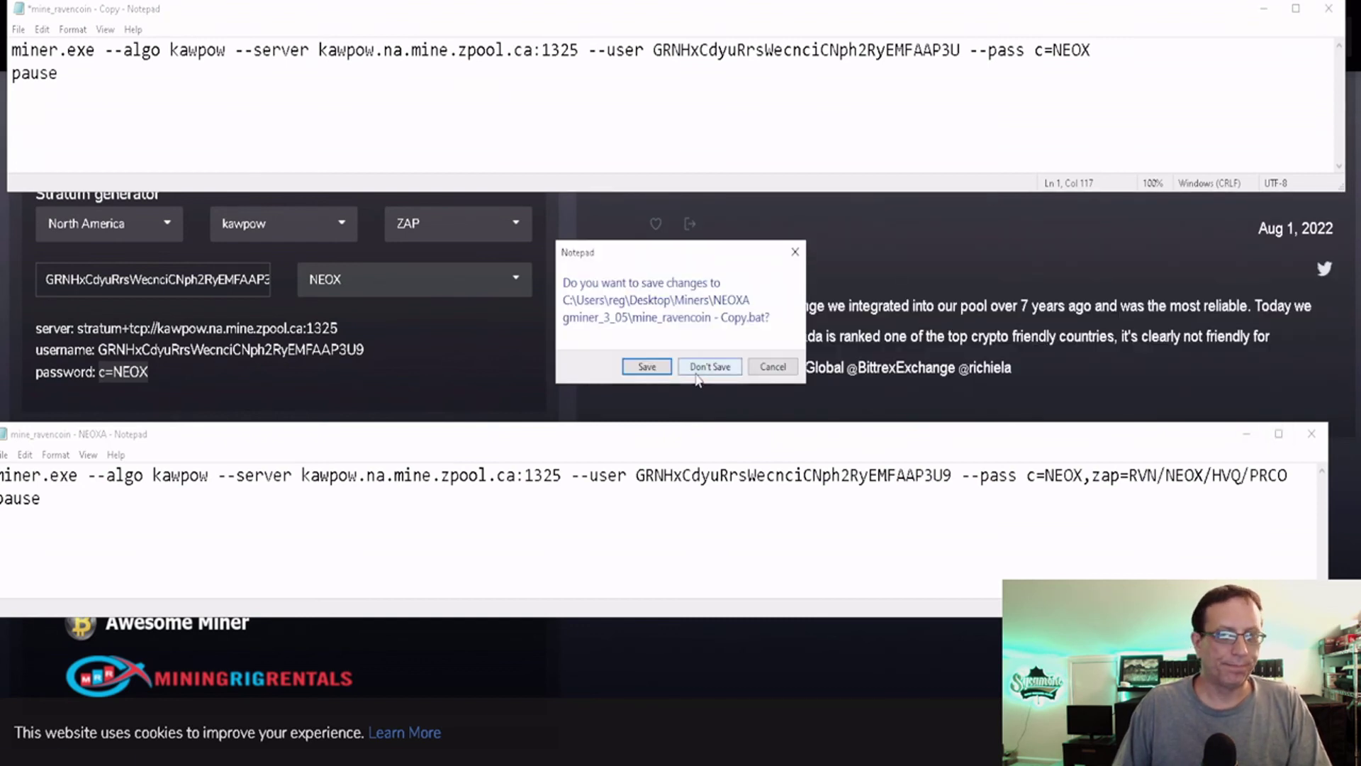
{"action": "left_click", "coordinate": [711, 368]}
{"action": "left_click", "coordinate": [1312, 434]}
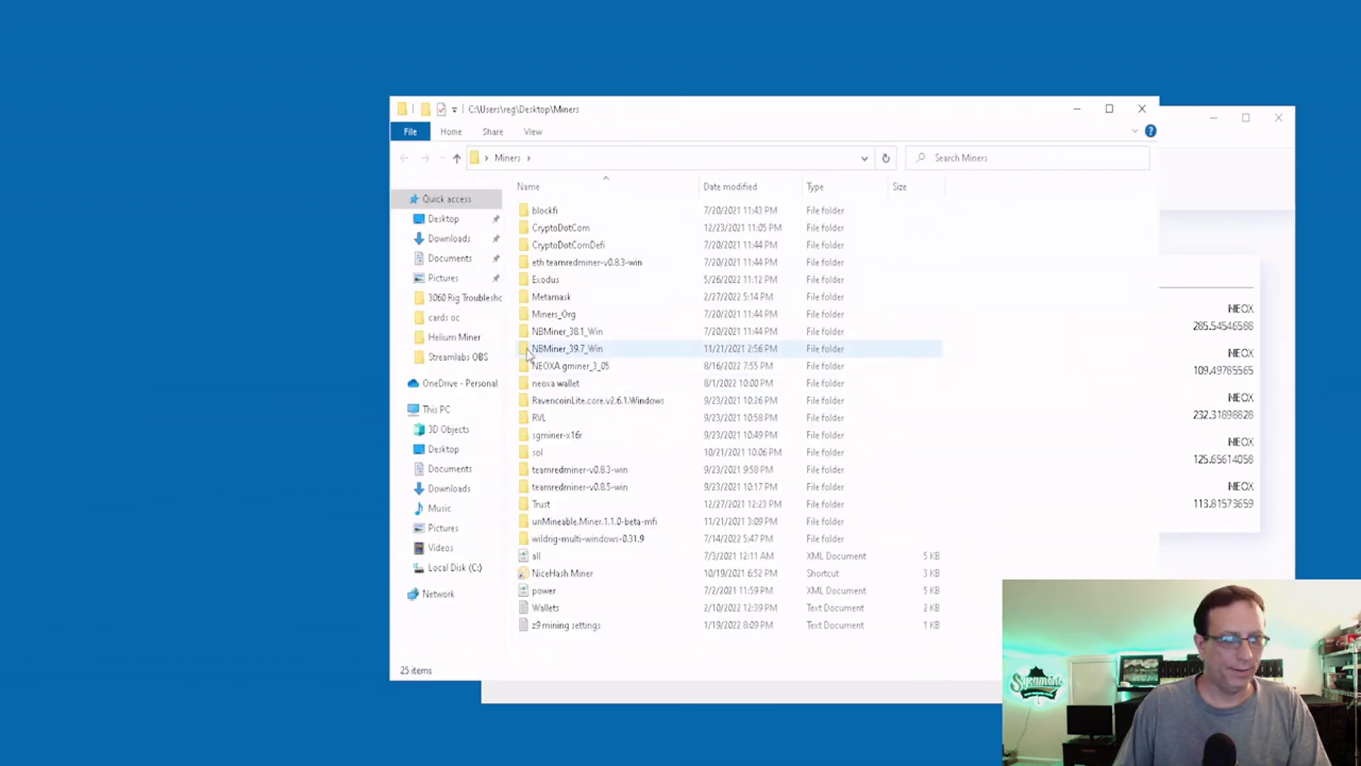
Run 'mine_ravencoin - NEOXA' from the NEOXA gminer_3_05 folder, then close File Explorer.
{"action": "left_click", "coordinate": [552, 368]}
{"action": "double_click", "coordinate": [551, 367]}
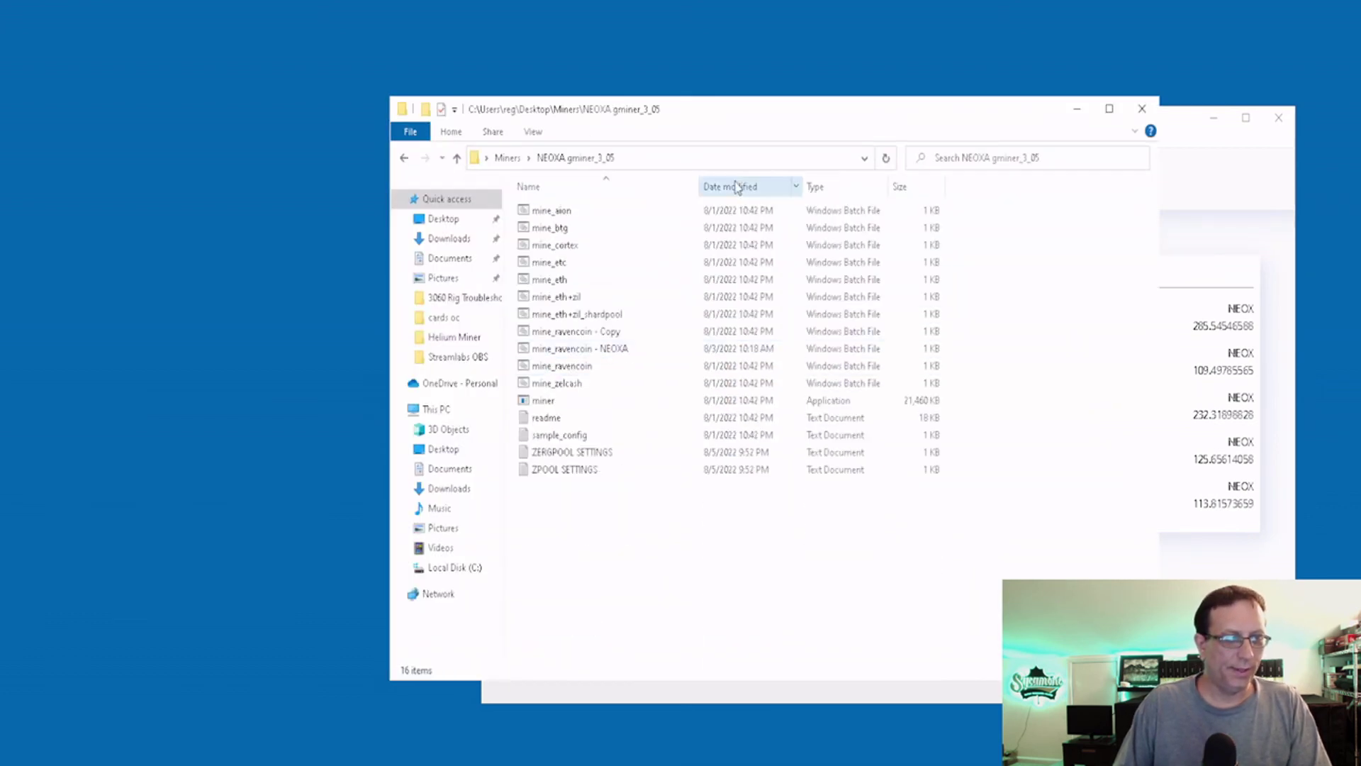
{"action": "left_click", "coordinate": [581, 350]}
{"action": "left_click", "coordinate": [1127, 150]}
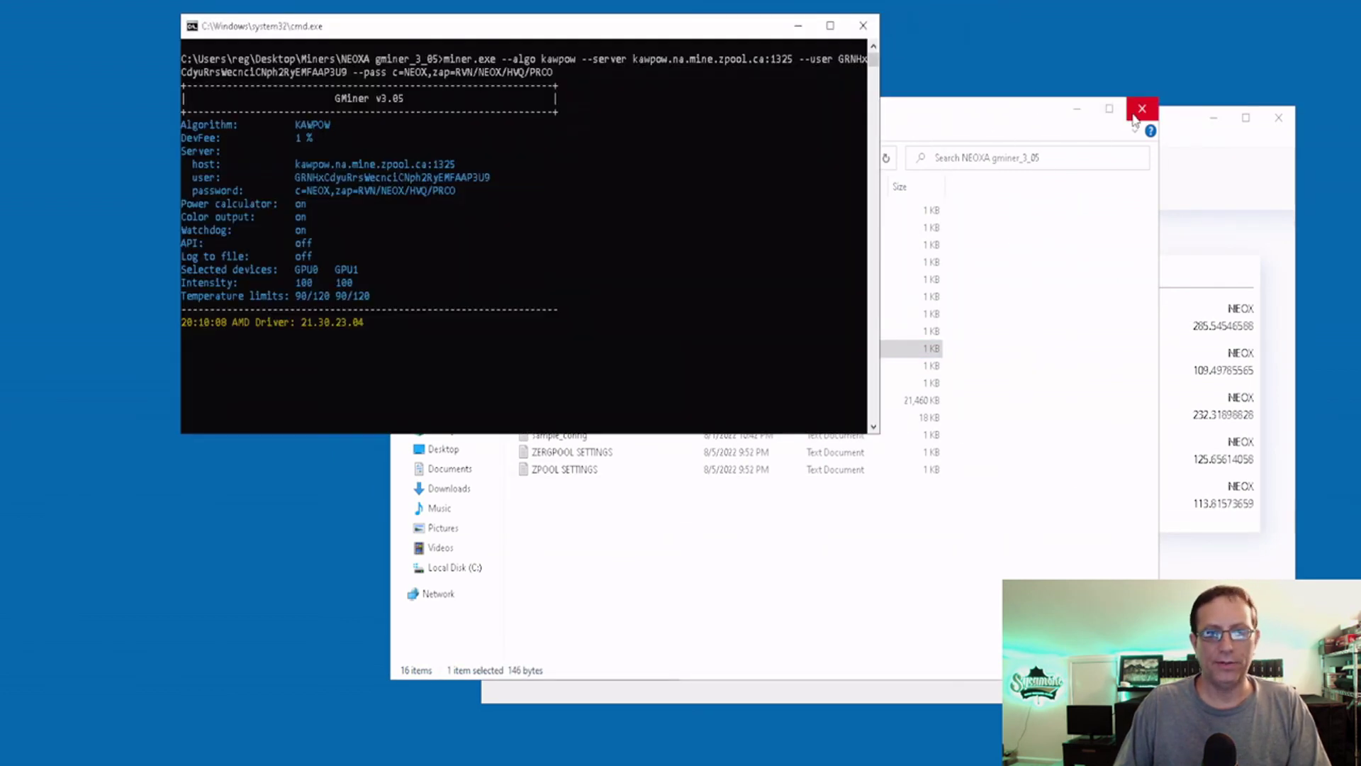
{"action": "left_click", "coordinate": [1142, 109]}
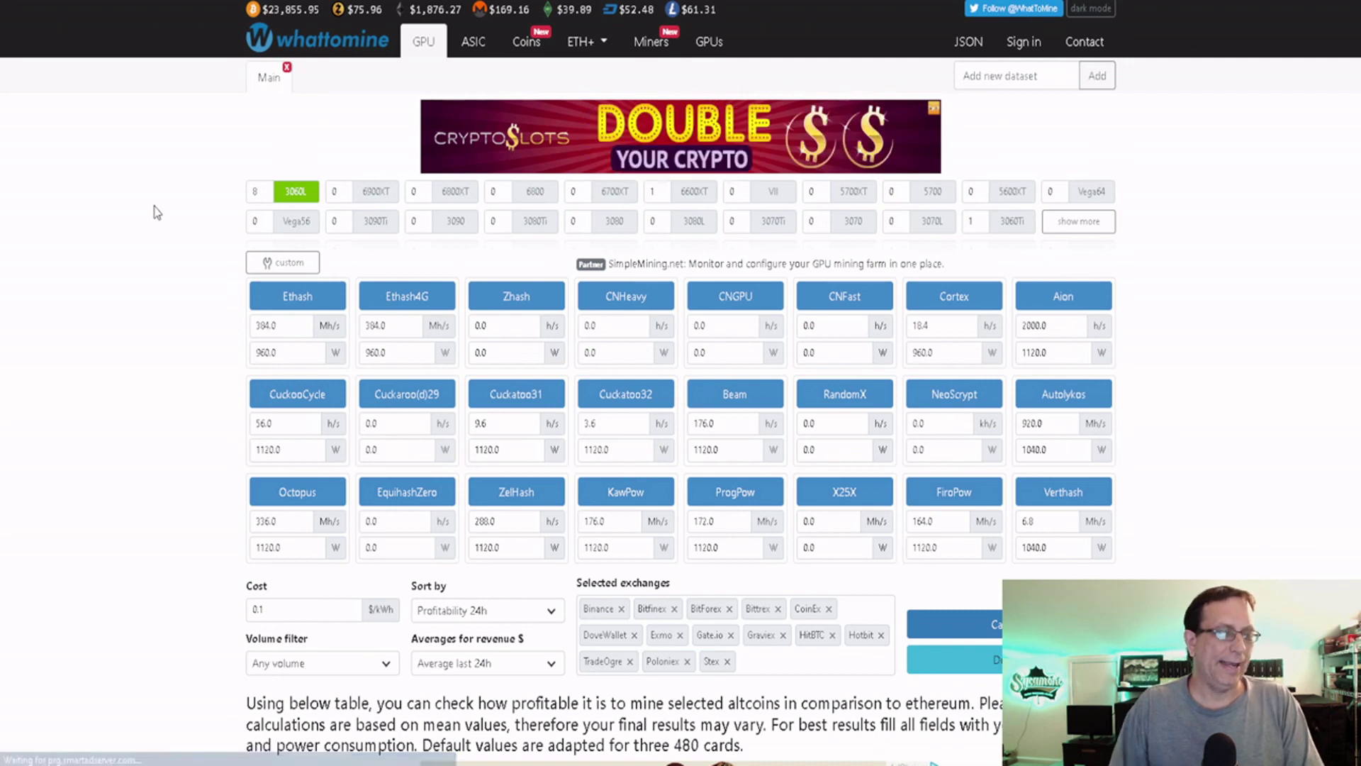
Scroll WhatToMine down to the profitability table showing Neoxa, then return to the GMiner console.
{"action": "scroll", "coordinate": [156, 227], "scroll_direction": "down", "scroll_amount": 9}
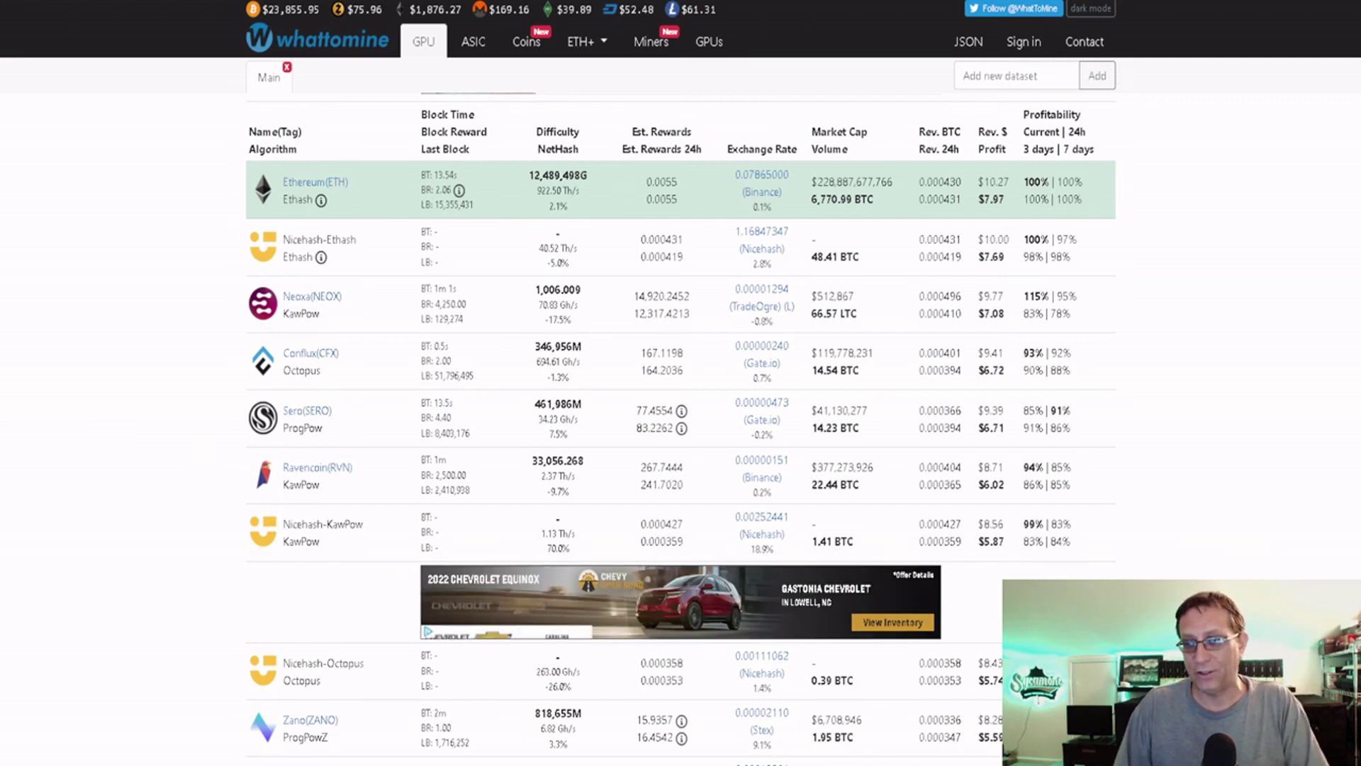
{"action": "key", "text": "alt+Tab"}
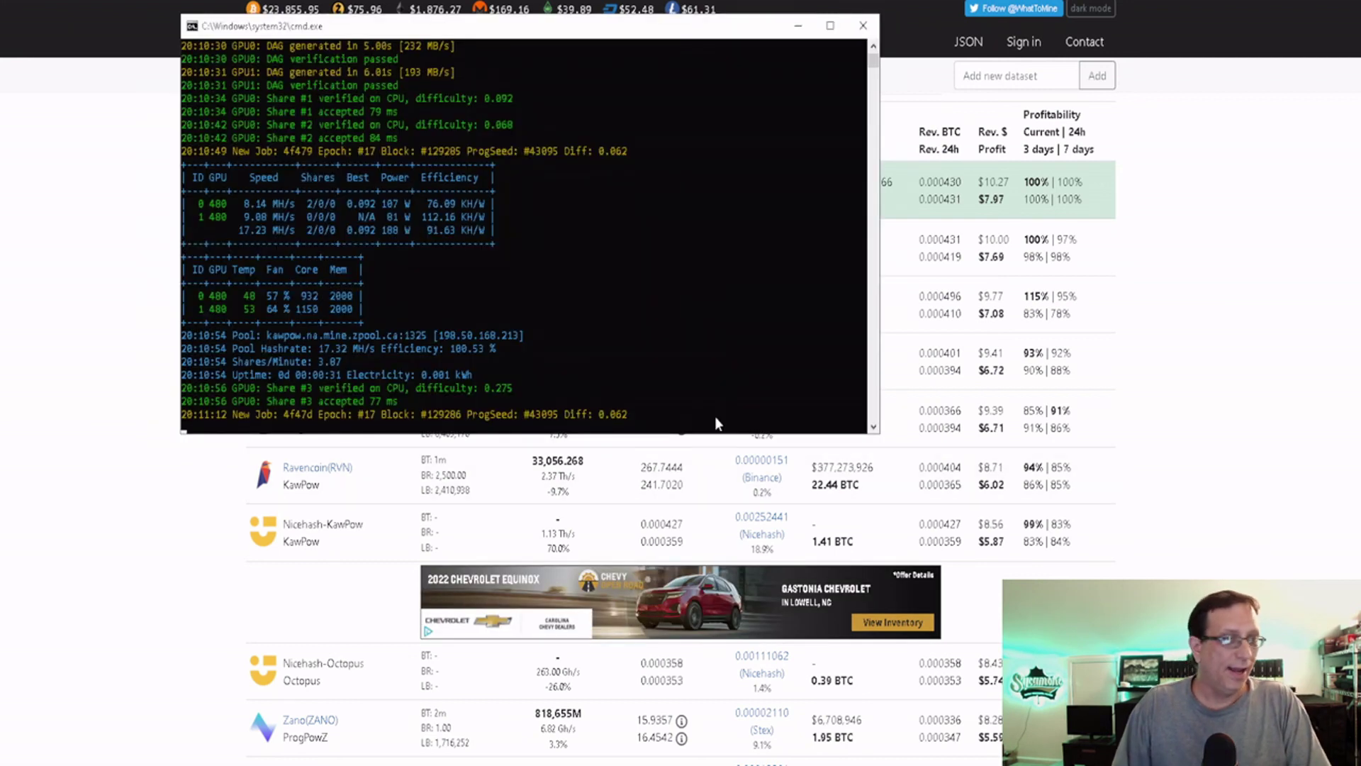